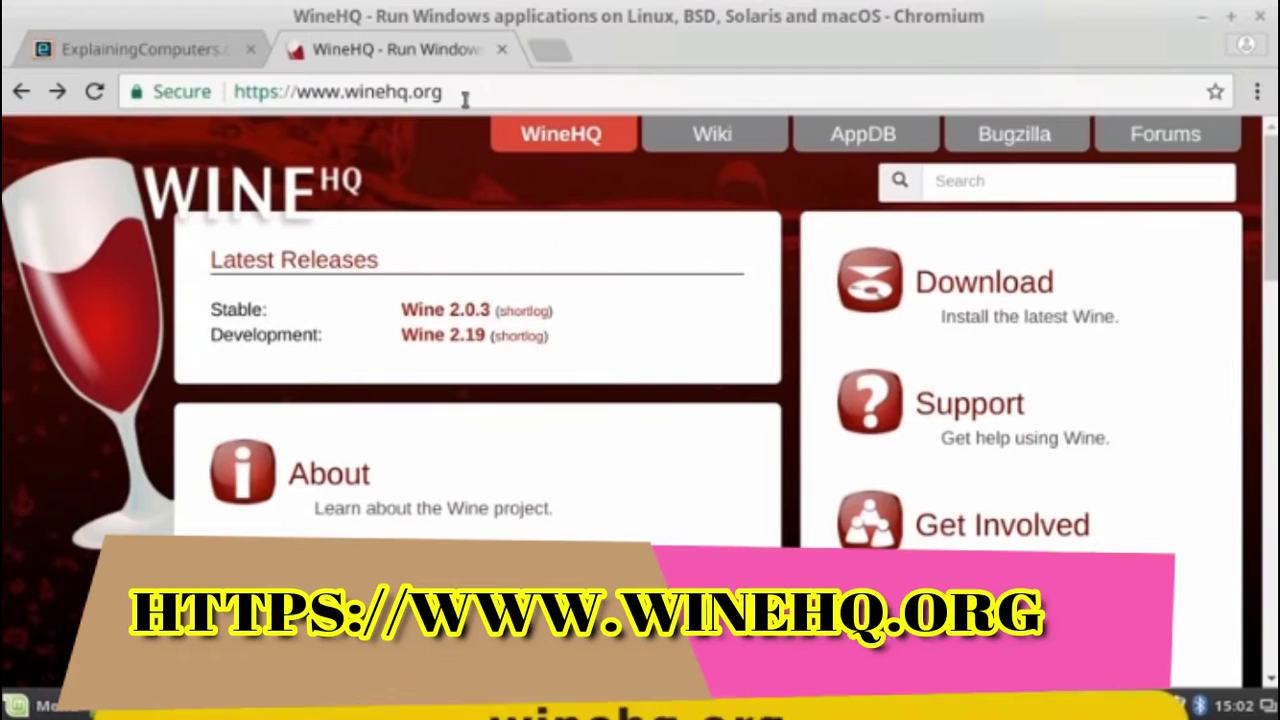
- Minimize the browser and launch the Software Manager, authorizing it with the administrator password
left_click_drag(443, 91, 341, 100)
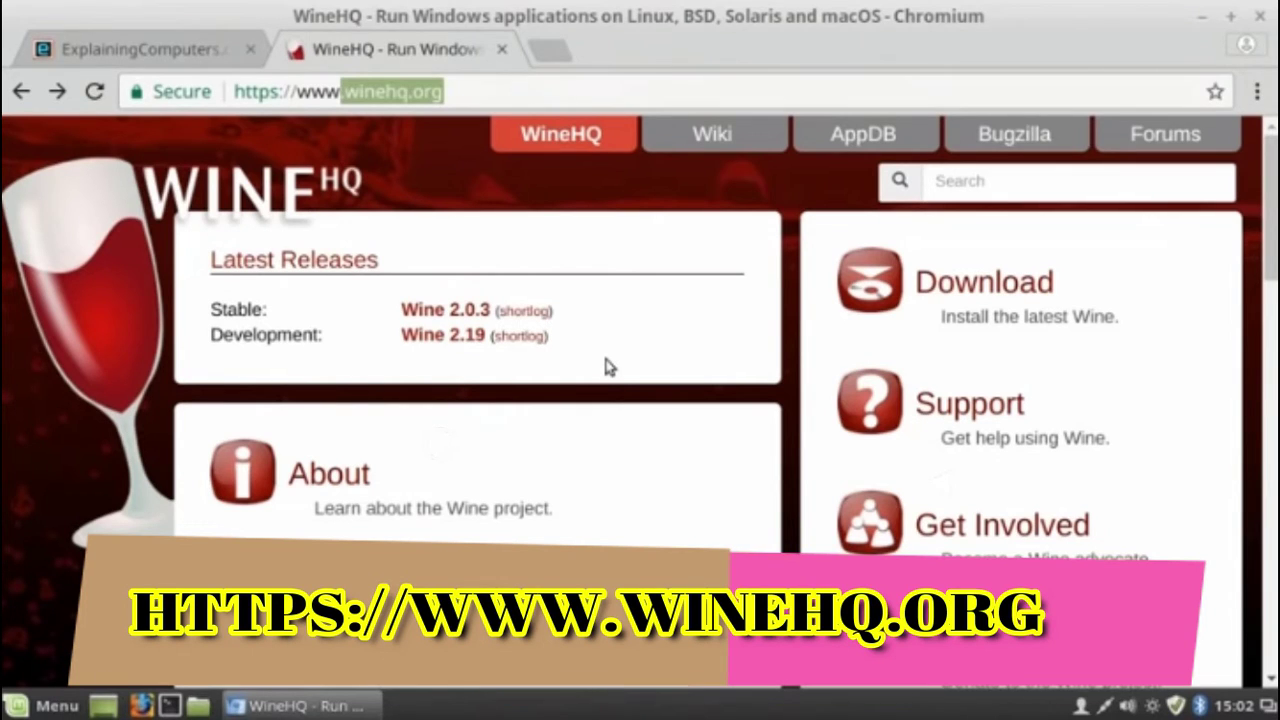
left_click(1202, 16)
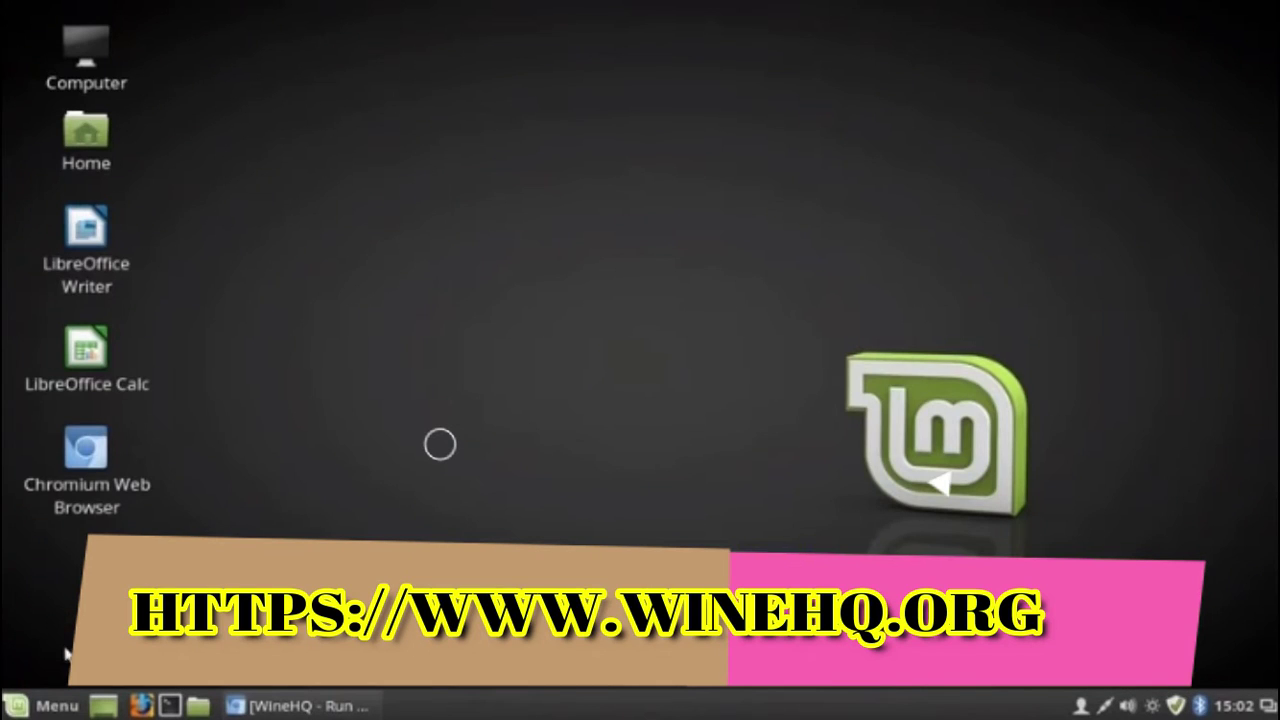
left_click(16, 705)
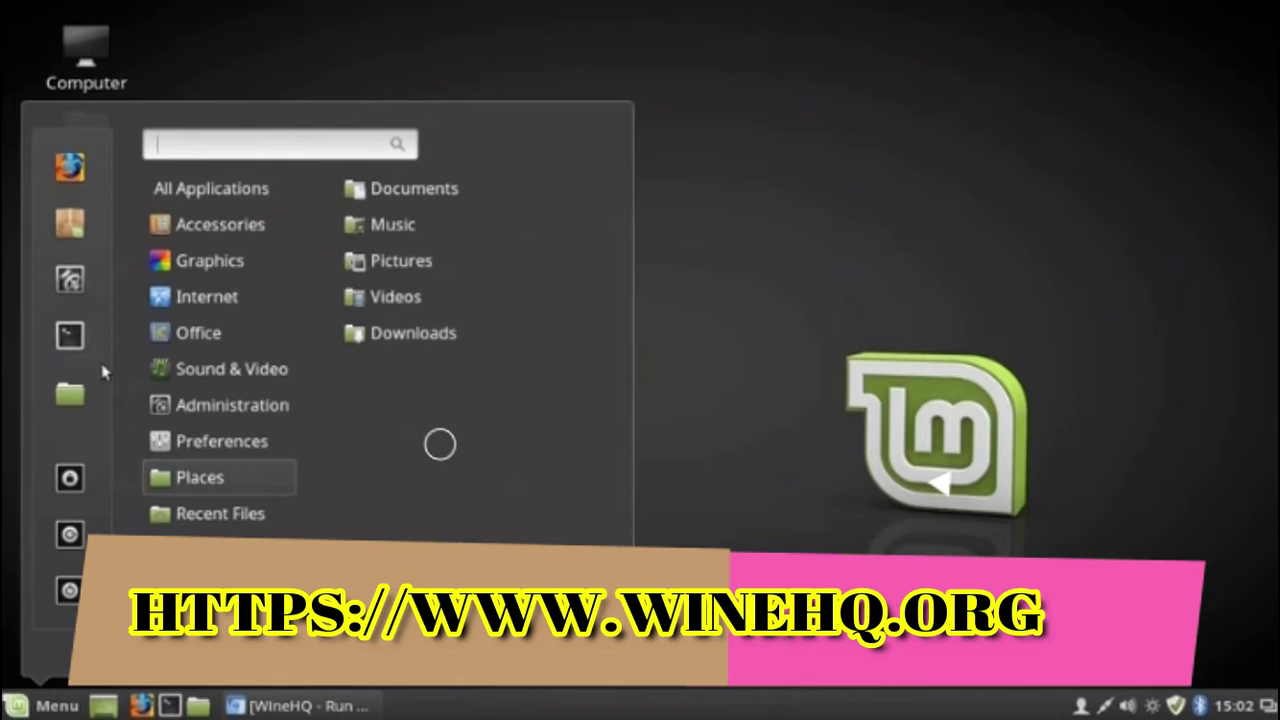
left_click(69, 227)
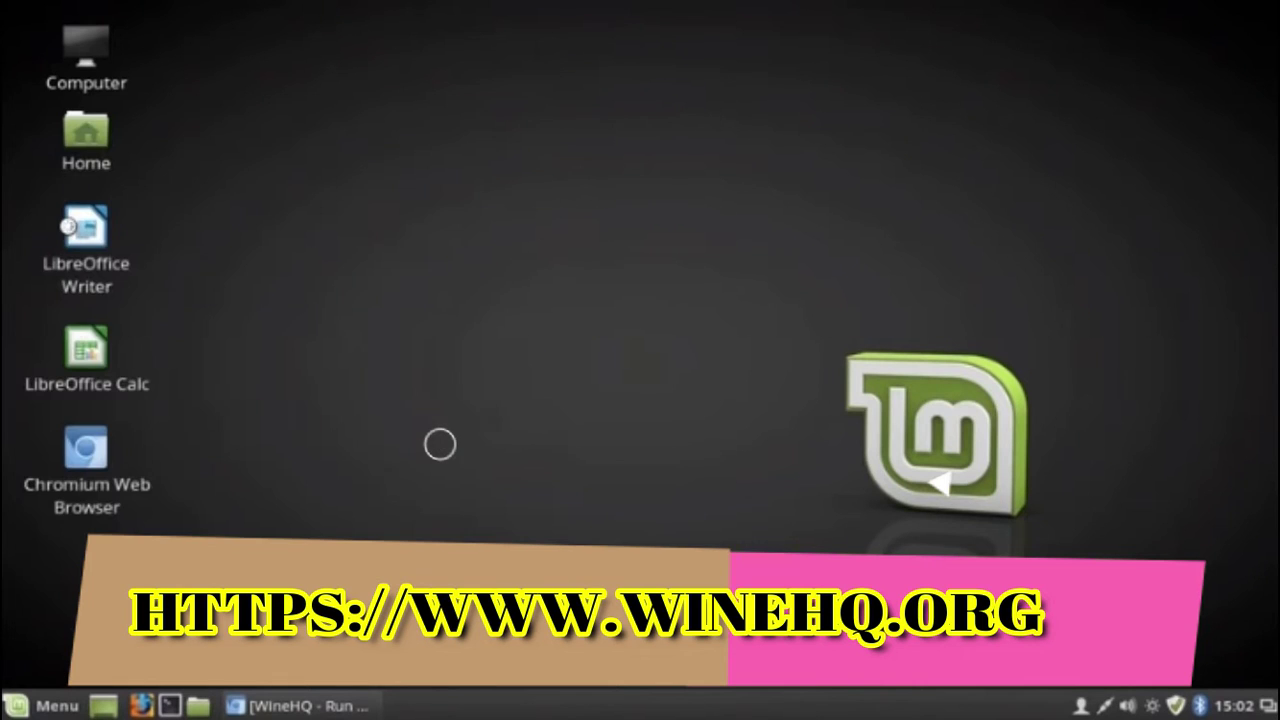
type("••••••")
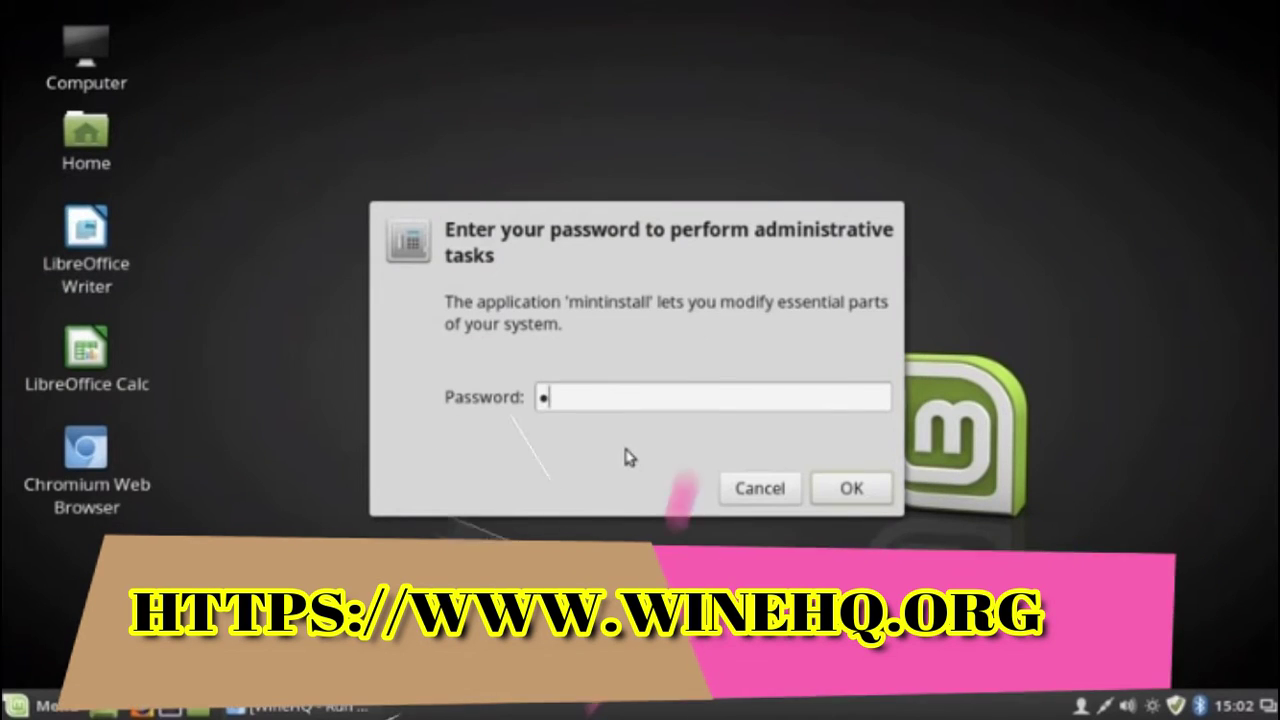
type("•")
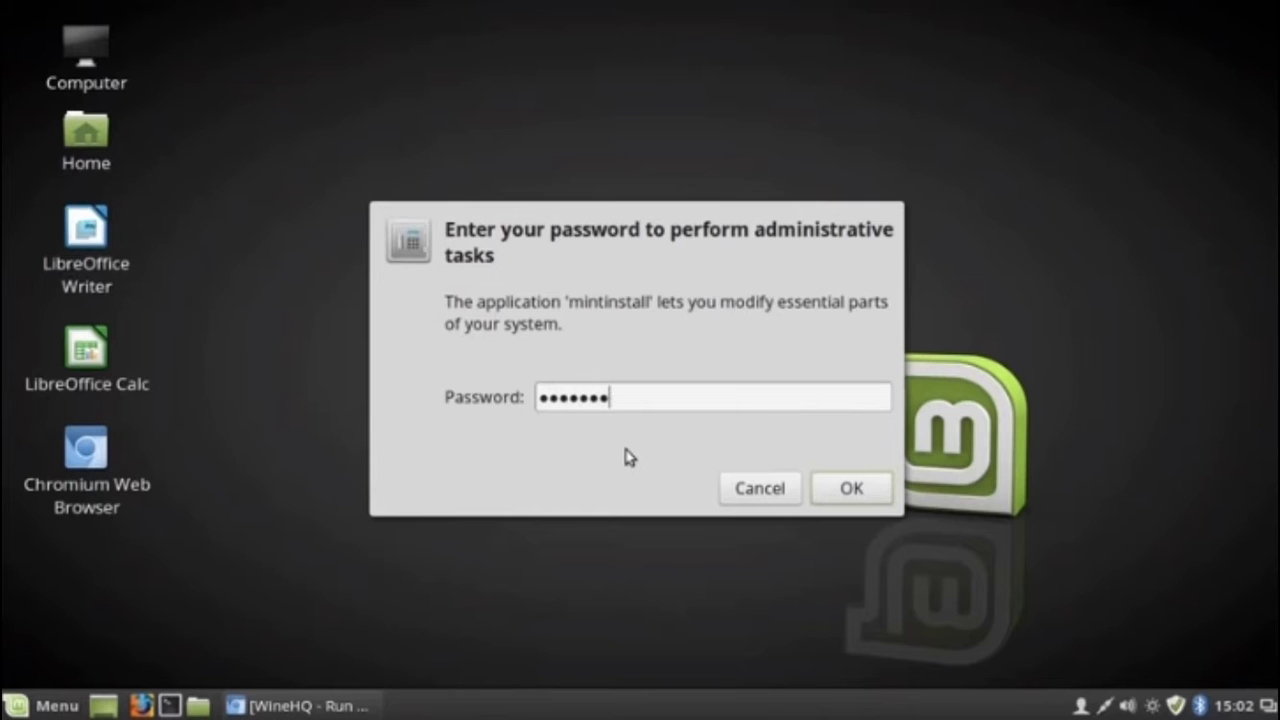
left_click(836, 490)
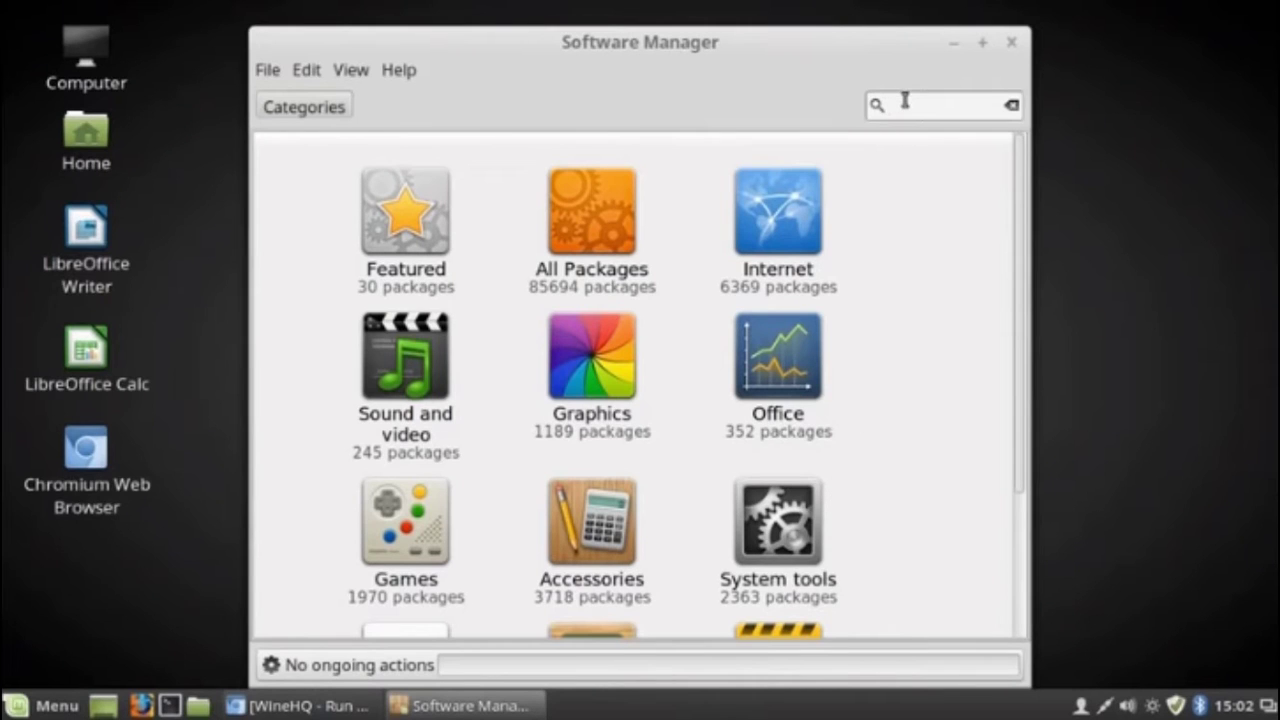
- Search the Software Manager for wine, open the Wine package page and review its version, size and package details
type("wine")
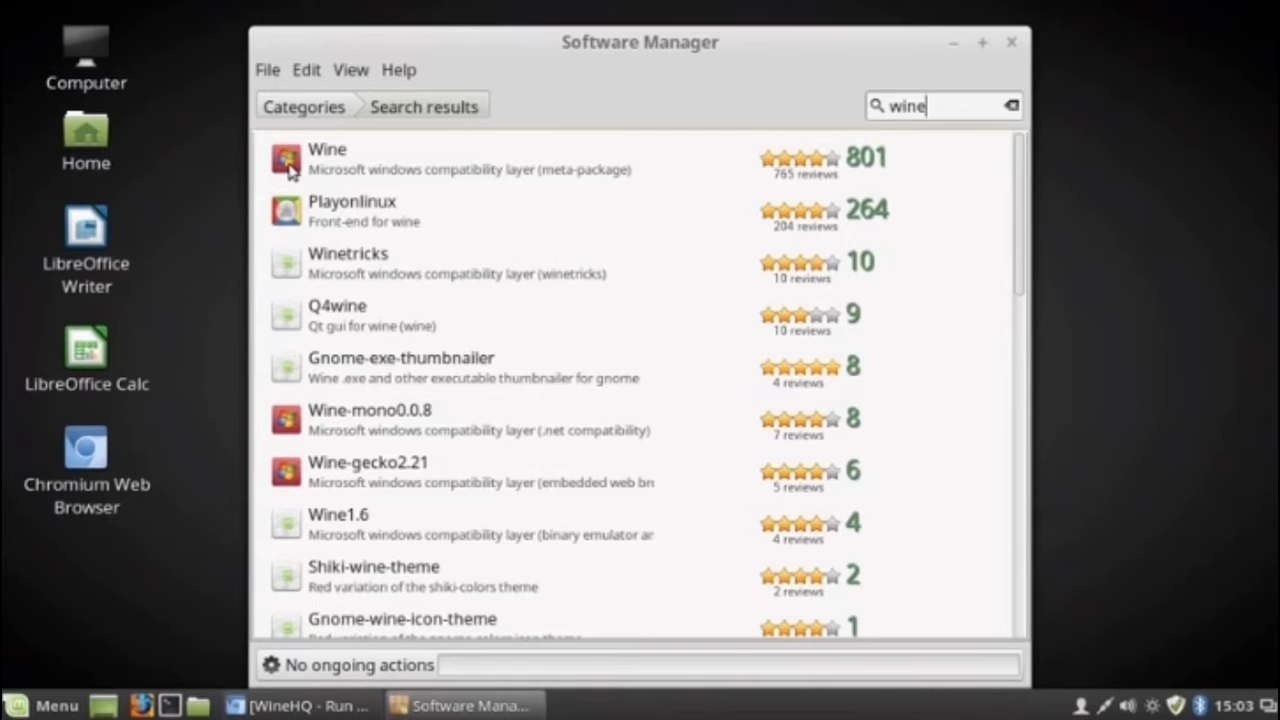
left_click(291, 168)
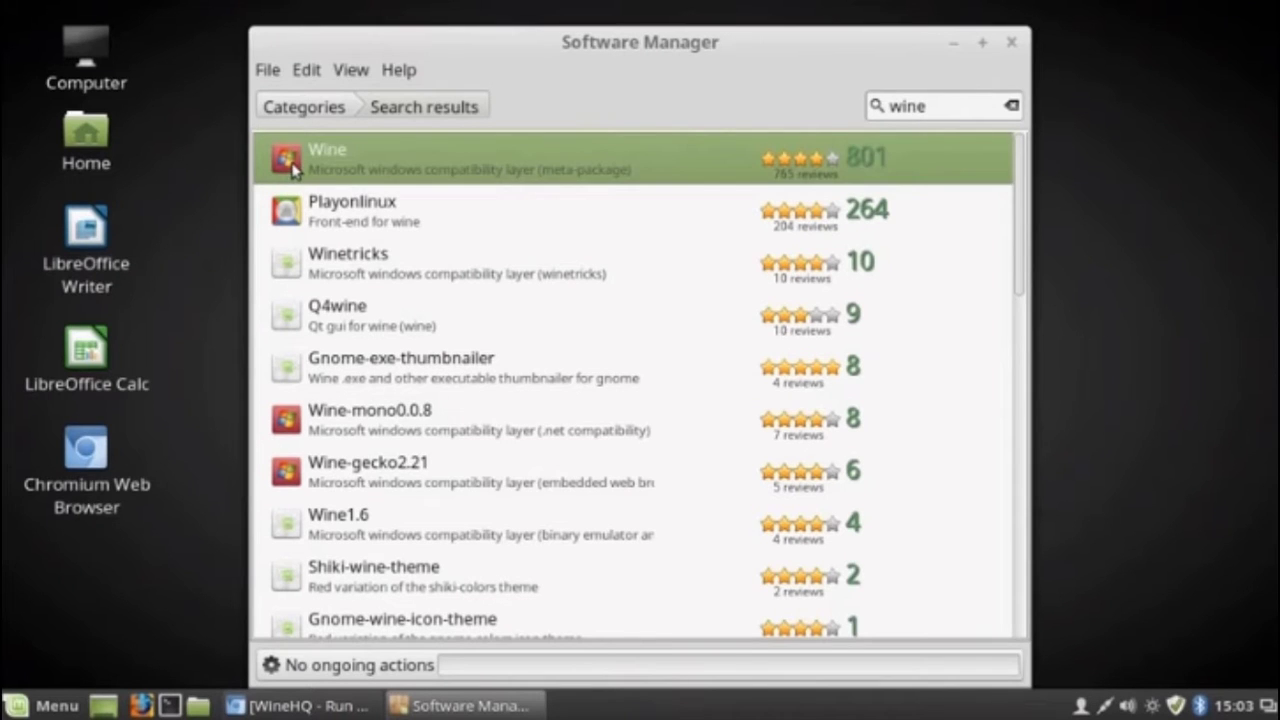
left_click(291, 168)
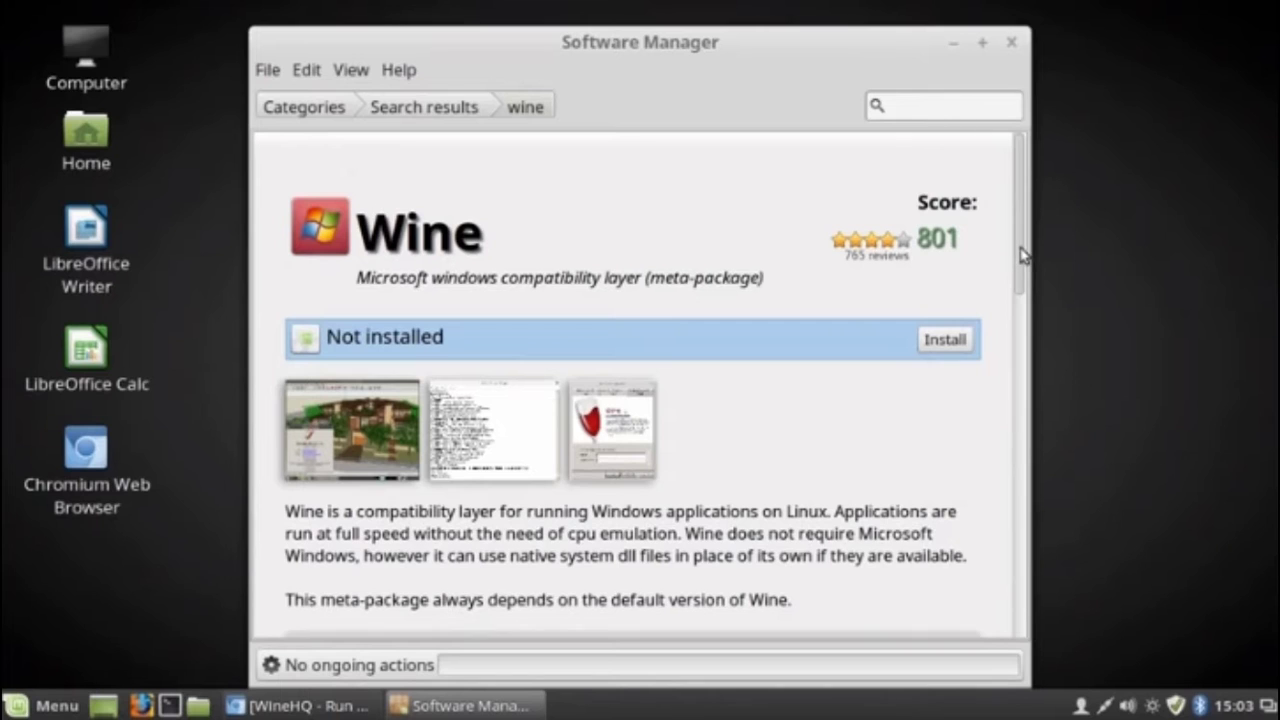
left_click_drag(1022, 257, 1023, 383)
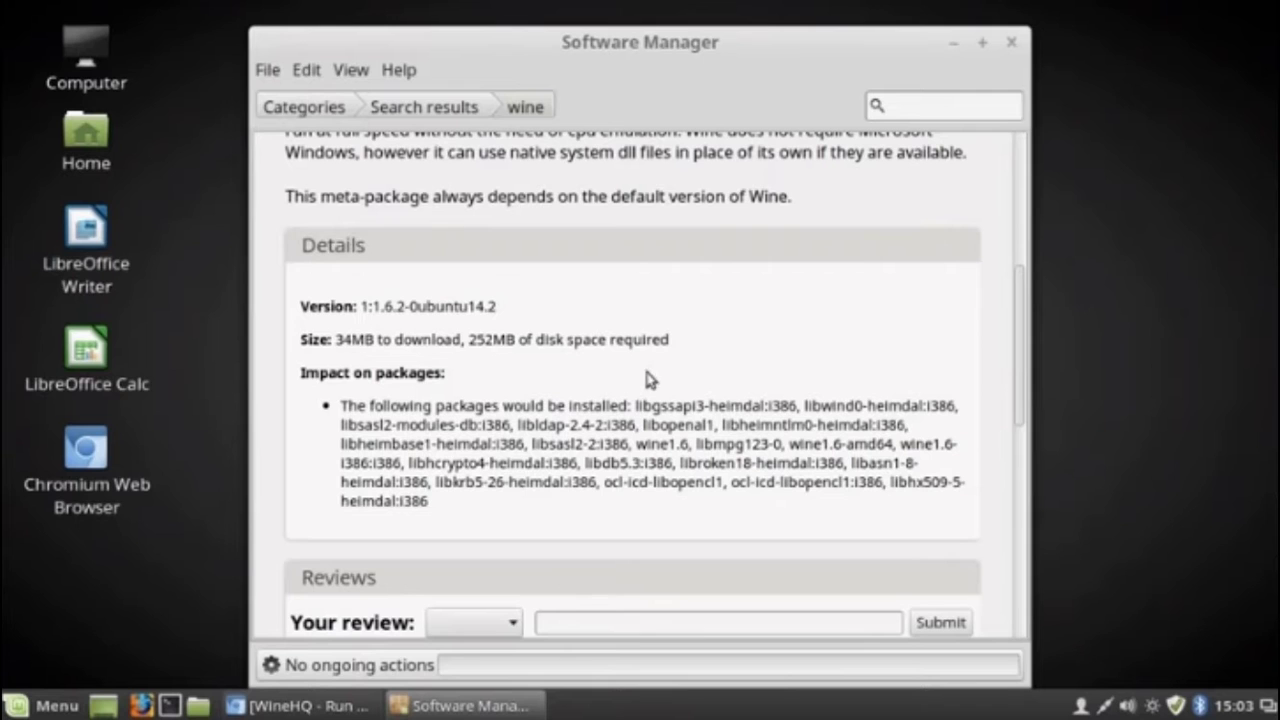
- Switch to the WineHQ site in Chromium and look through its Wine Downloads page
left_click(336, 706)
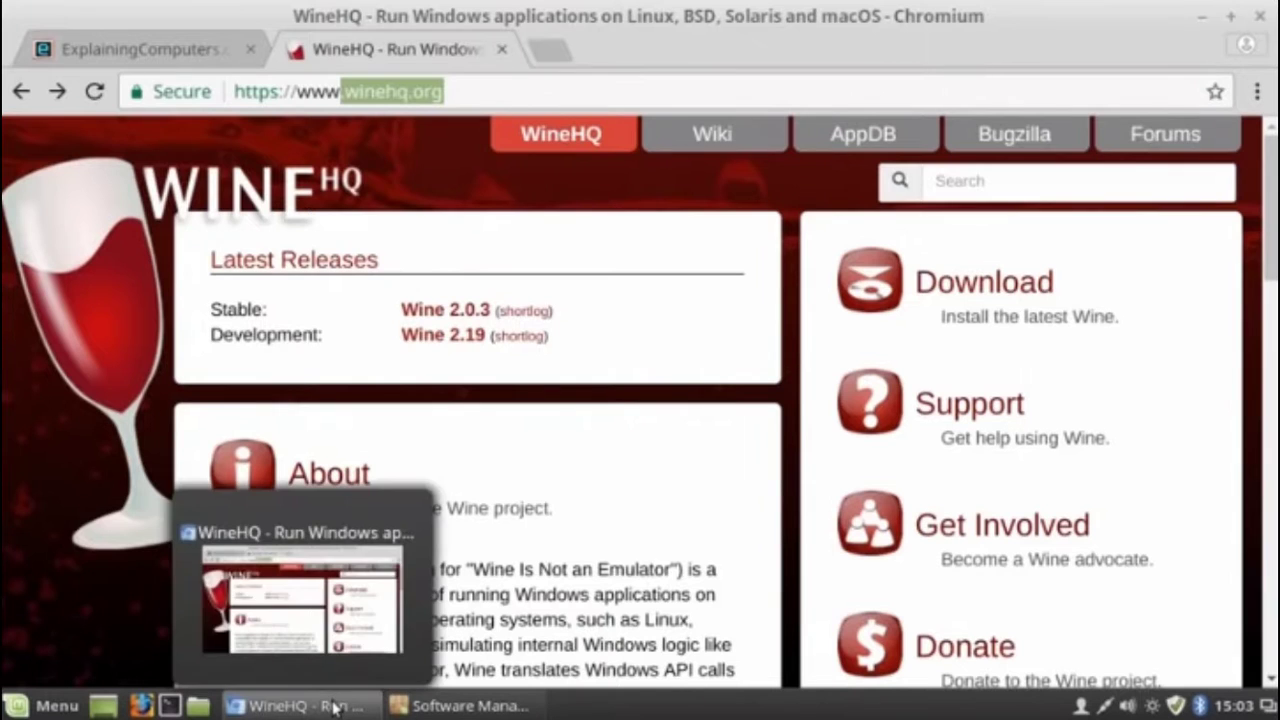
left_click(1025, 278)
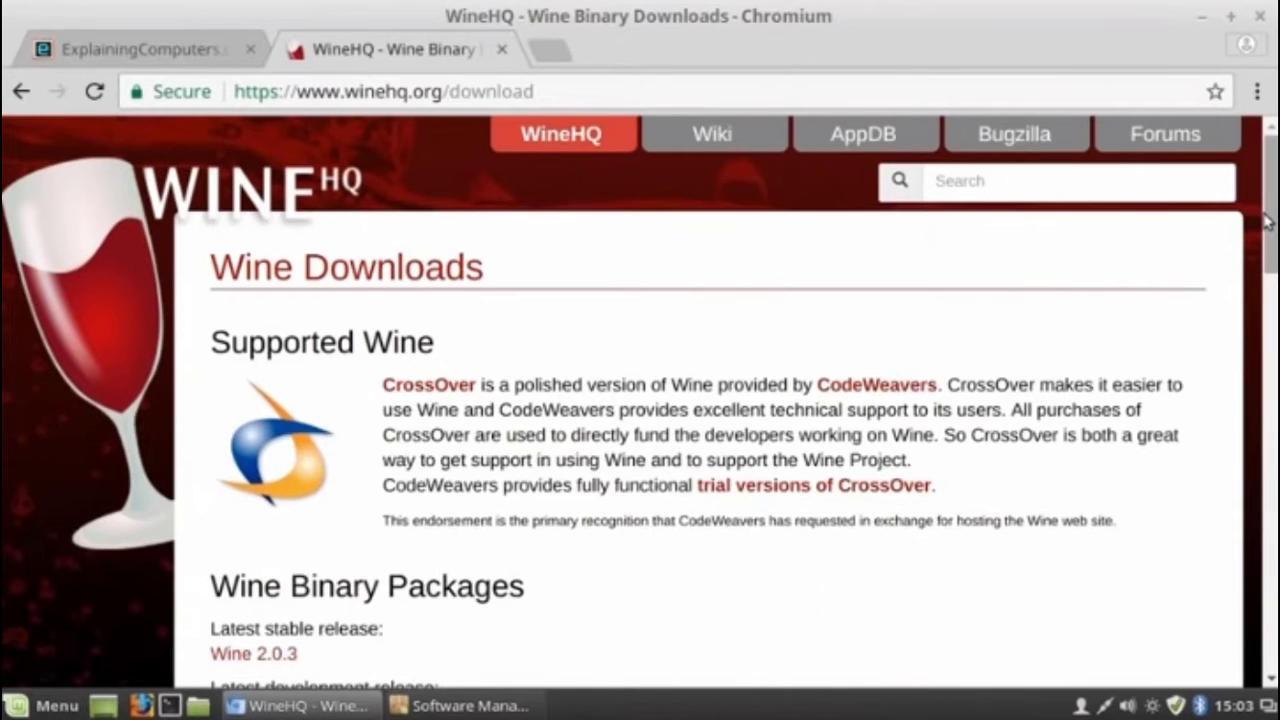
left_click_drag(1268, 222, 1274, 360)
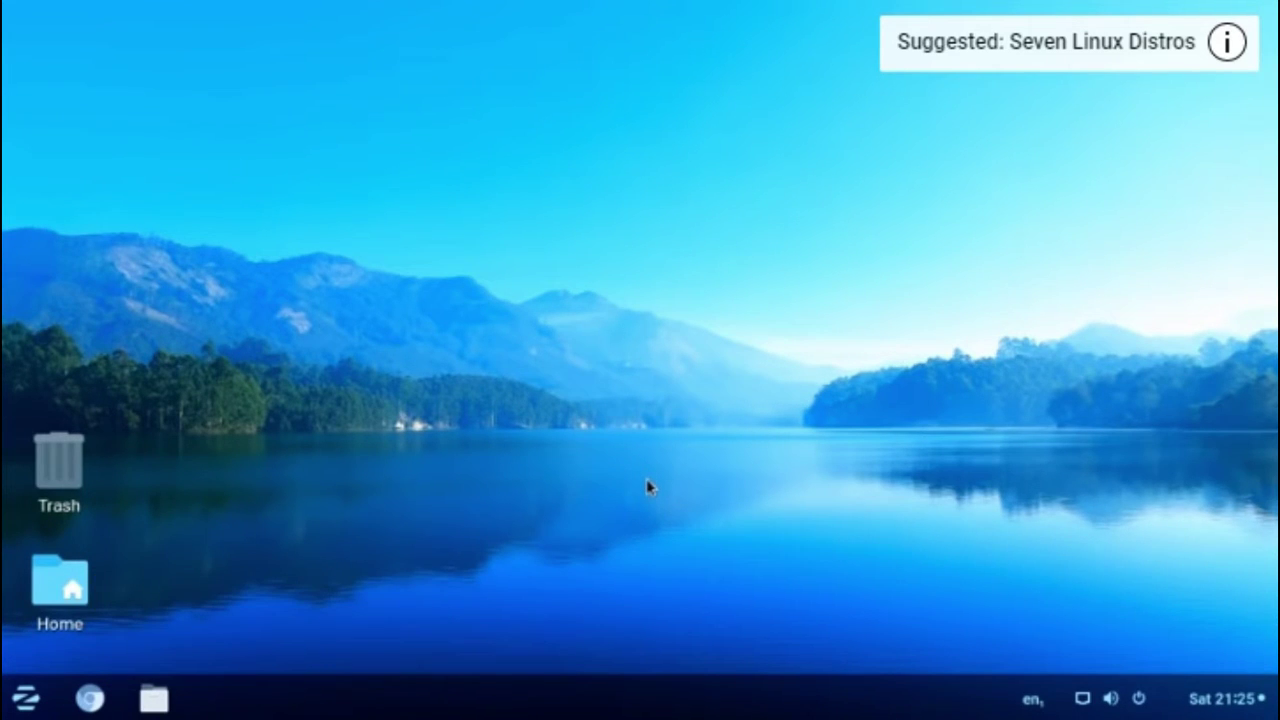
- Open Wine configuration, move its window to the middle of the desktop and display the About information with the Wine version
left_click(25, 700)
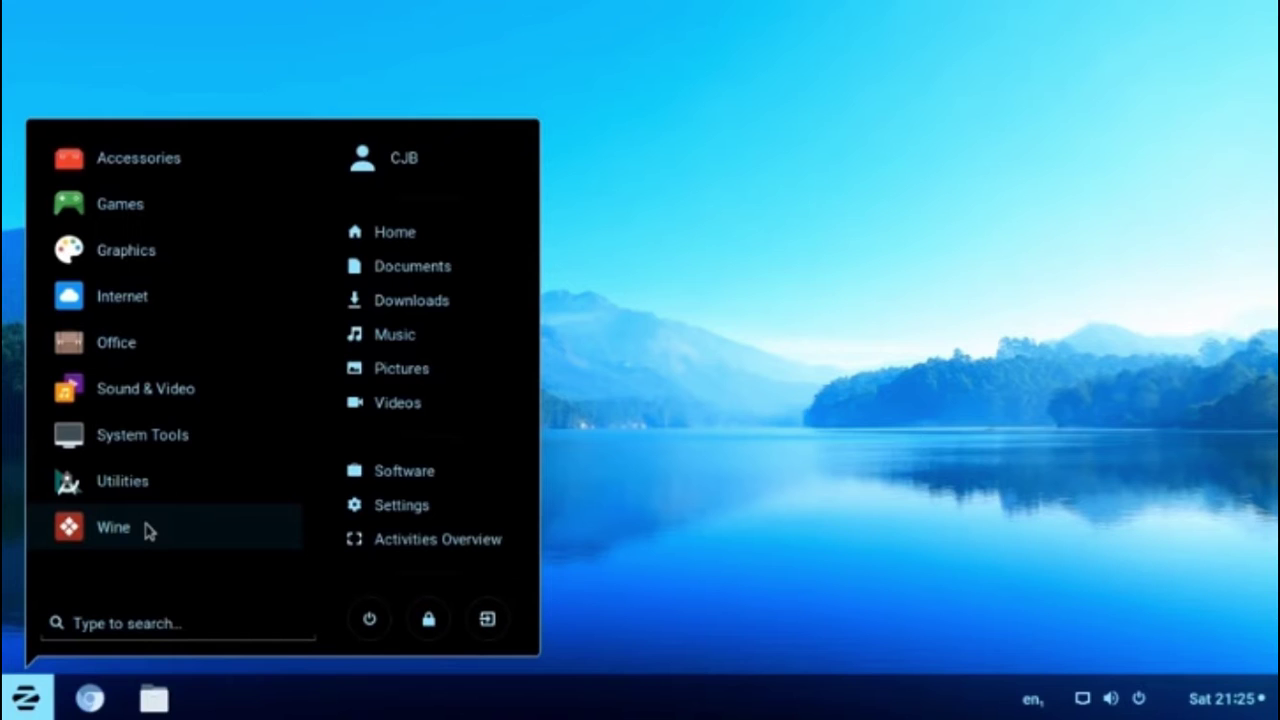
left_click(146, 530)
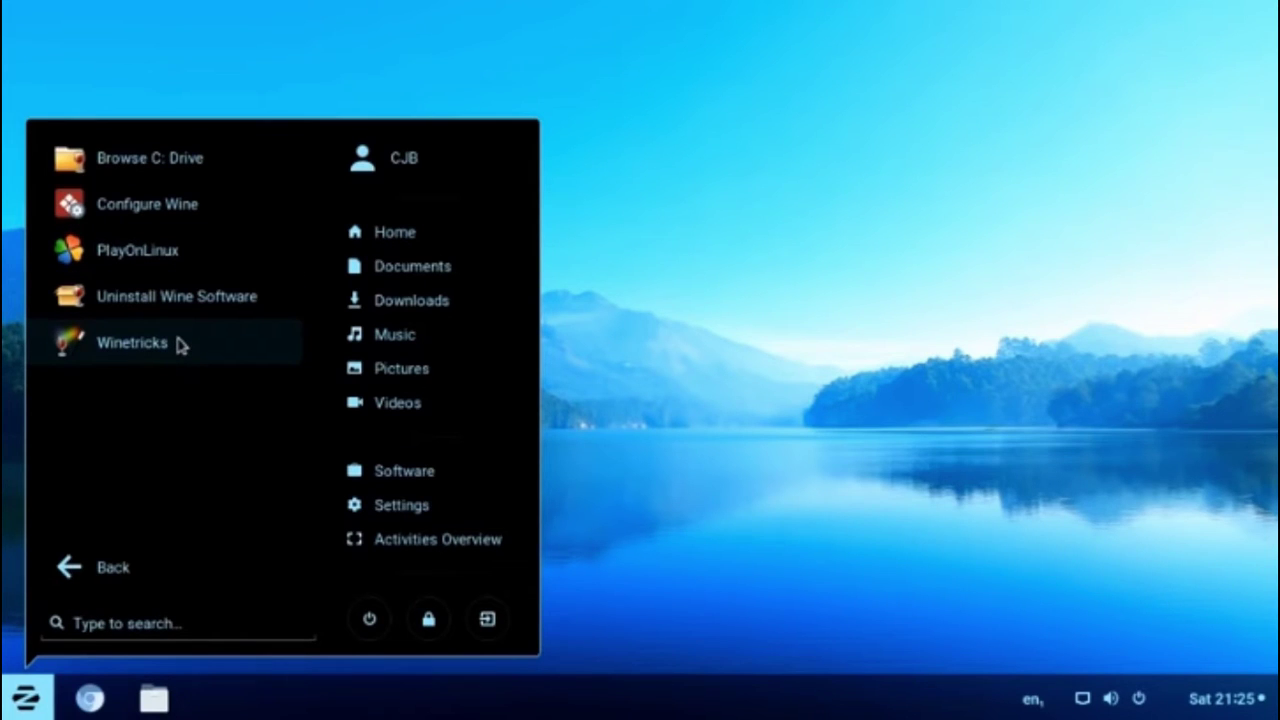
left_click(183, 205)
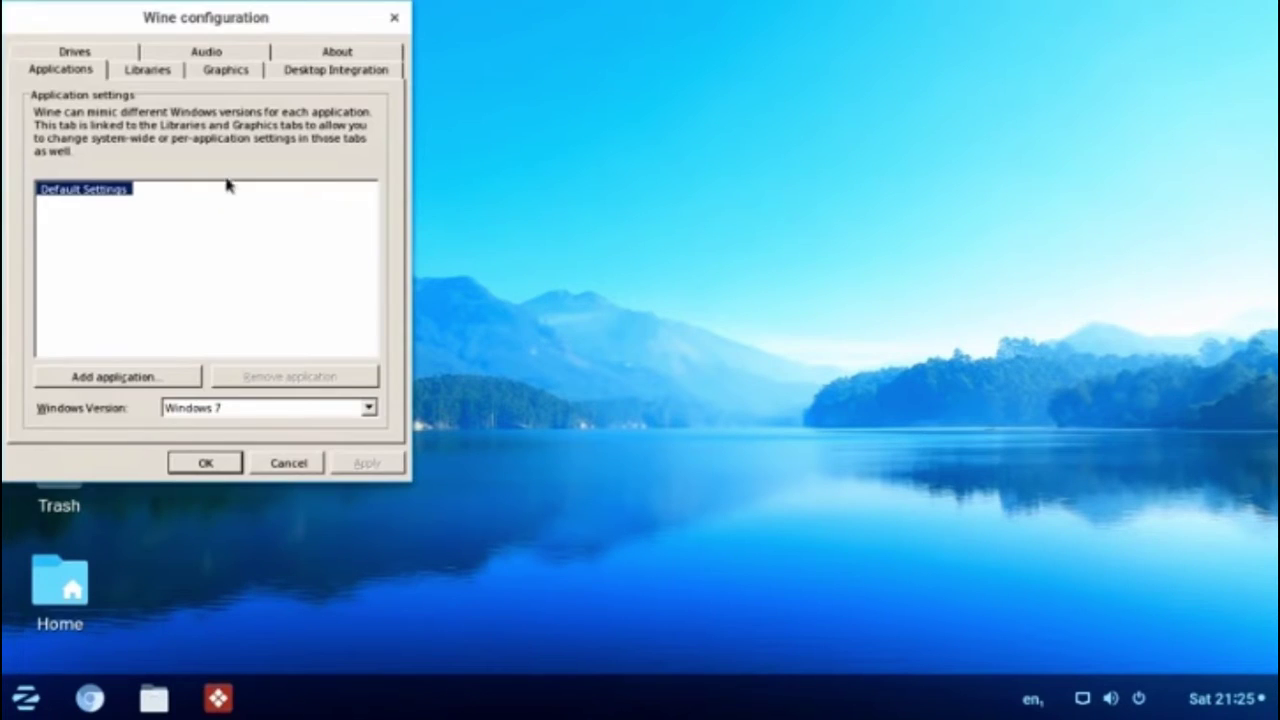
left_click_drag(285, 17, 686, 95)
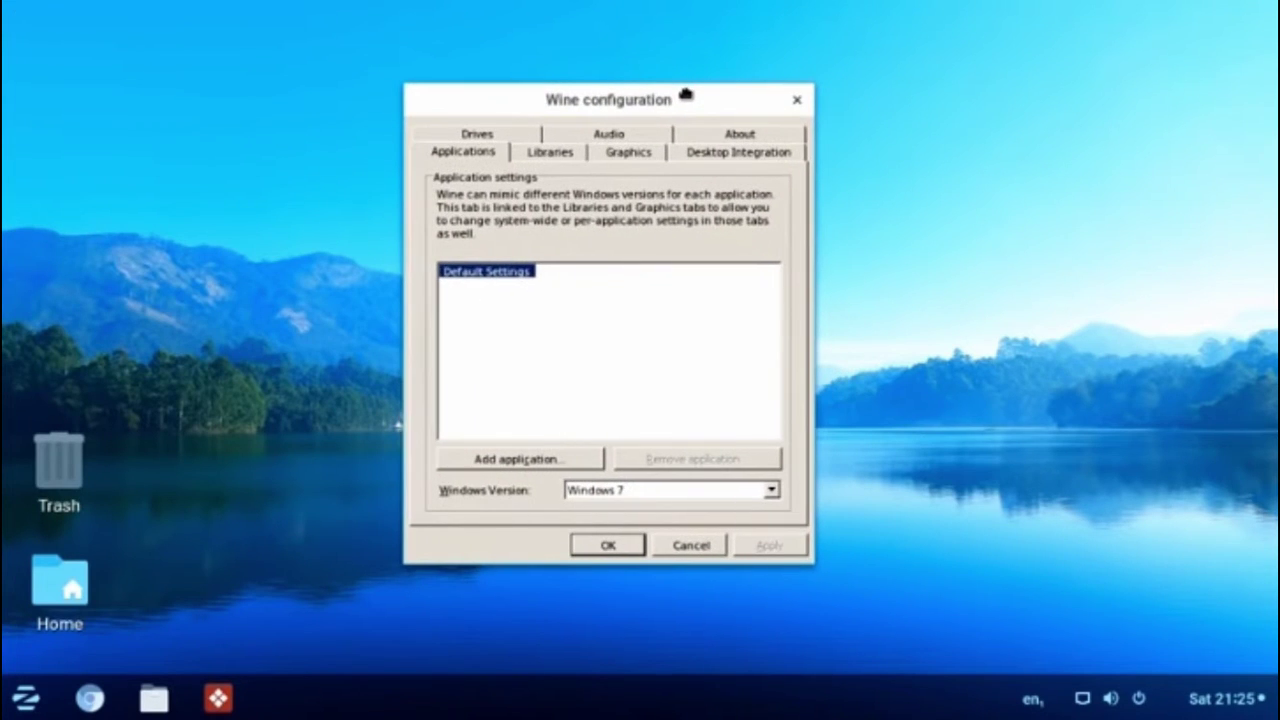
left_click(714, 132)
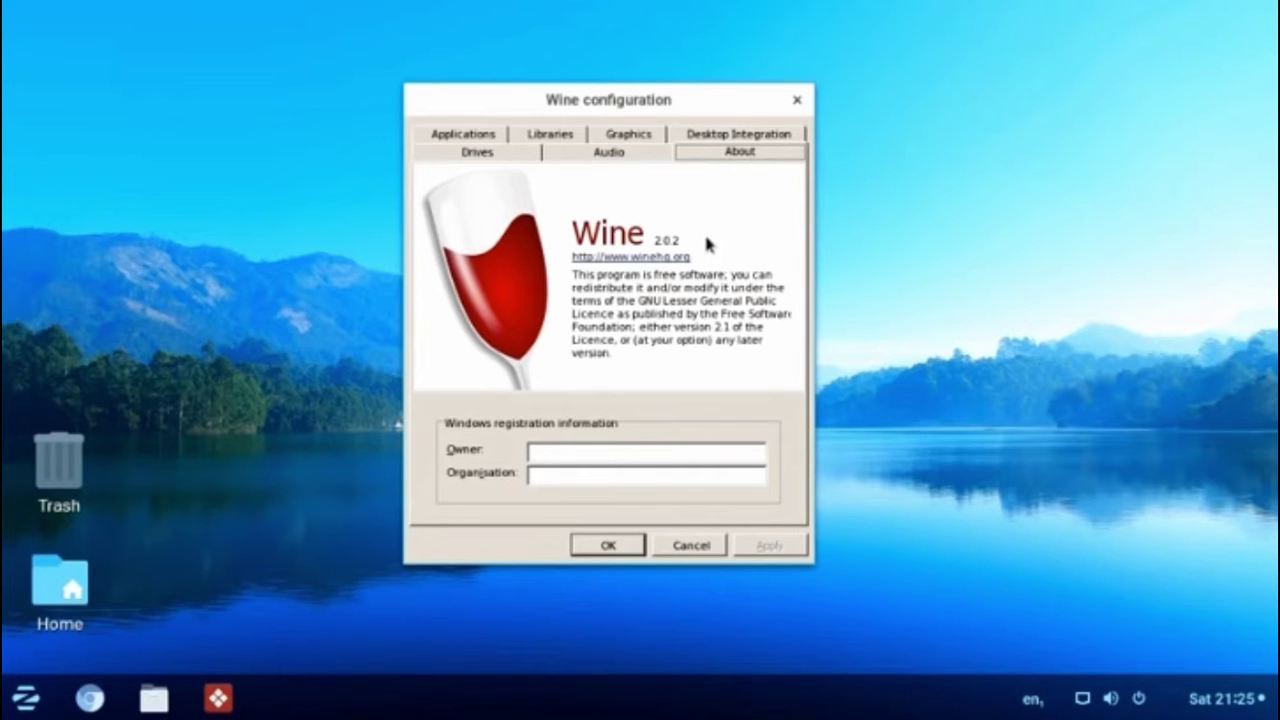
- Set the Windows version for Wine's default application settings to Windows 7
left_click(463, 141)
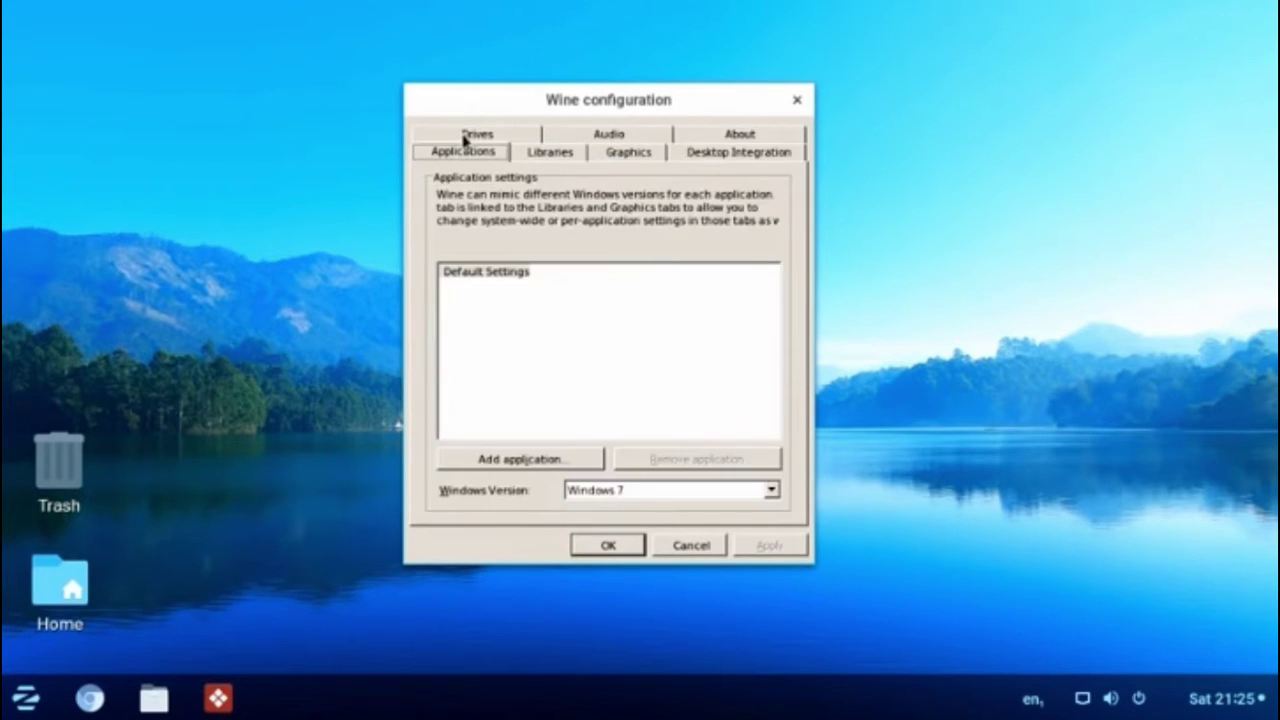
left_click(669, 491)
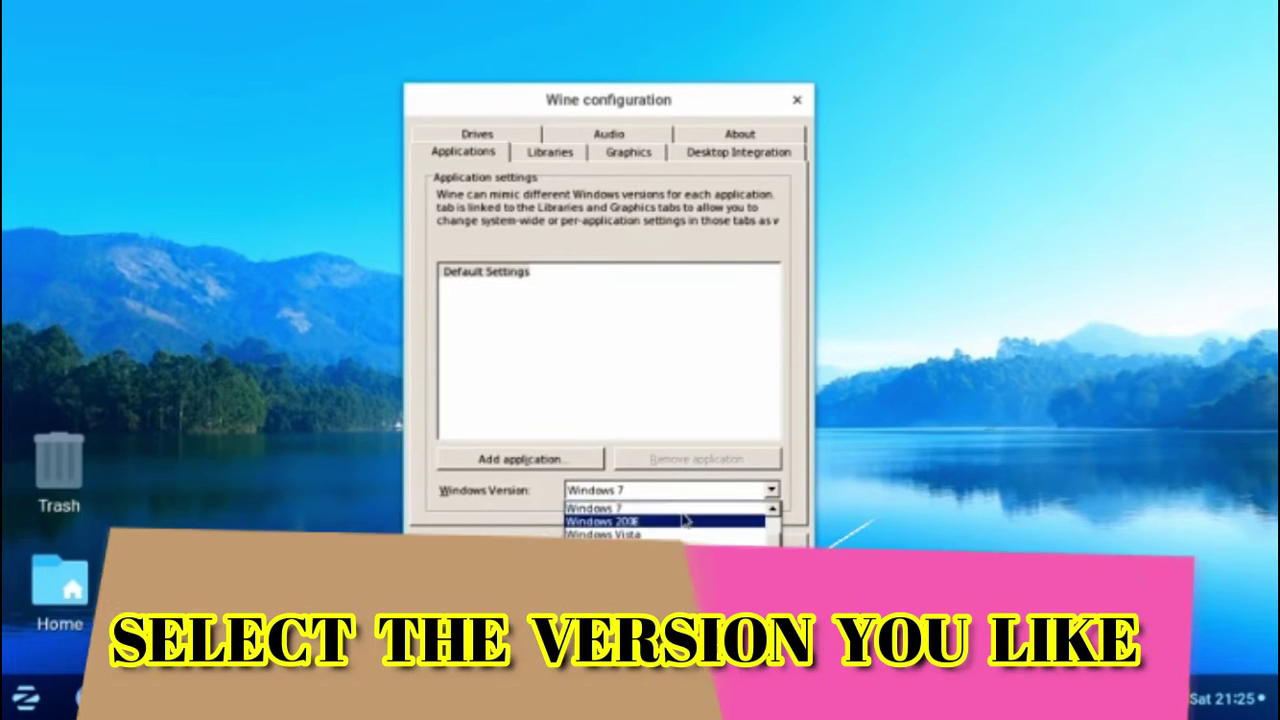
left_click(676, 510)
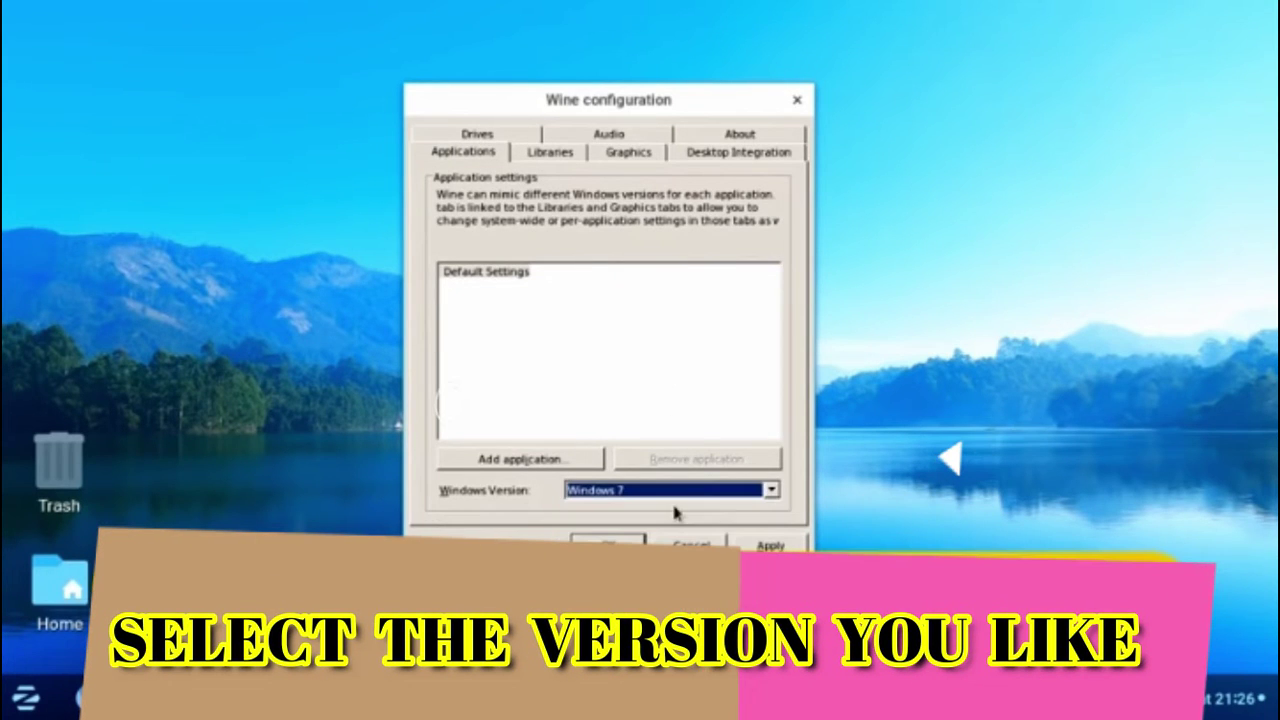
- Look through the Libraries, Graphics, Desktop Integration, Audio and Drives settings, and accept the Wine configuration
left_click(551, 155)
left_click(638, 158)
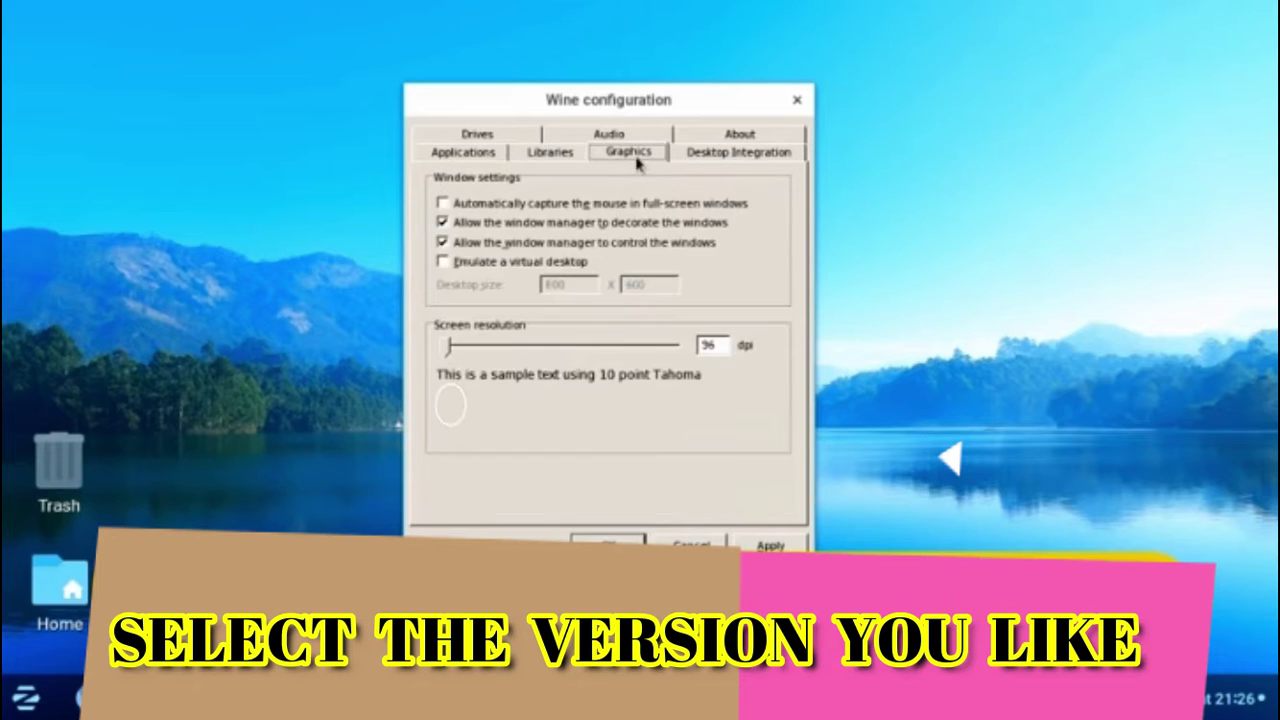
left_click(695, 156)
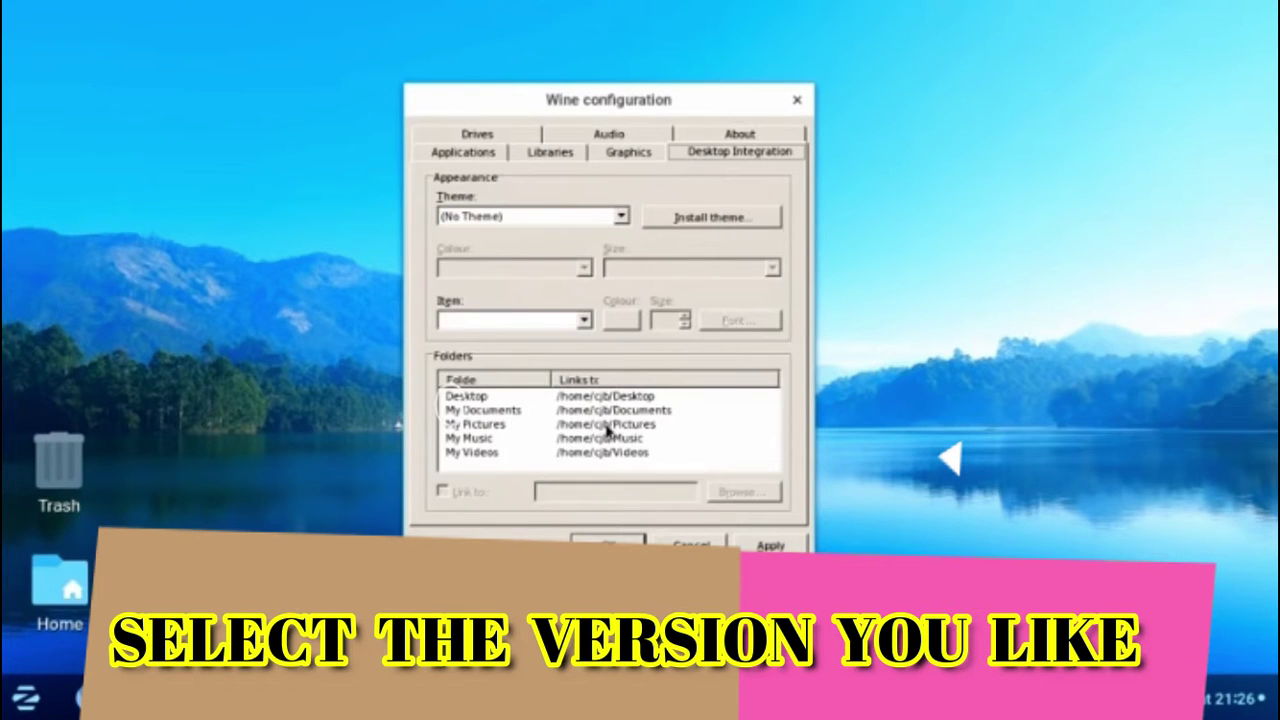
left_click(610, 137)
left_click(497, 138)
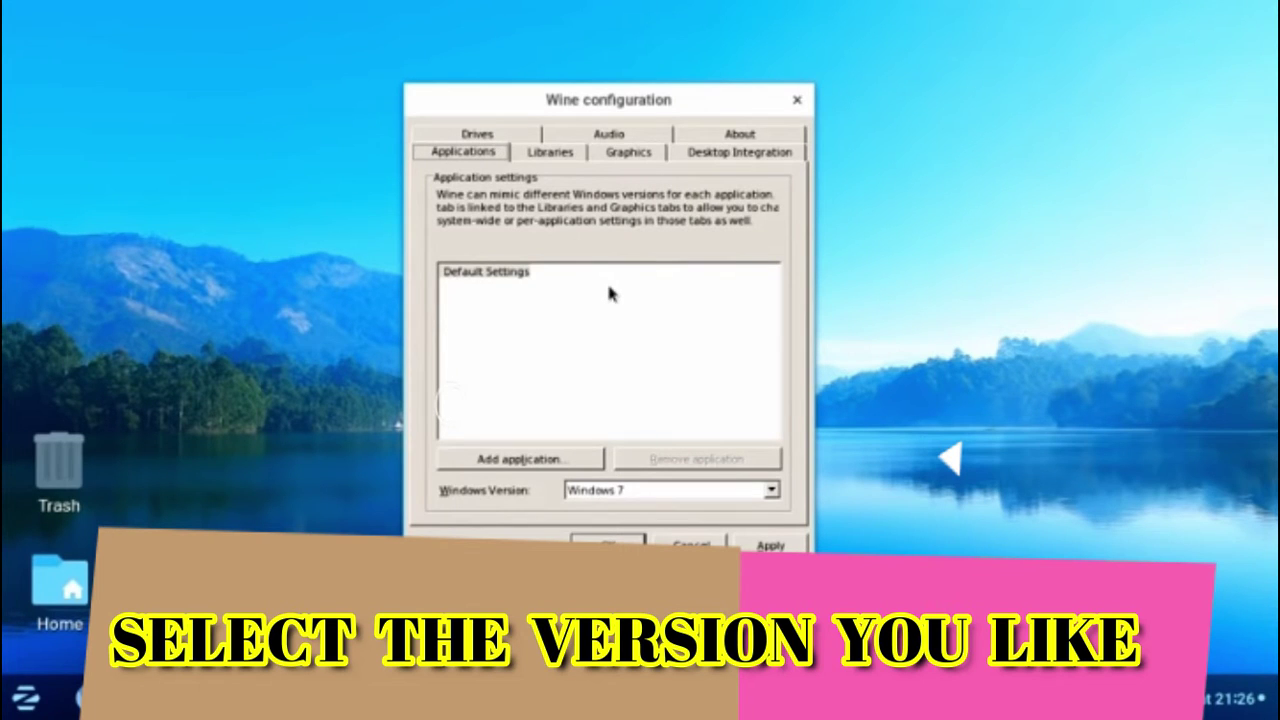
left_click(610, 541)
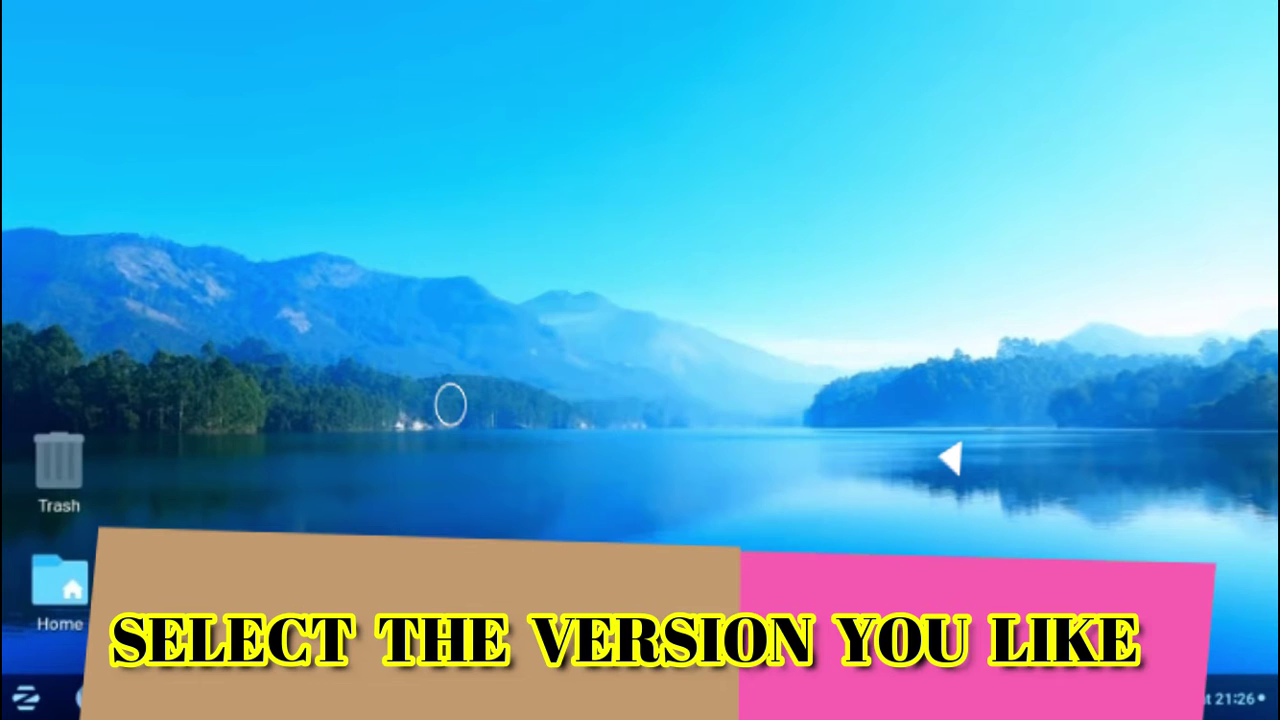
- Browse Wine's C: drive in the file manager
key("super")
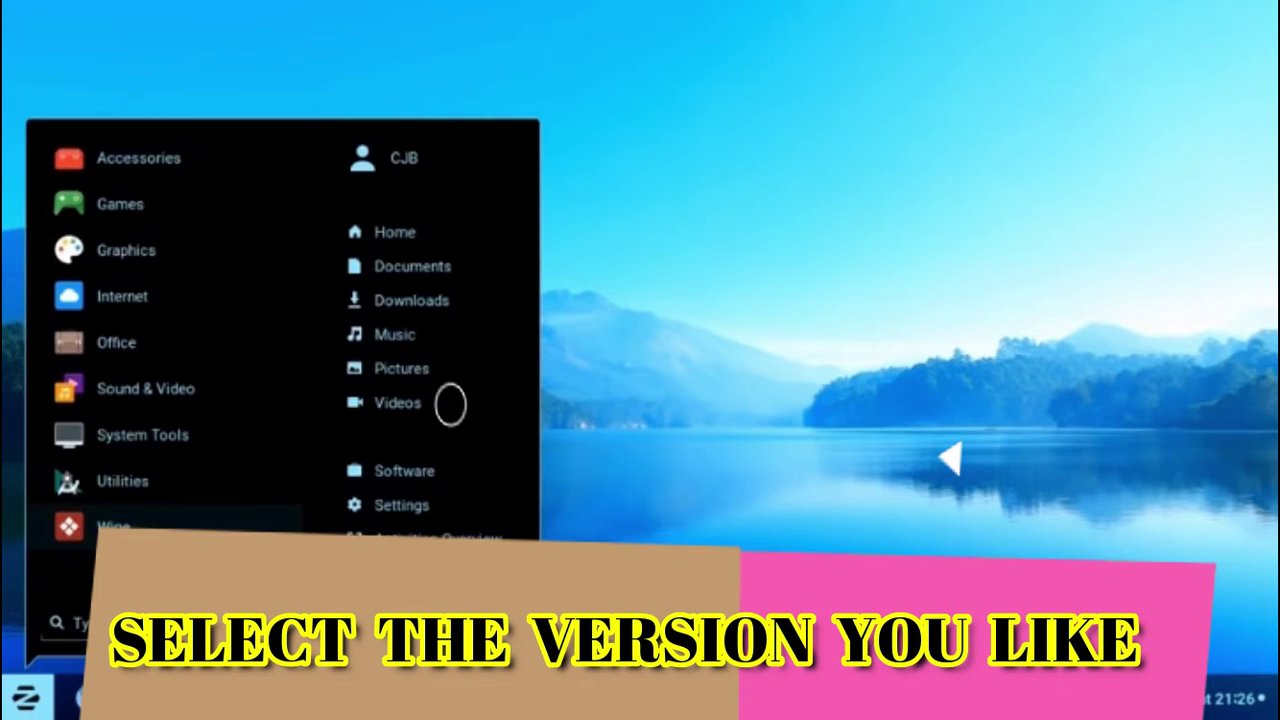
left_click(110, 527)
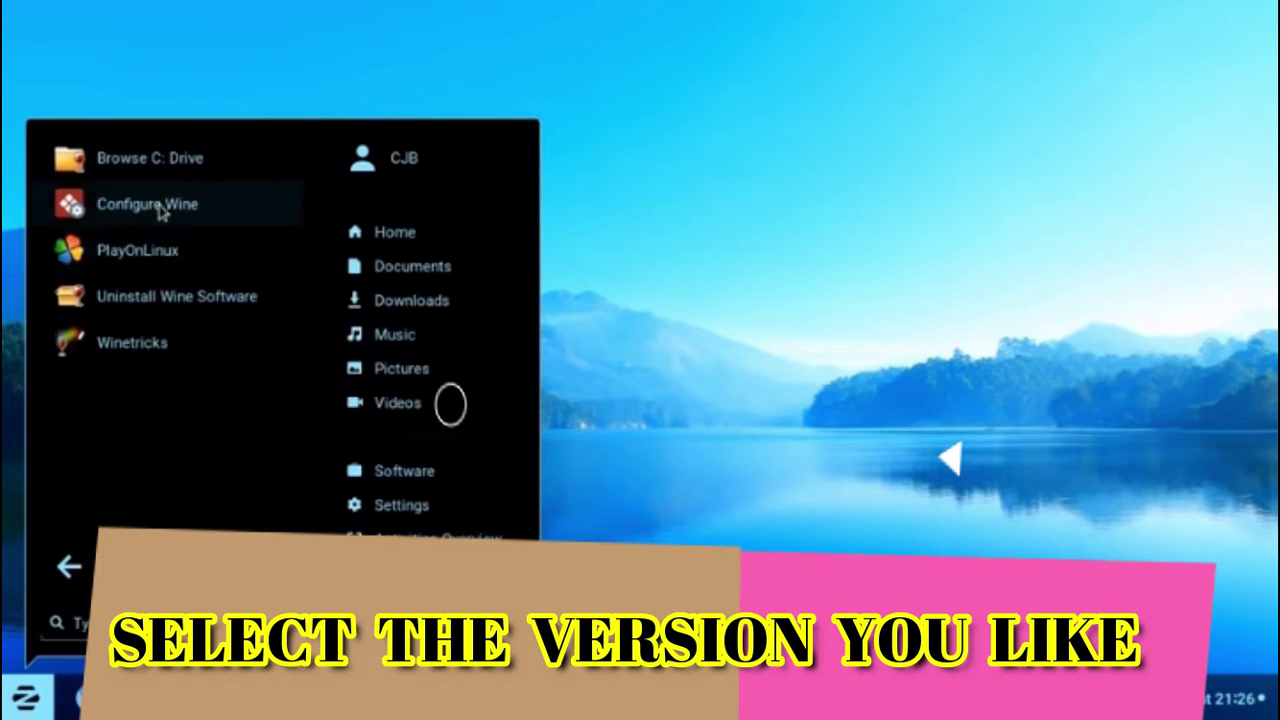
left_click(150, 158)
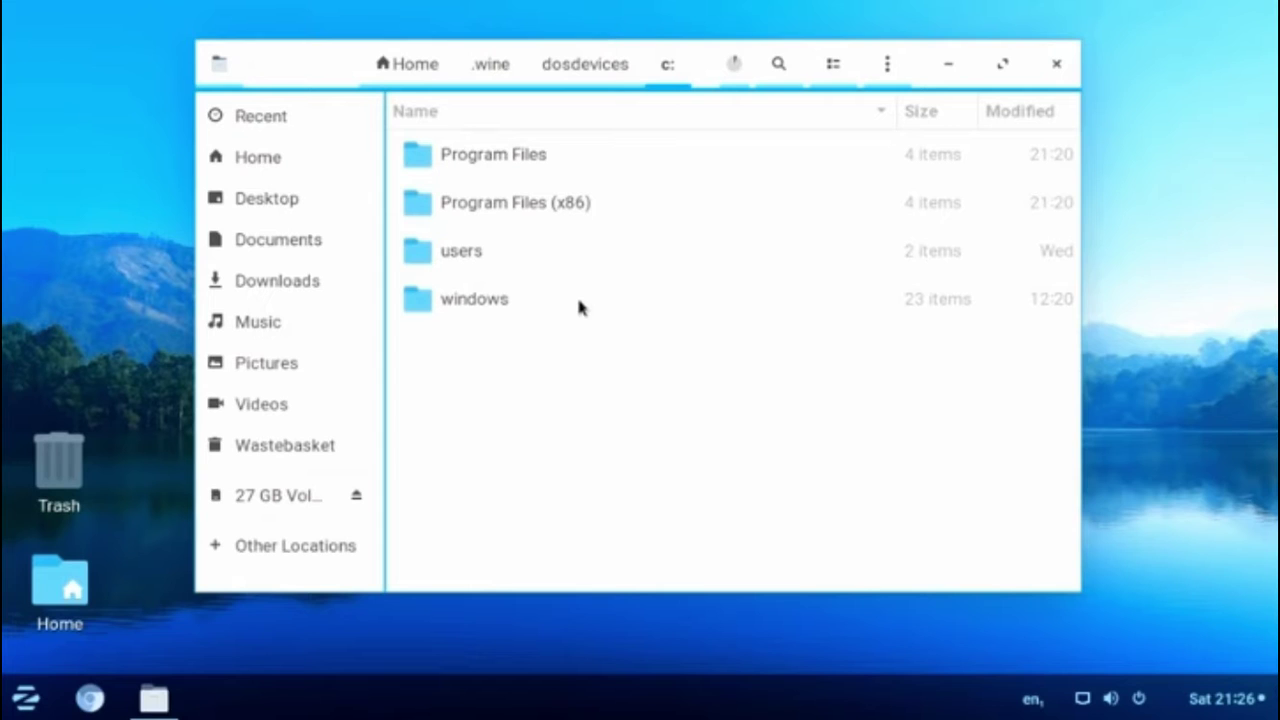
- Open the NoteTab Light folder inside Windows_Progs in Downloads
left_click(279, 282)
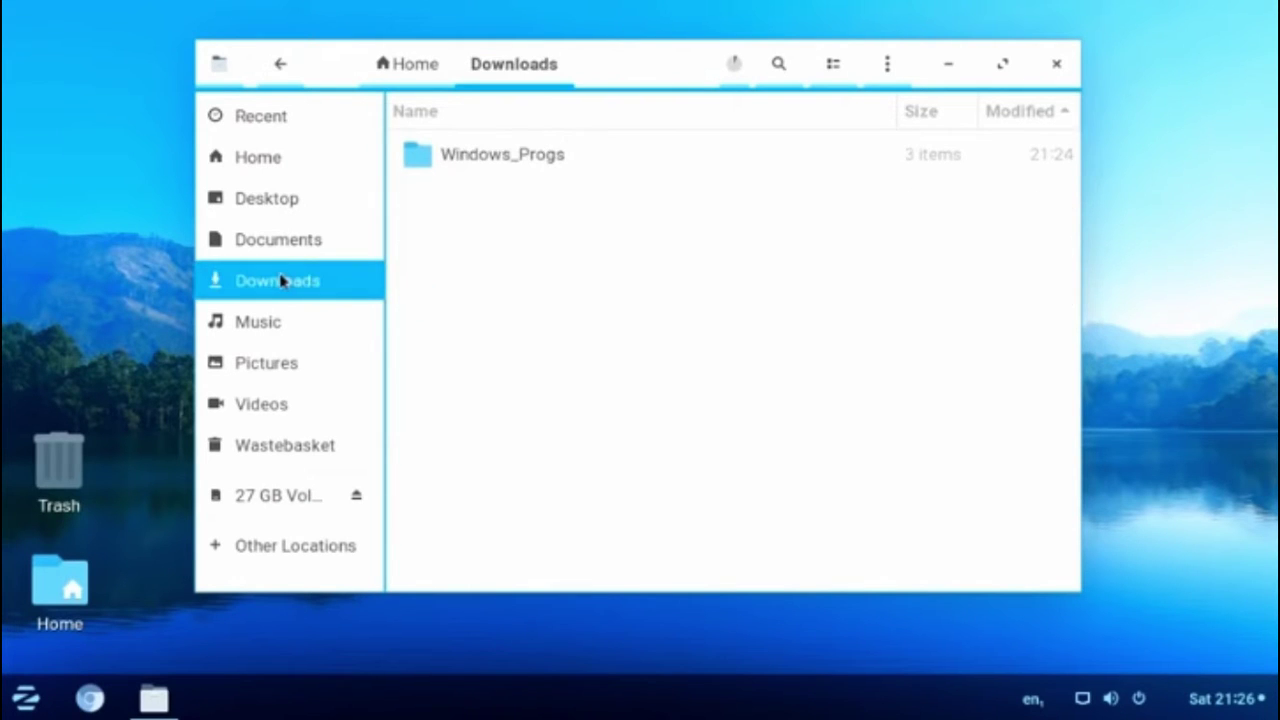
double_click(543, 157)
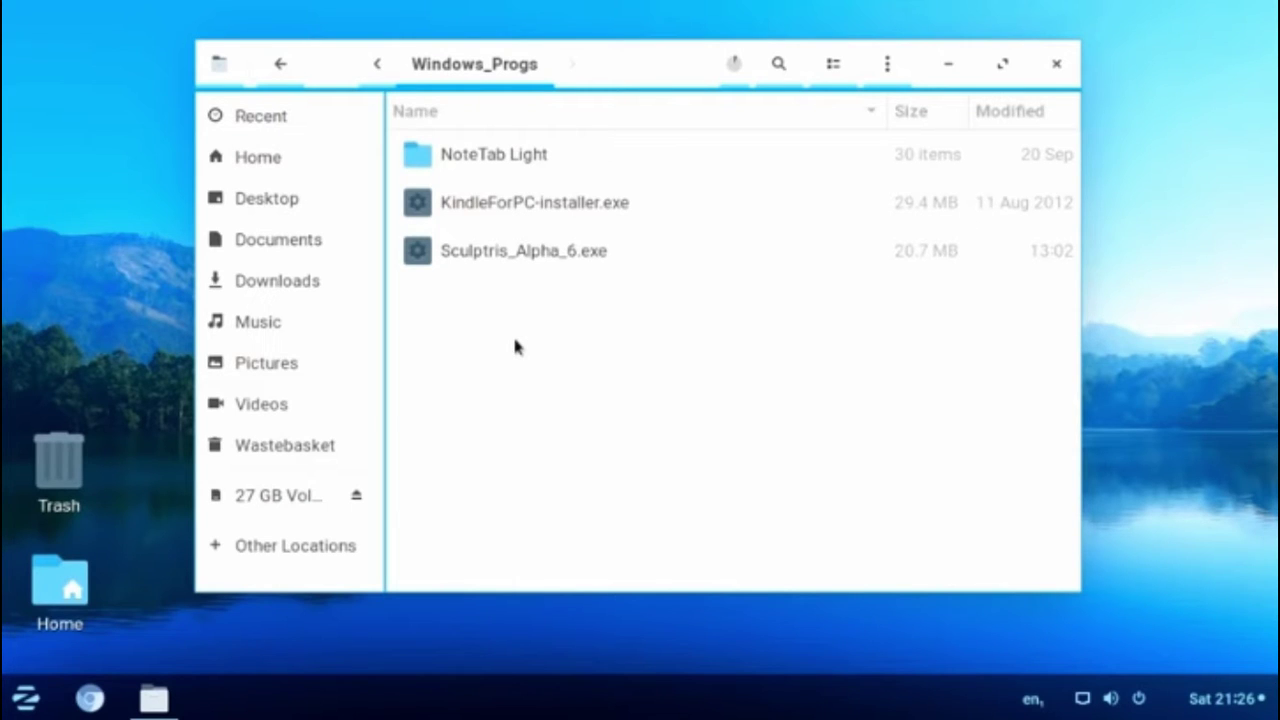
double_click(505, 160)
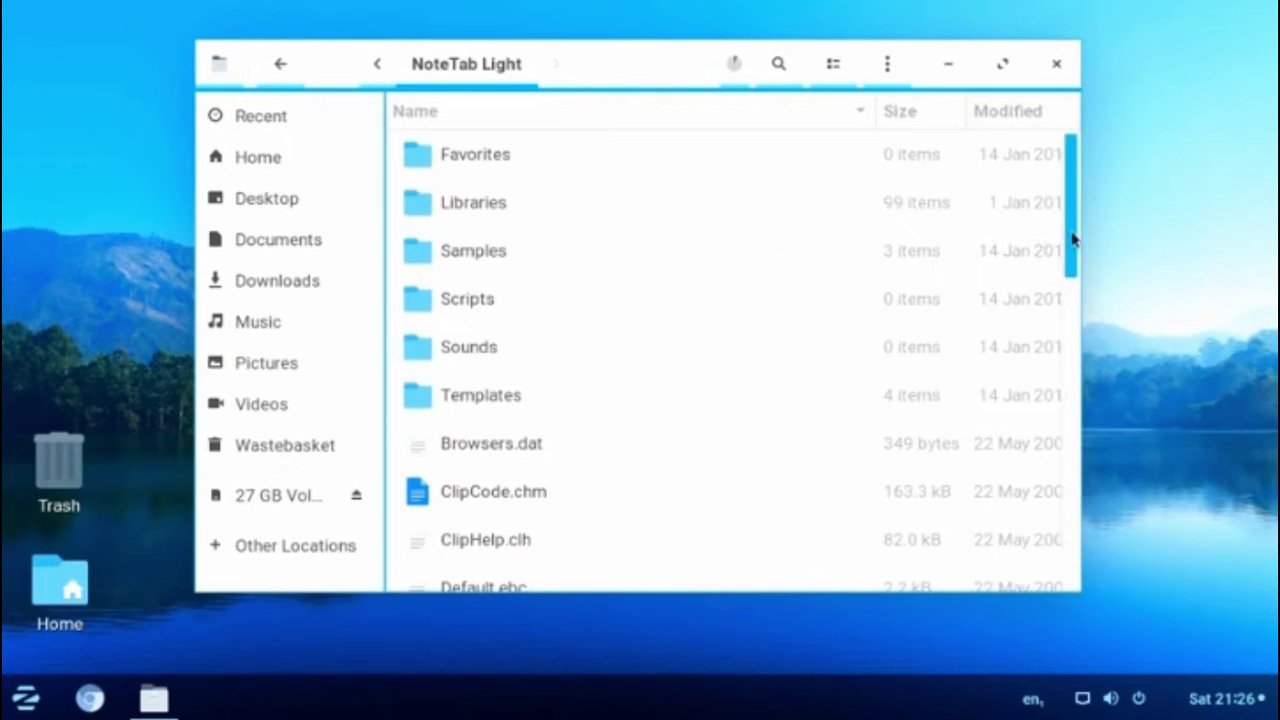
- Run NoteTab.exe from the NoteTab Light folder with Wine Windows Program Loader
left_click_drag(1071, 241, 1090, 425)
left_click(490, 333)
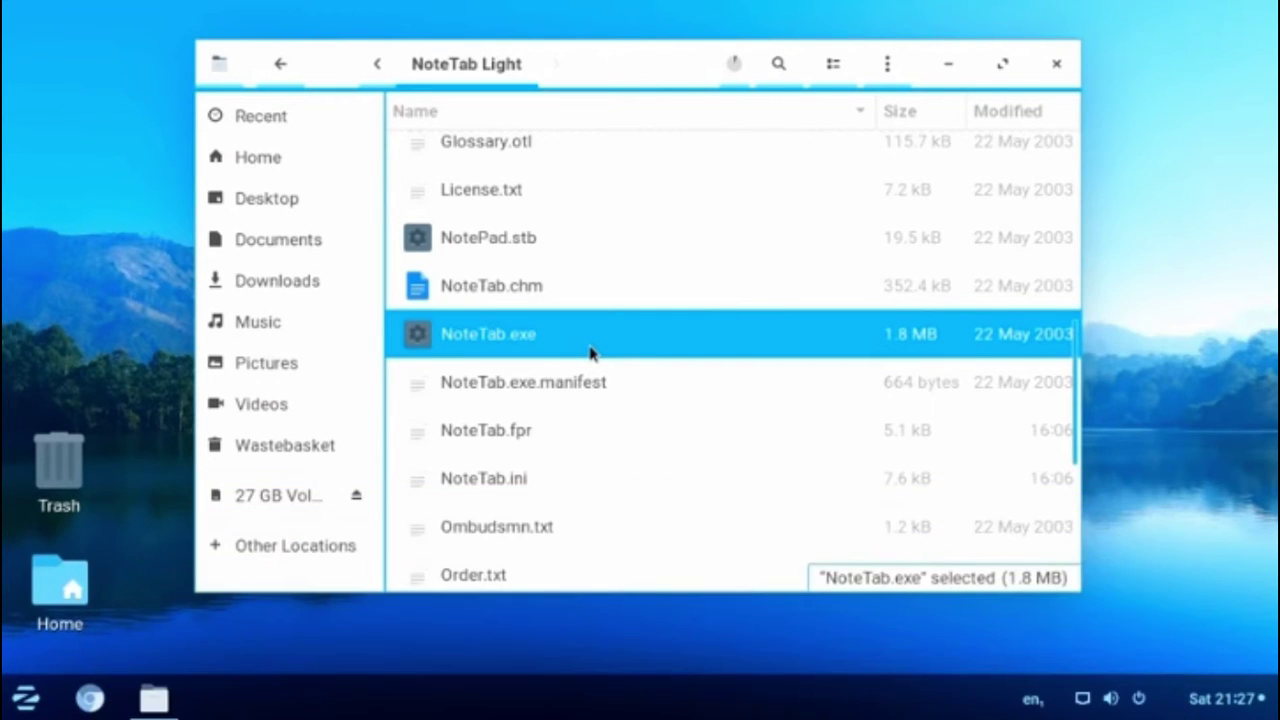
right_click(585, 344)
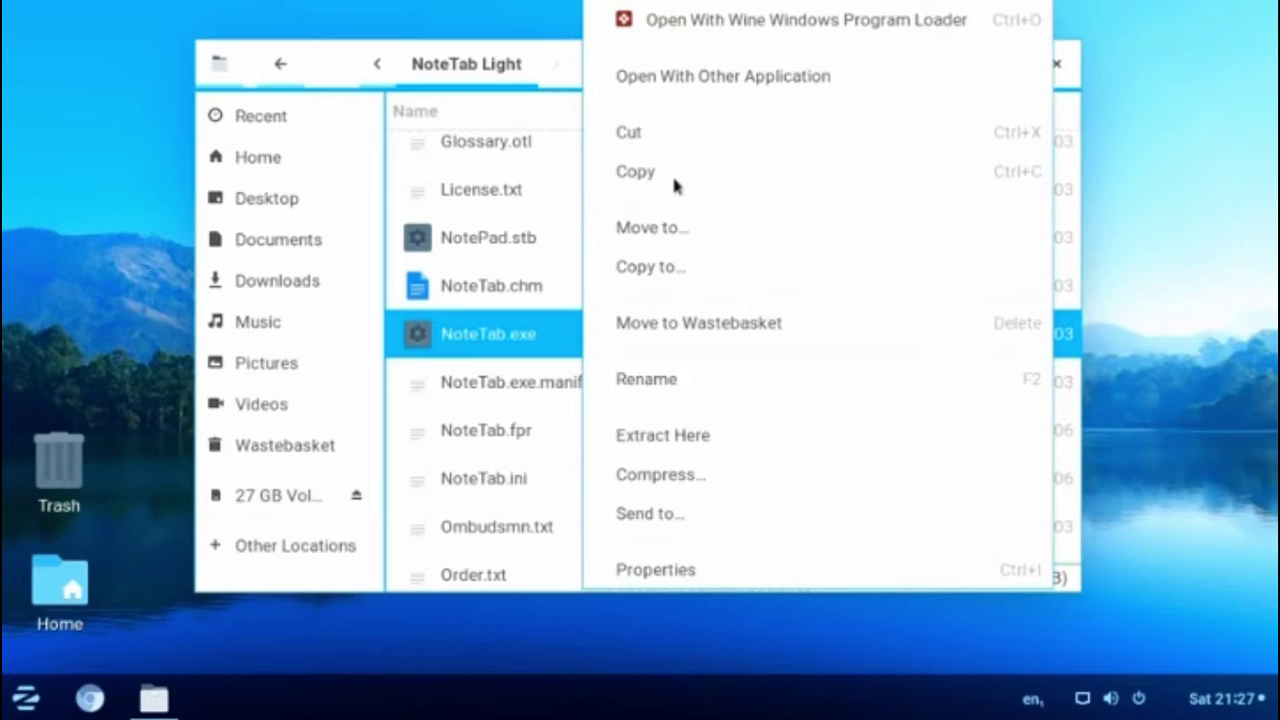
left_click(715, 27)
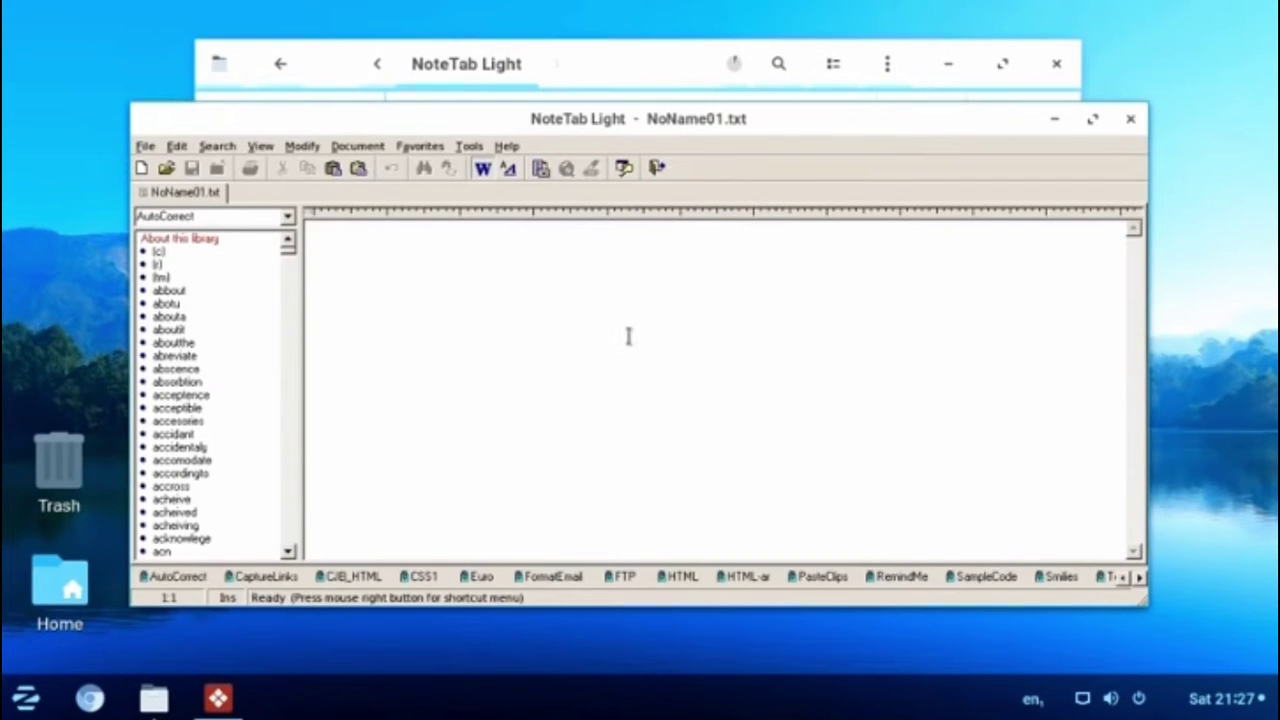
- Create two new blank documents in NoteTab Light
left_click(144, 146)
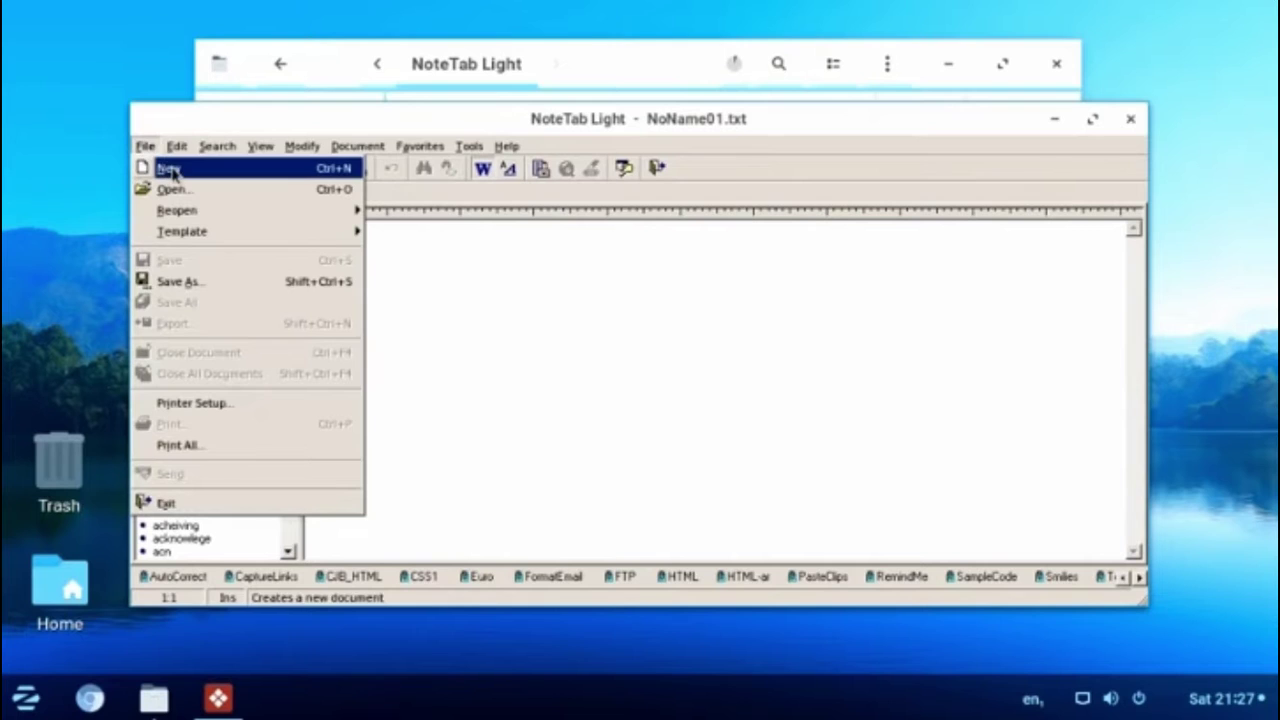
left_click(160, 168)
left_click(145, 147)
left_click(160, 168)
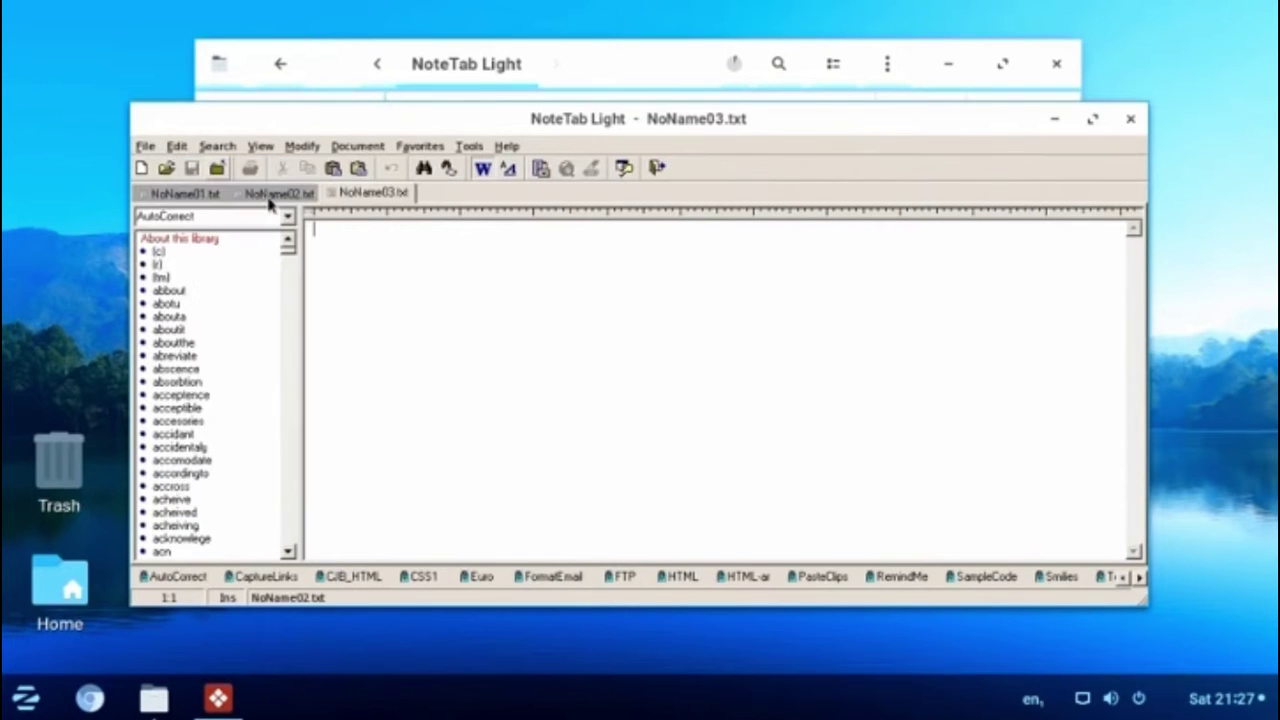
- Switch back and forth between the NoteName01, NoName02 and NoName03 documents, and close NoteTab Light
left_click(270, 194)
left_click(190, 194)
left_click(272, 194)
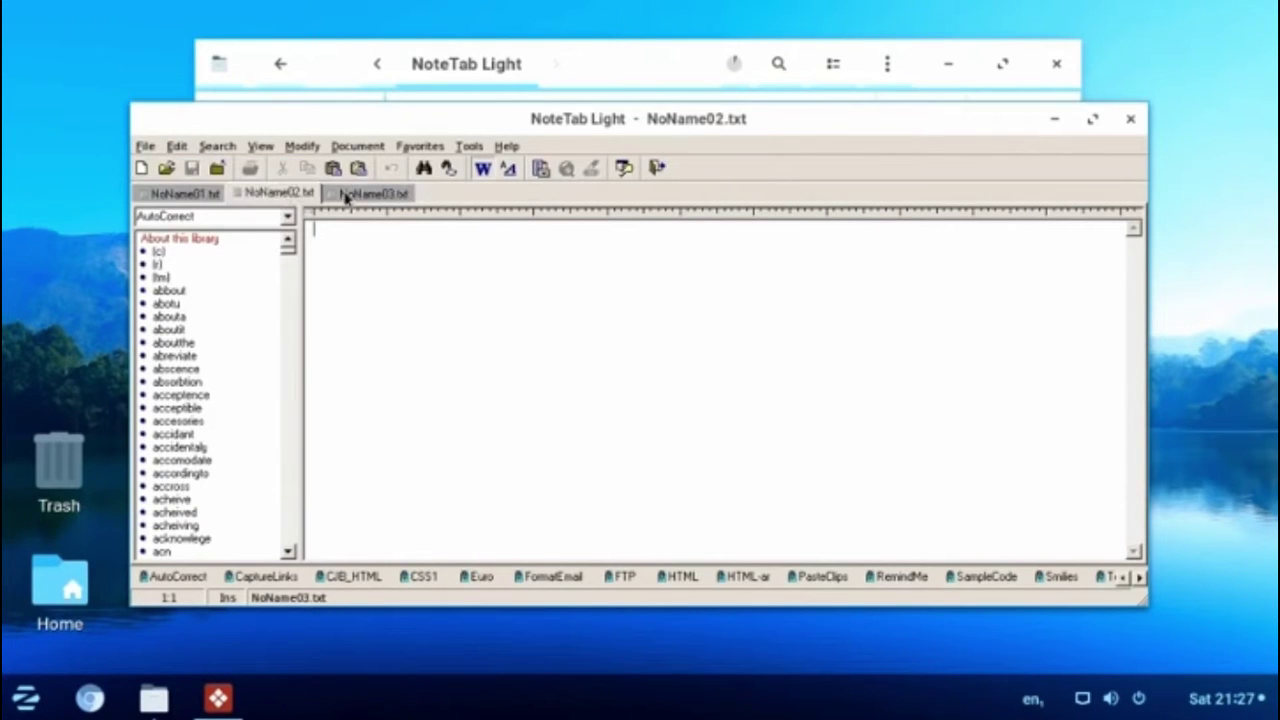
left_click(349, 194)
left_click(287, 194)
left_click(150, 194)
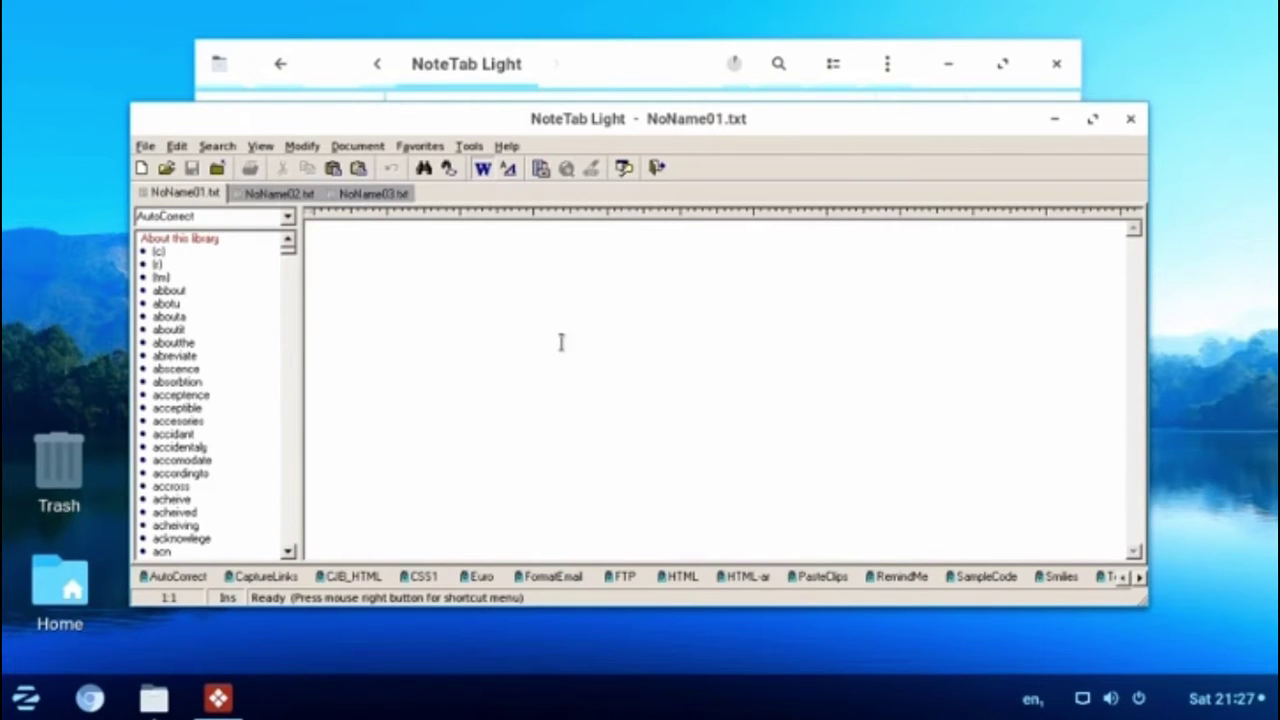
left_click(1130, 119)
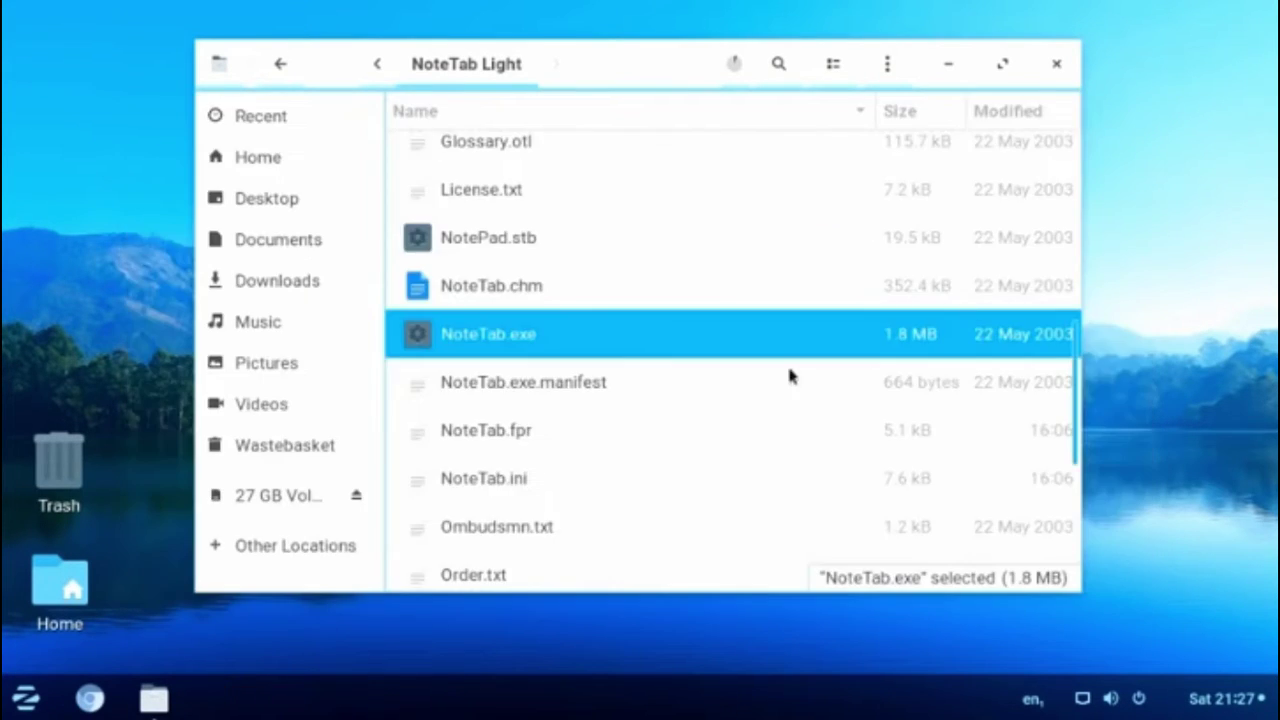
- Return to the Windows_Progs folder and run Sculptris_Alpha_6.exe with Wine Windows Program Loader
left_click(280, 63)
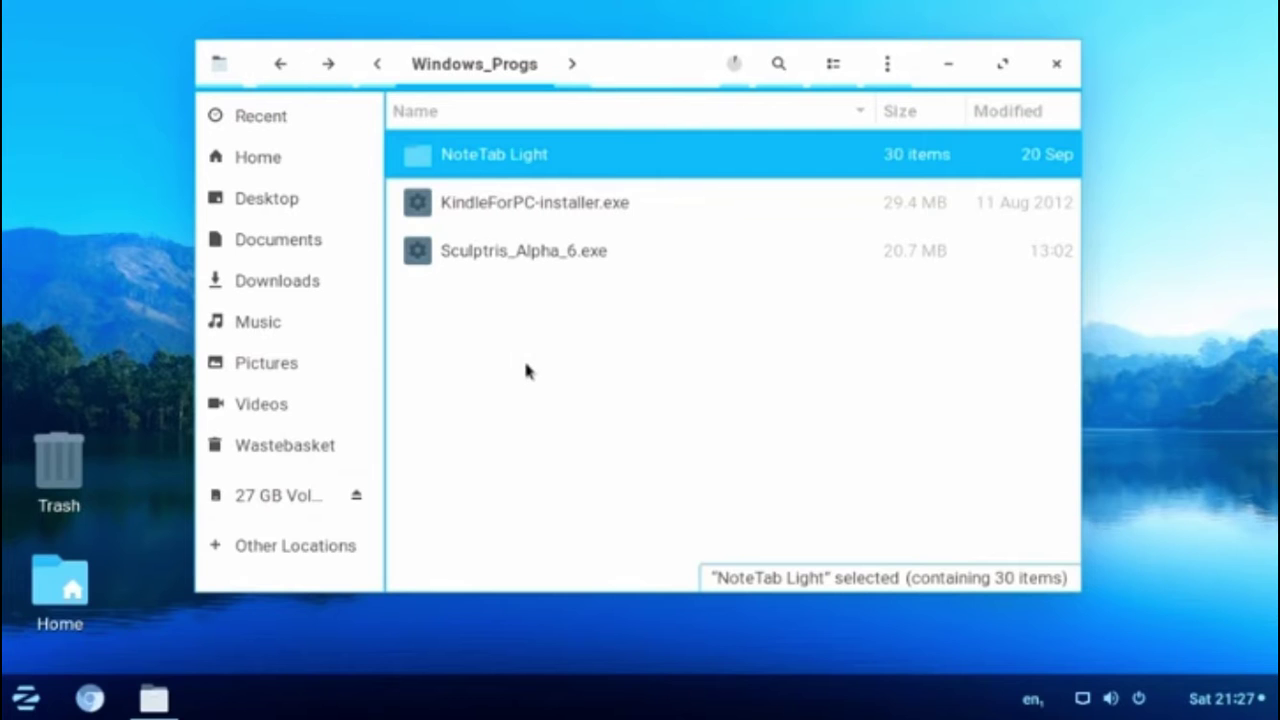
left_click(505, 253)
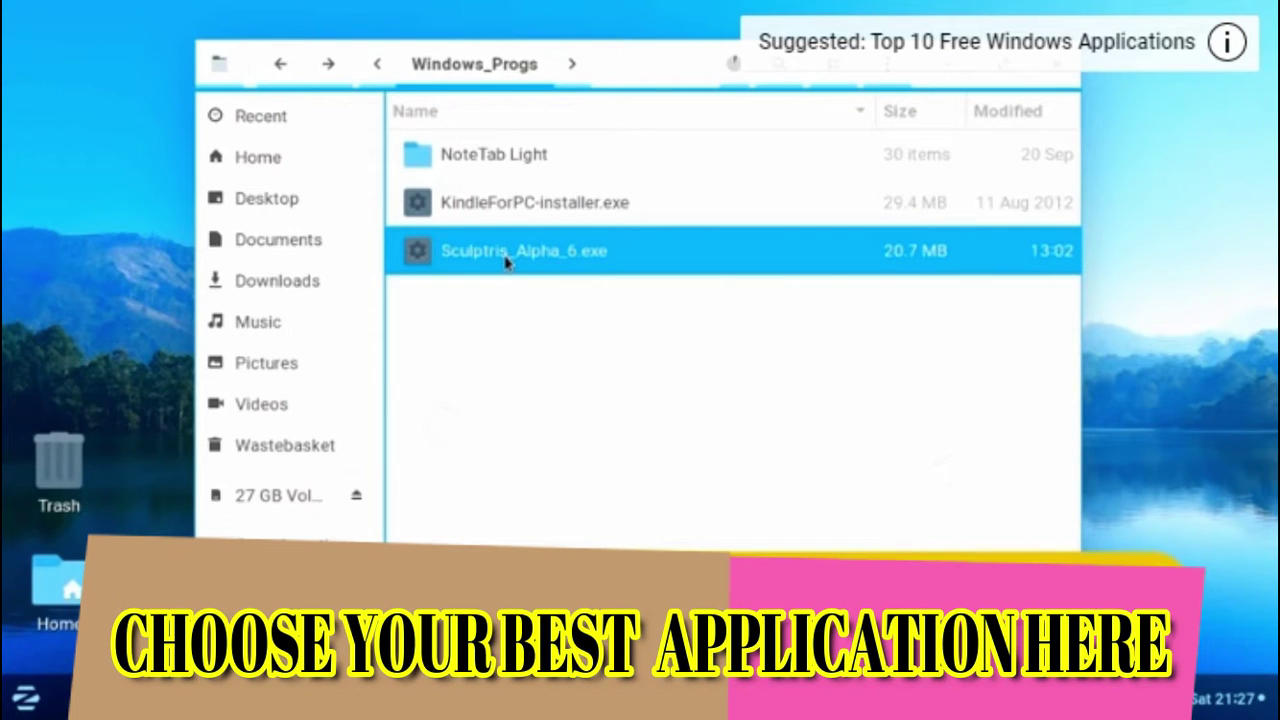
right_click(633, 256)
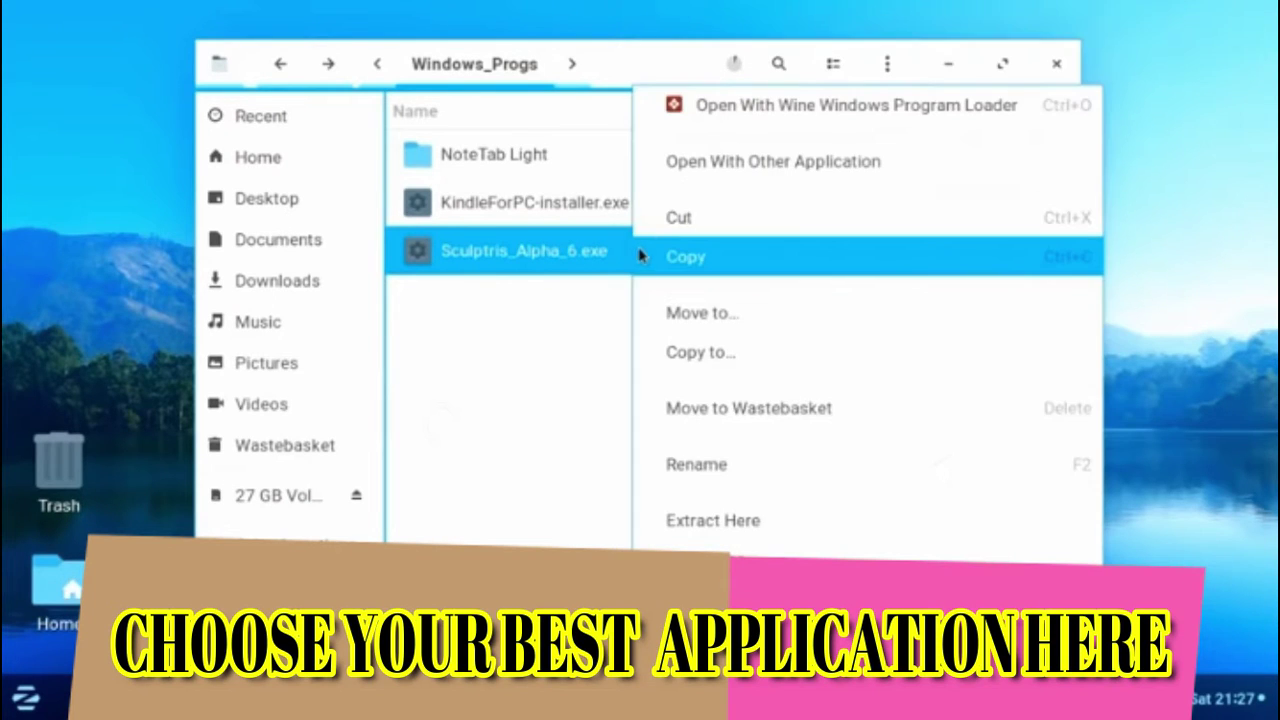
left_click(754, 122)
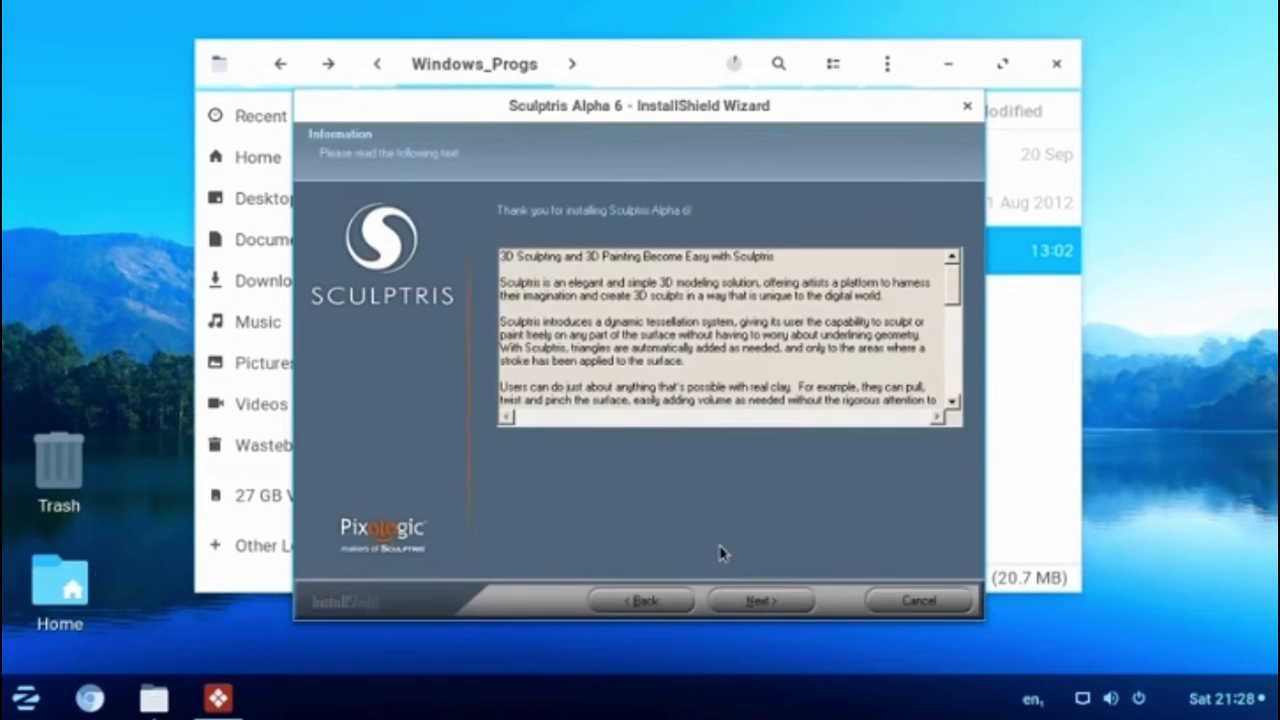
- Install Sculptris Alpha 6 with the Complete setup type, accepting the license agreement, and finish the wizard
left_click(765, 601)
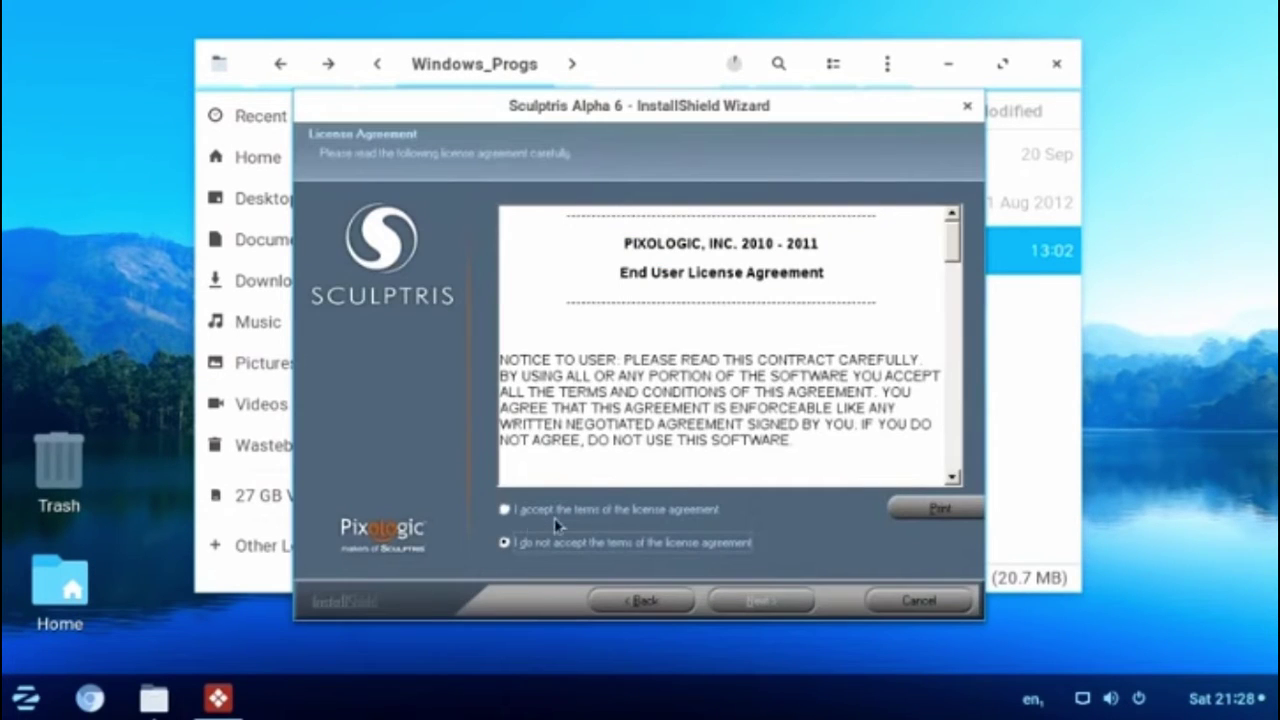
left_click(505, 509)
left_click(758, 601)
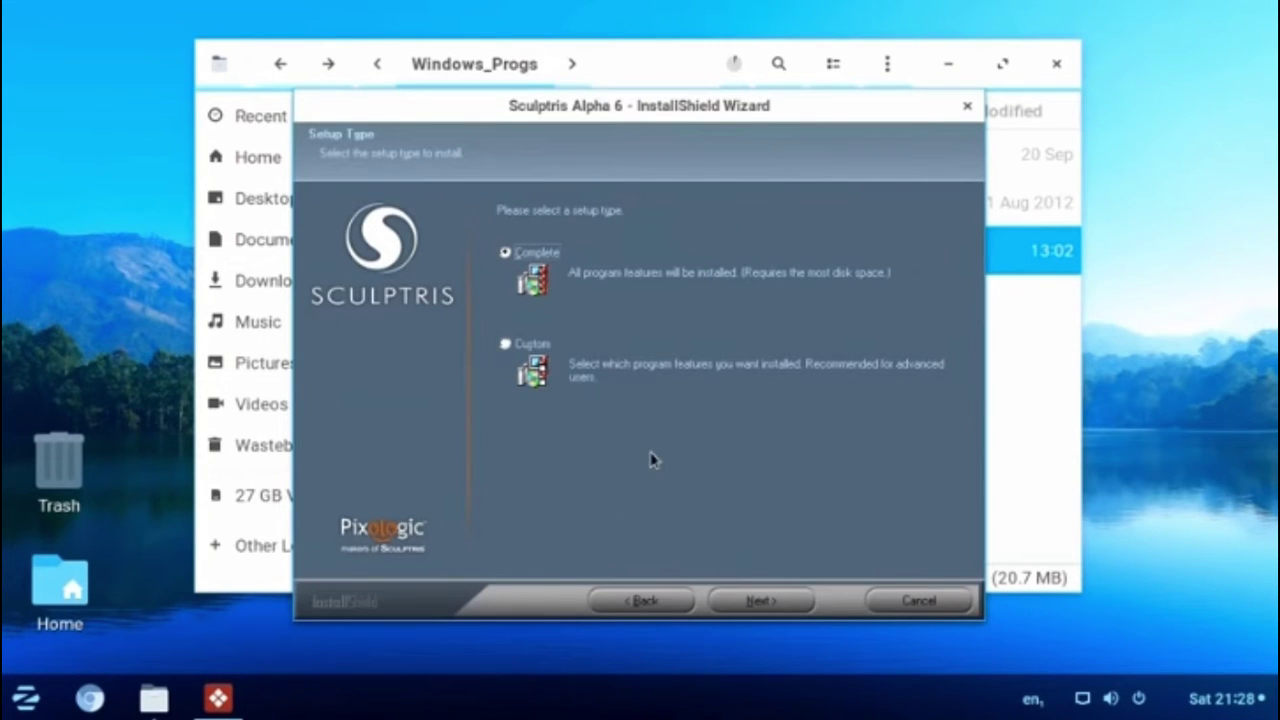
left_click(760, 601)
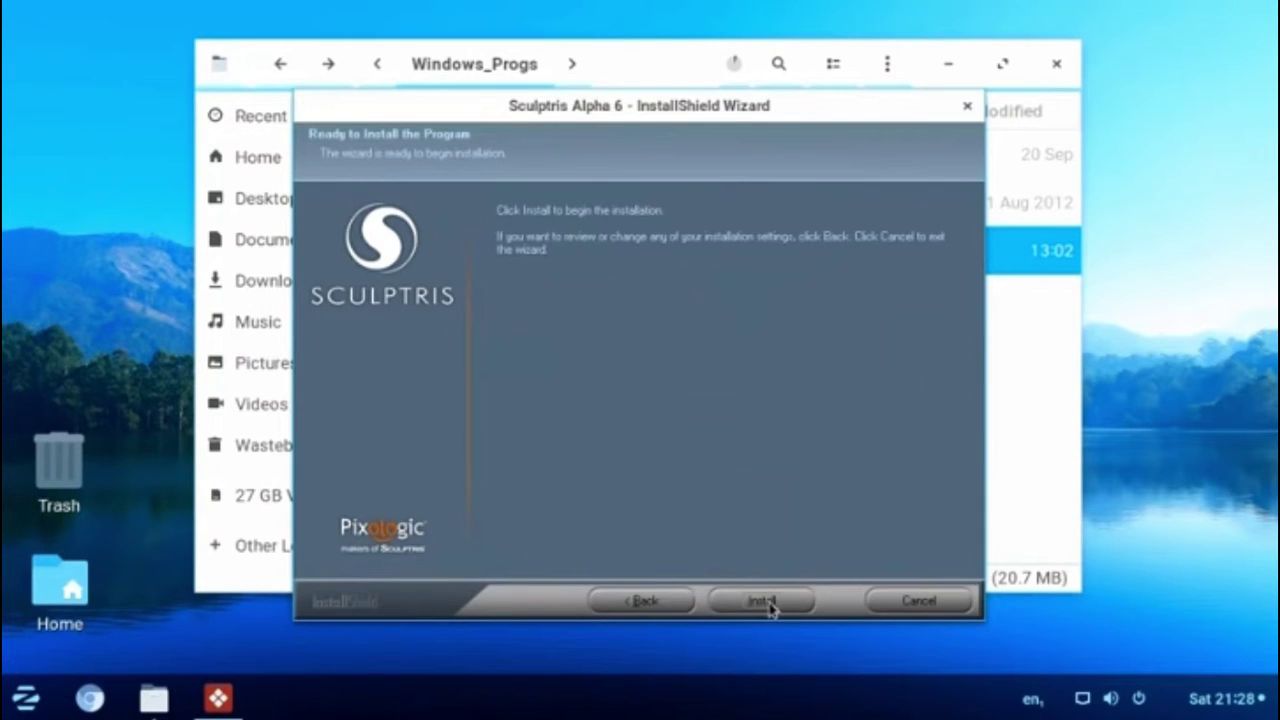
left_click(762, 601)
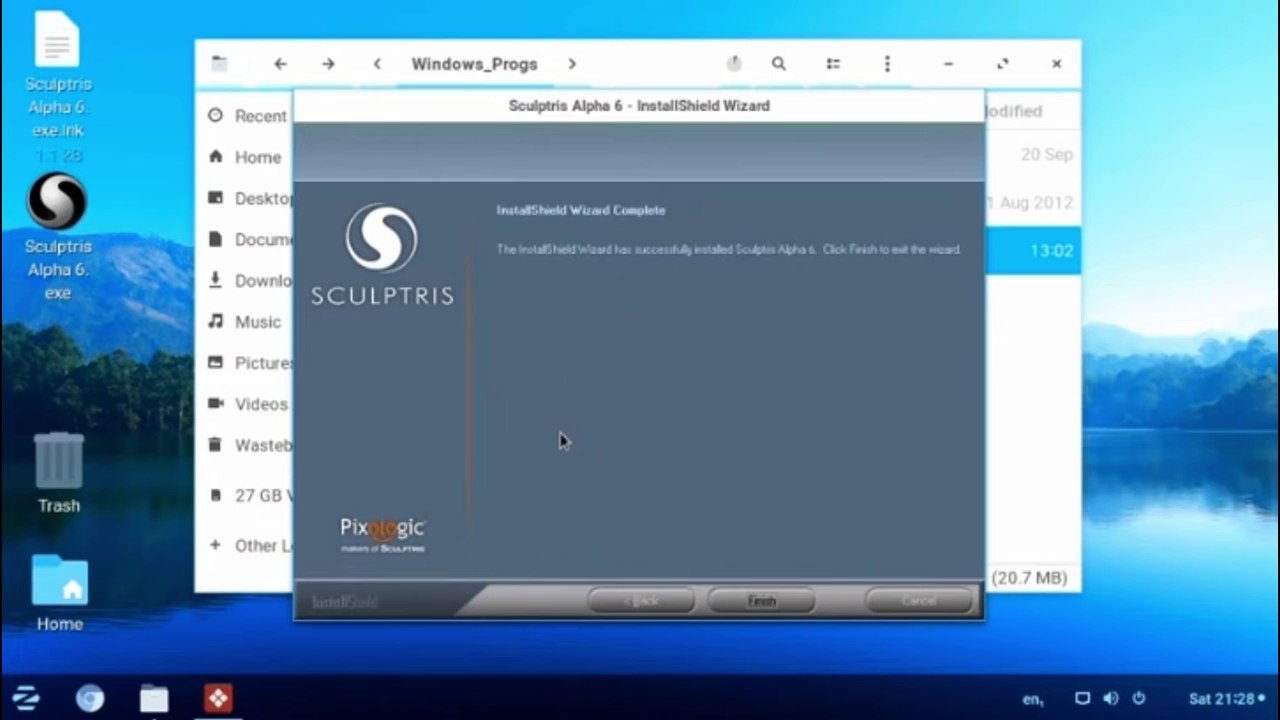
left_click(760, 602)
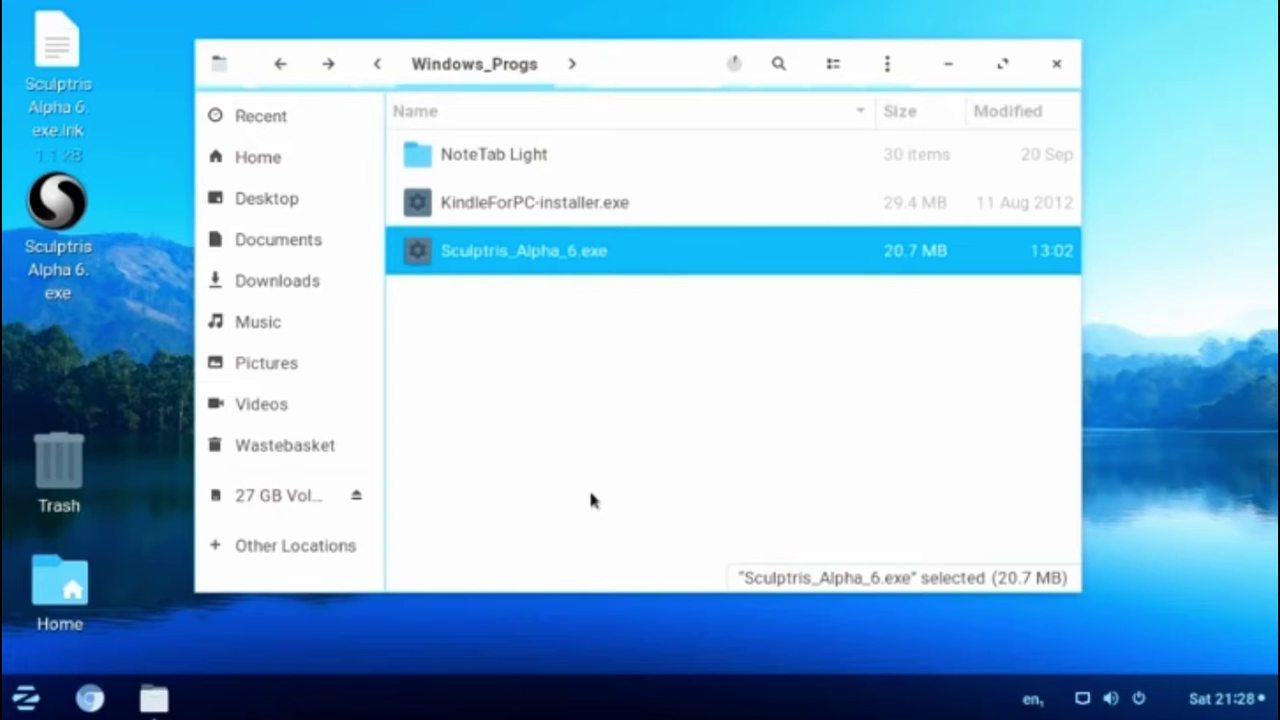
- Check the Wine group among the installed applications for a Sculptris entry
left_click(25, 700)
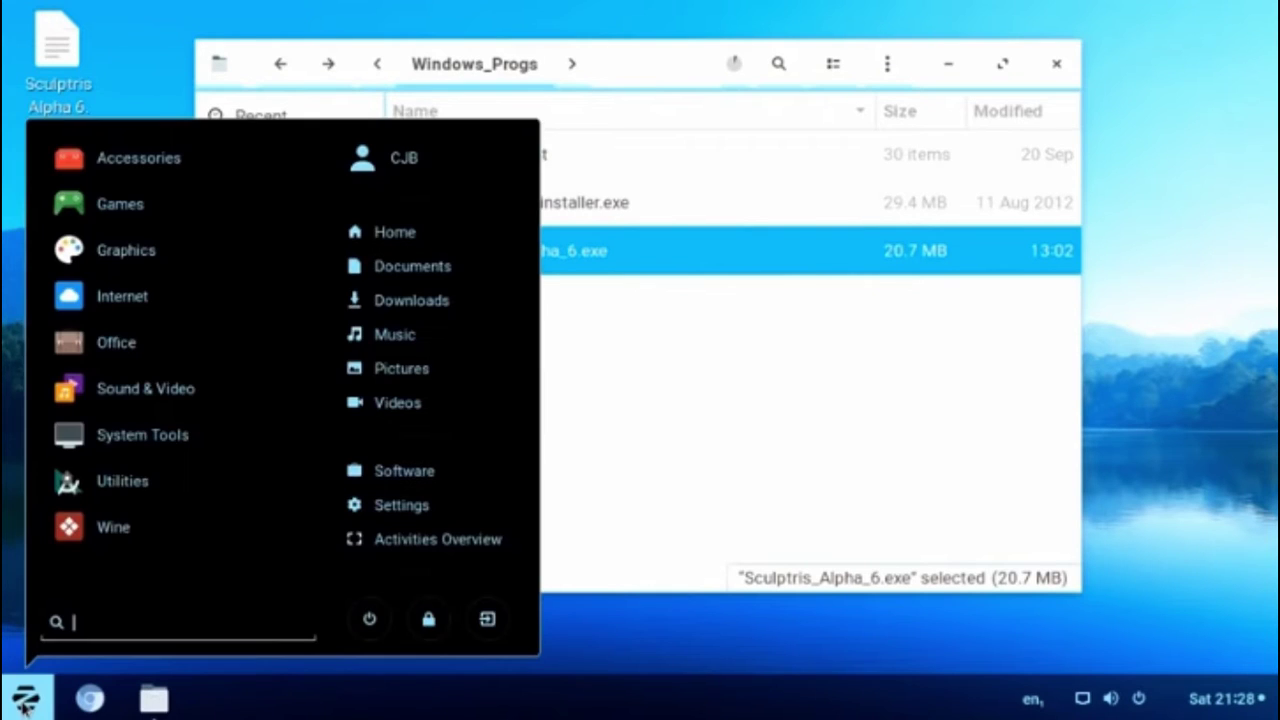
left_click(82, 530)
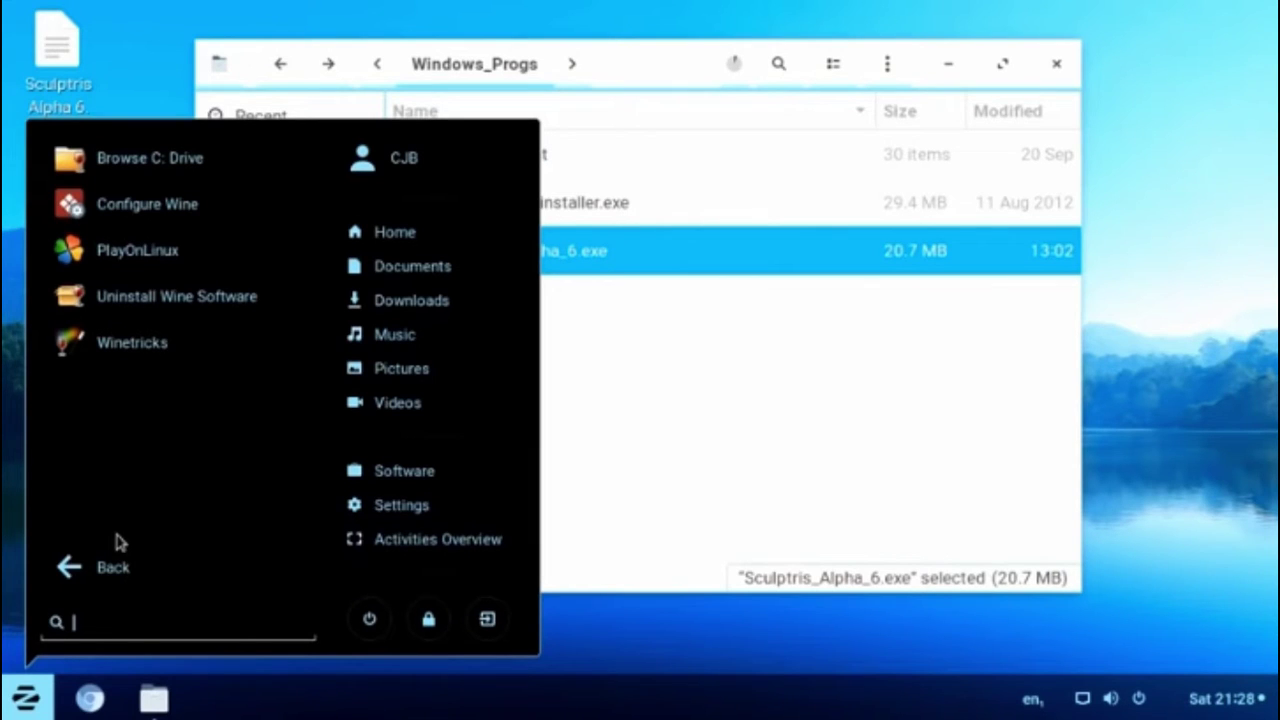
left_click(643, 621)
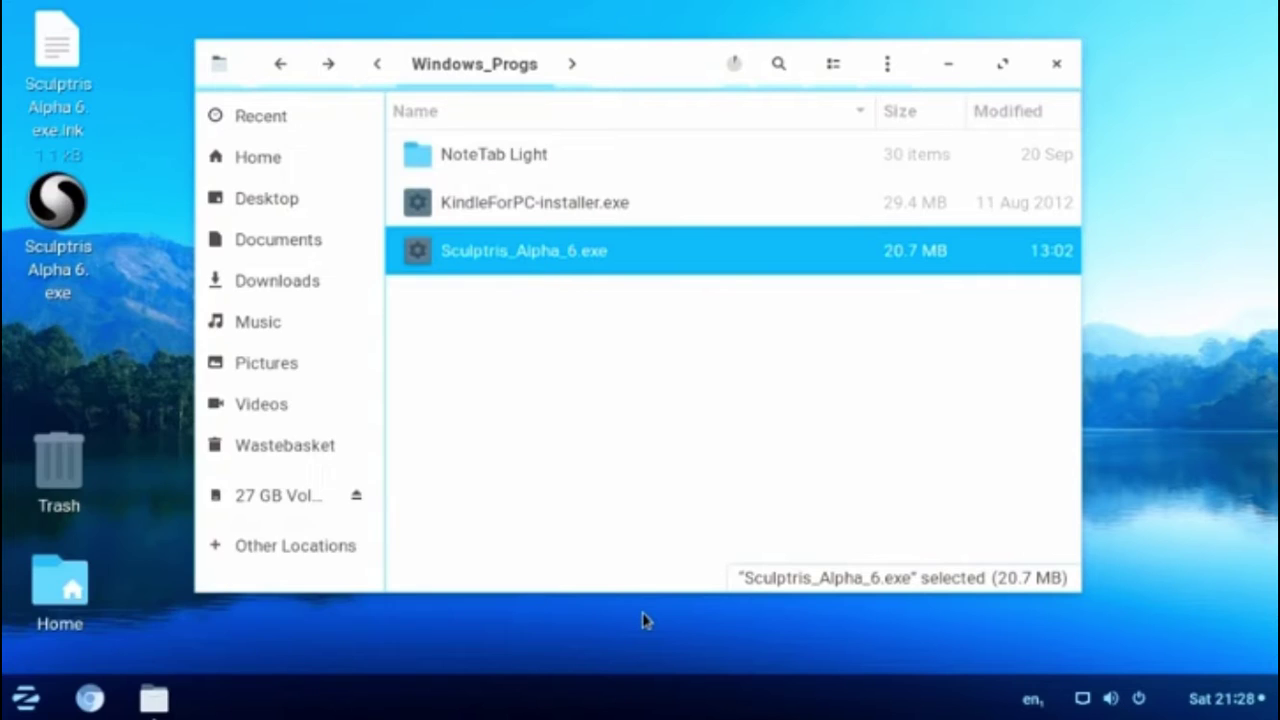
- Launch Sculptris Alpha 6 from the desktop and sculpt symmetrical lumps on the sphere with the Draw brush
double_click(57, 212)
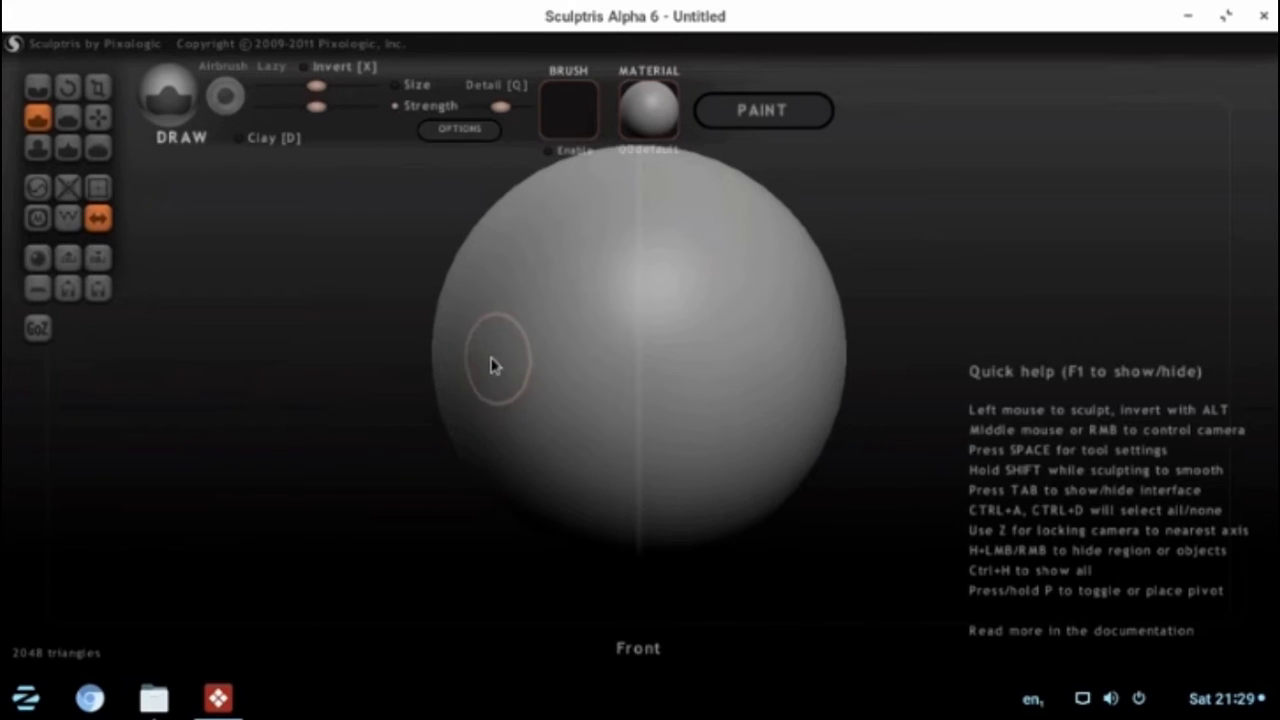
mouse_move(491, 363)
left_mouse_down()
mouse_move(443, 234)
mouse_move(466, 460)
mouse_move(436, 362)
mouse_move(531, 263)
mouse_move(491, 280)
mouse_move(500, 220)
mouse_move(620, 235)
mouse_move(757, 283)
mouse_move(787, 399)
mouse_move(829, 297)
mouse_move(691, 314)
mouse_move(651, 363)
mouse_move(717, 244)
mouse_move(577, 363)
mouse_move(700, 374)
mouse_move(760, 349)
mouse_move(843, 380)
mouse_move(814, 211)
mouse_move(791, 403)
mouse_move(833, 323)
mouse_move(837, 280)
mouse_move(863, 294)
mouse_move(857, 309)
left_mouse_up()
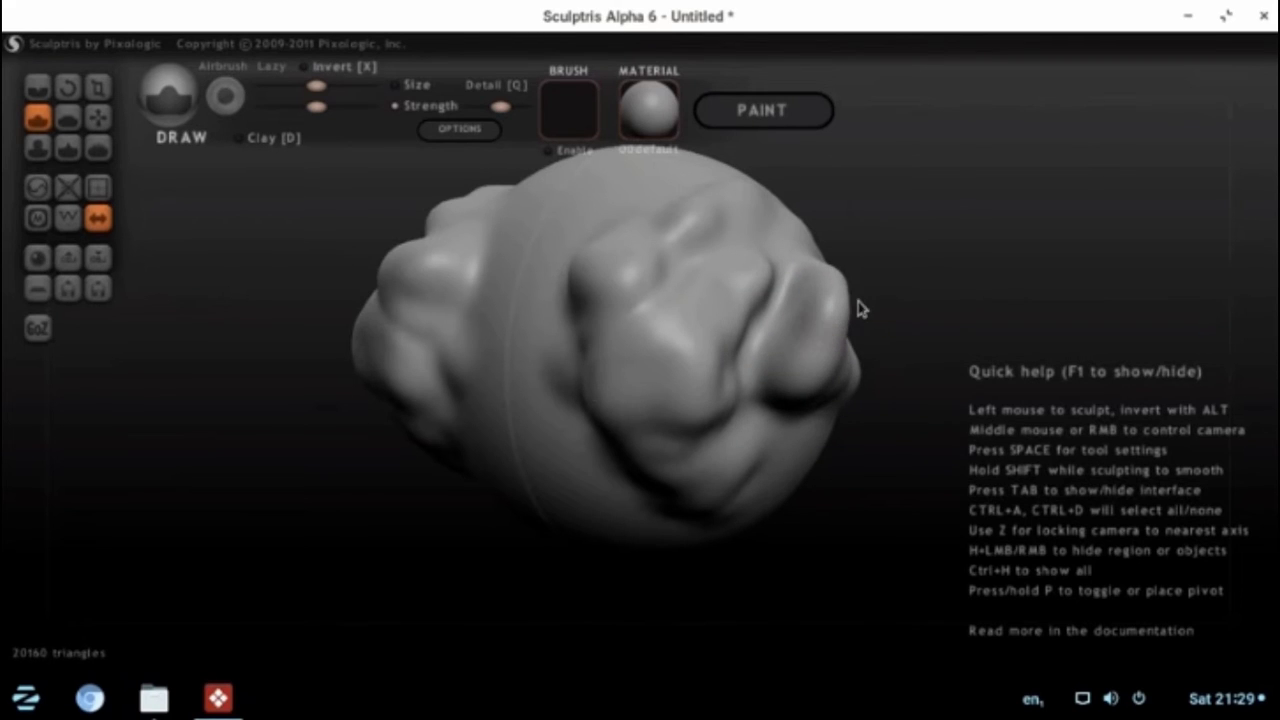
- Smooth down part of the raised lumps on the sphere with the Flatten brush
left_click_drag(235, 473, 271, 440)
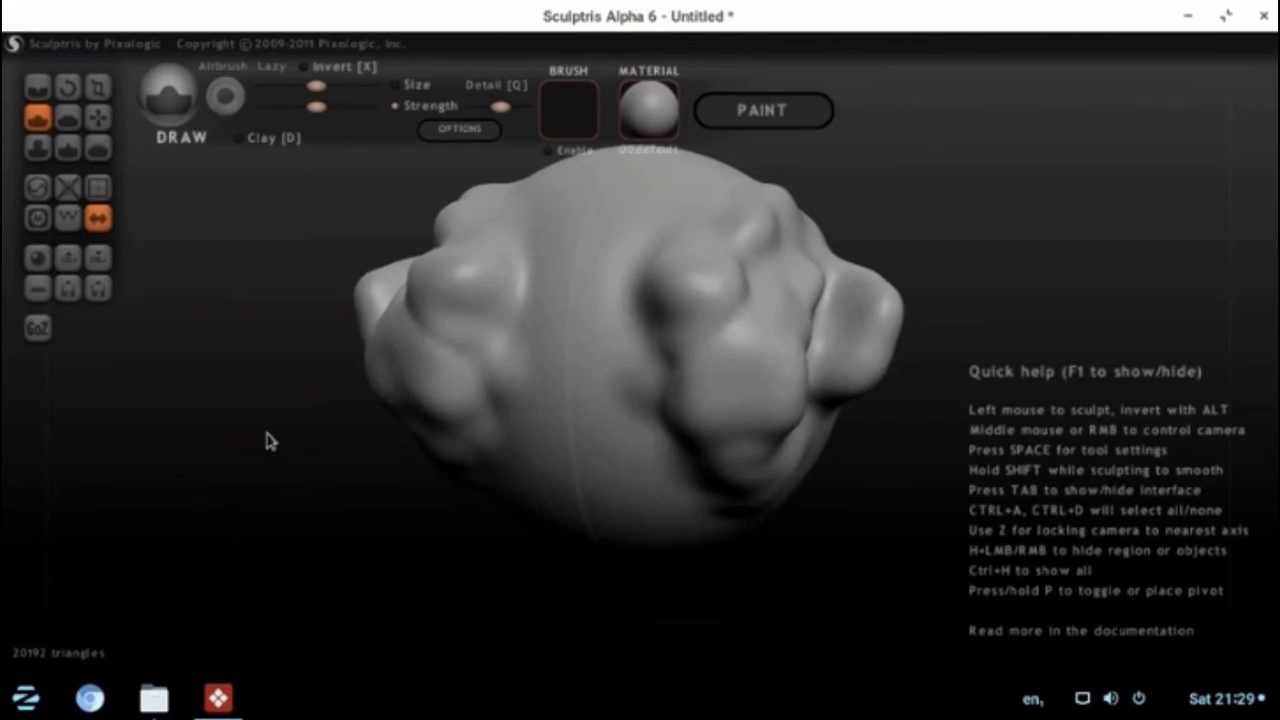
left_click(67, 118)
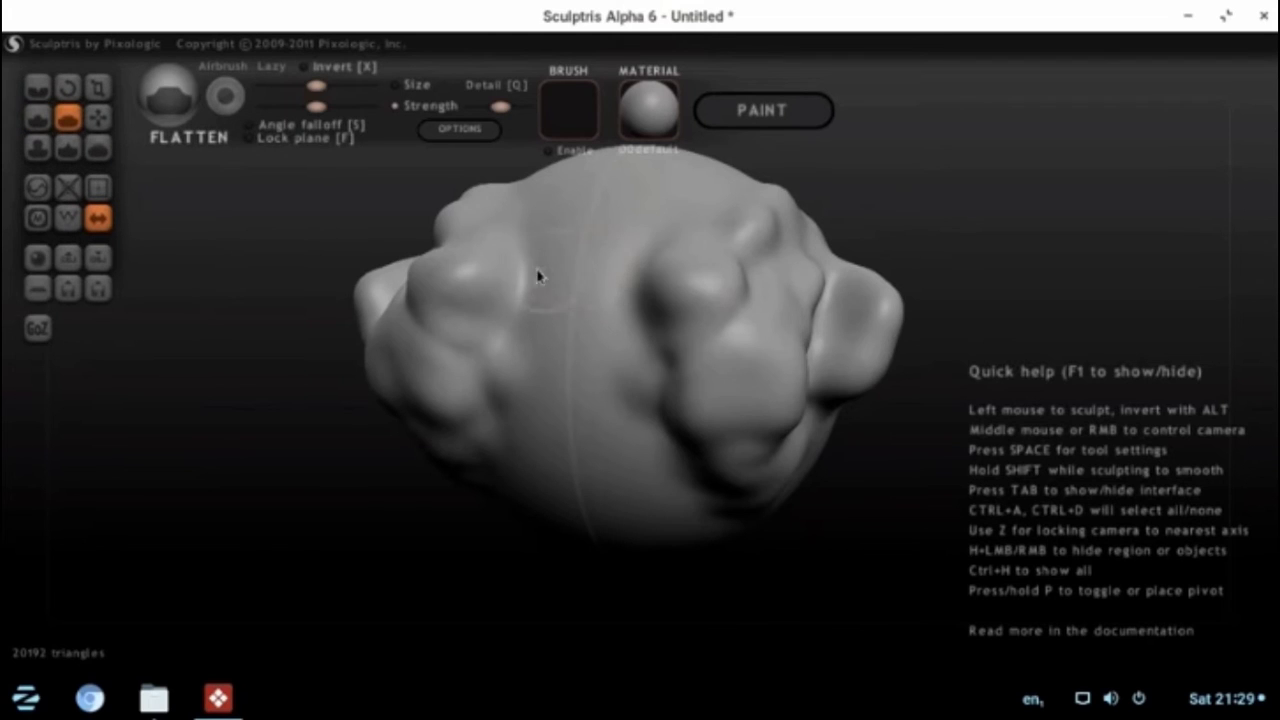
mouse_move(534, 277)
left_mouse_down()
mouse_move(469, 297)
mouse_move(460, 366)
left_mouse_up()
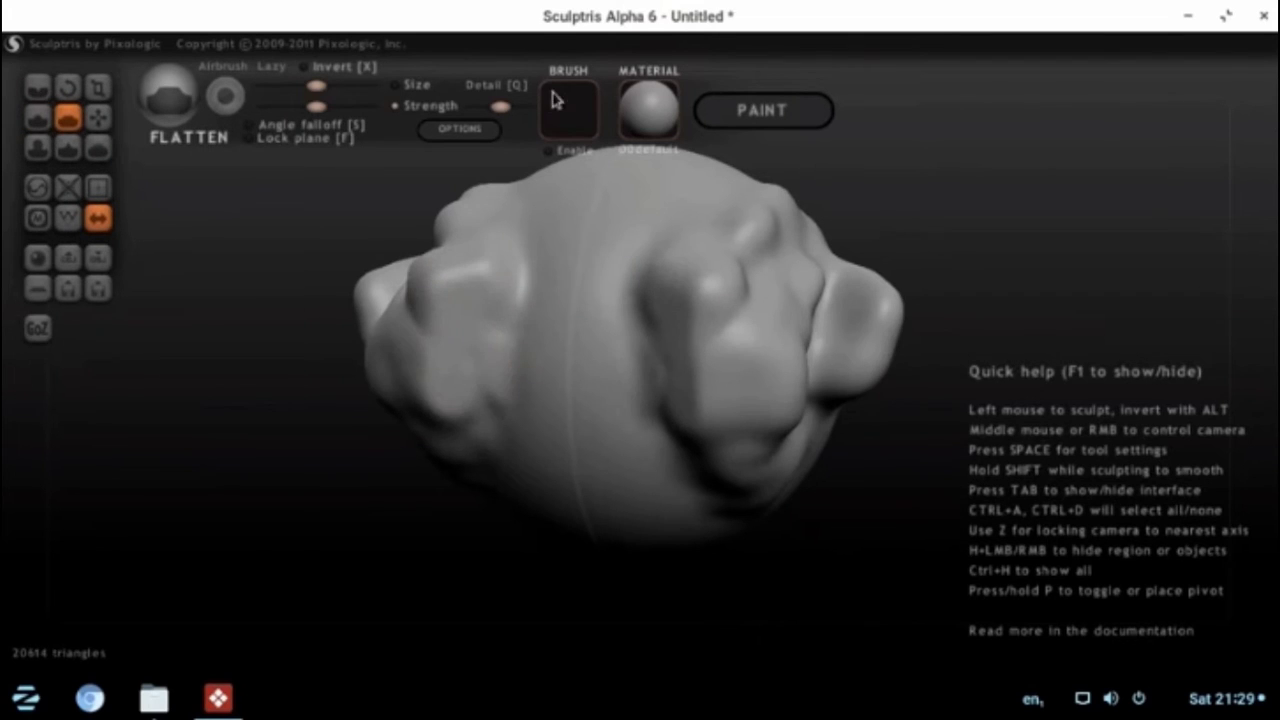
- Apply the JG_Drink01 material to the sculpted sphere and inspect it from another angle
left_click(650, 110)
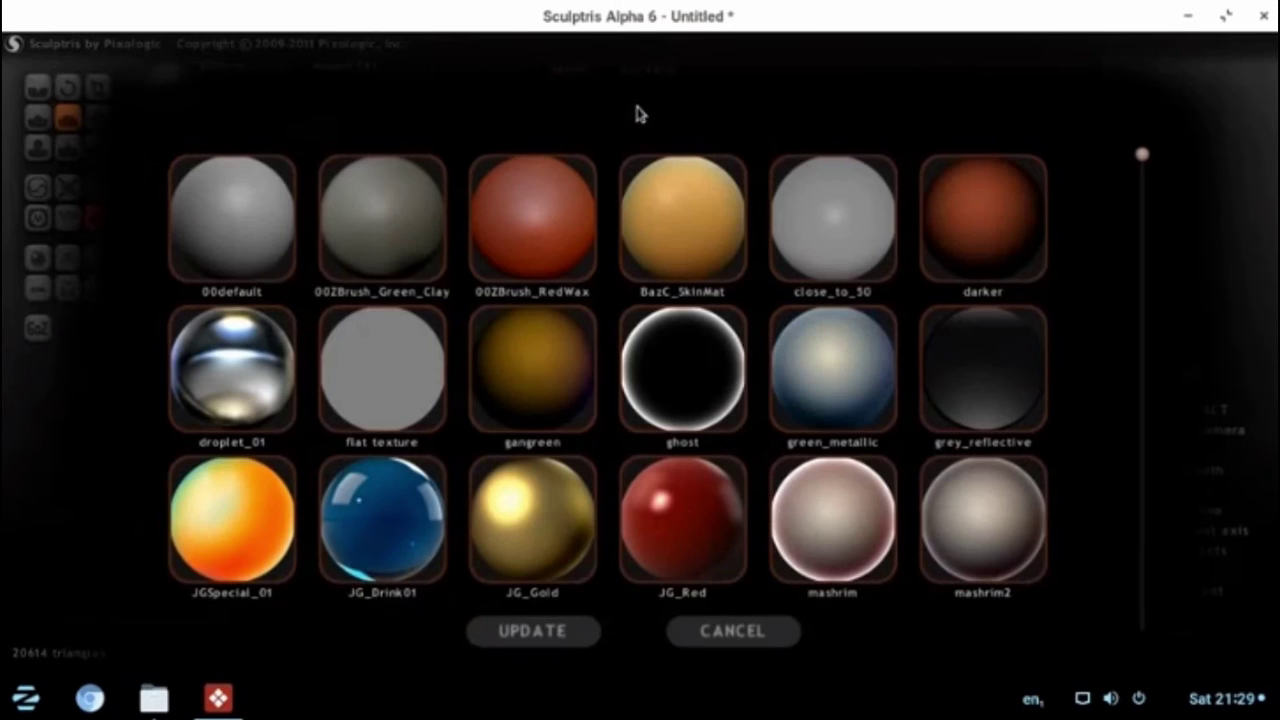
left_click(378, 540)
left_click_drag(375, 519, 593, 300)
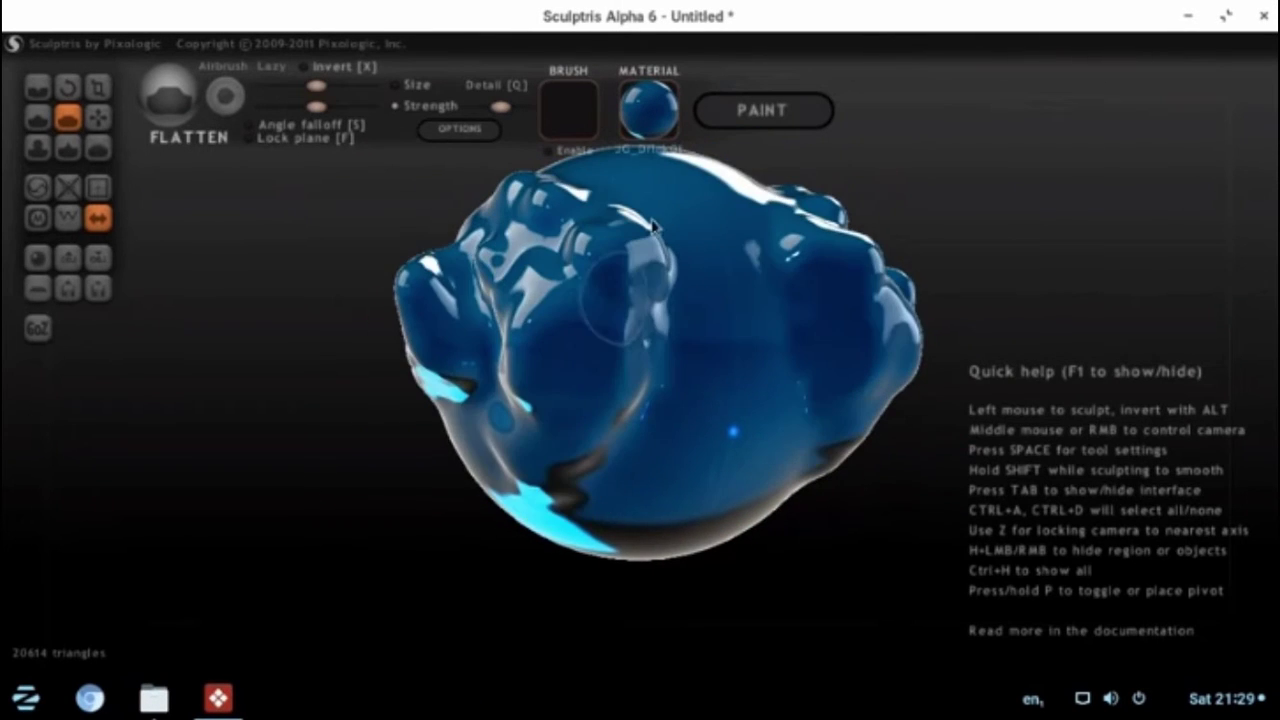
- Apply the test_gold material to the sculpted sphere
left_click(640, 112)
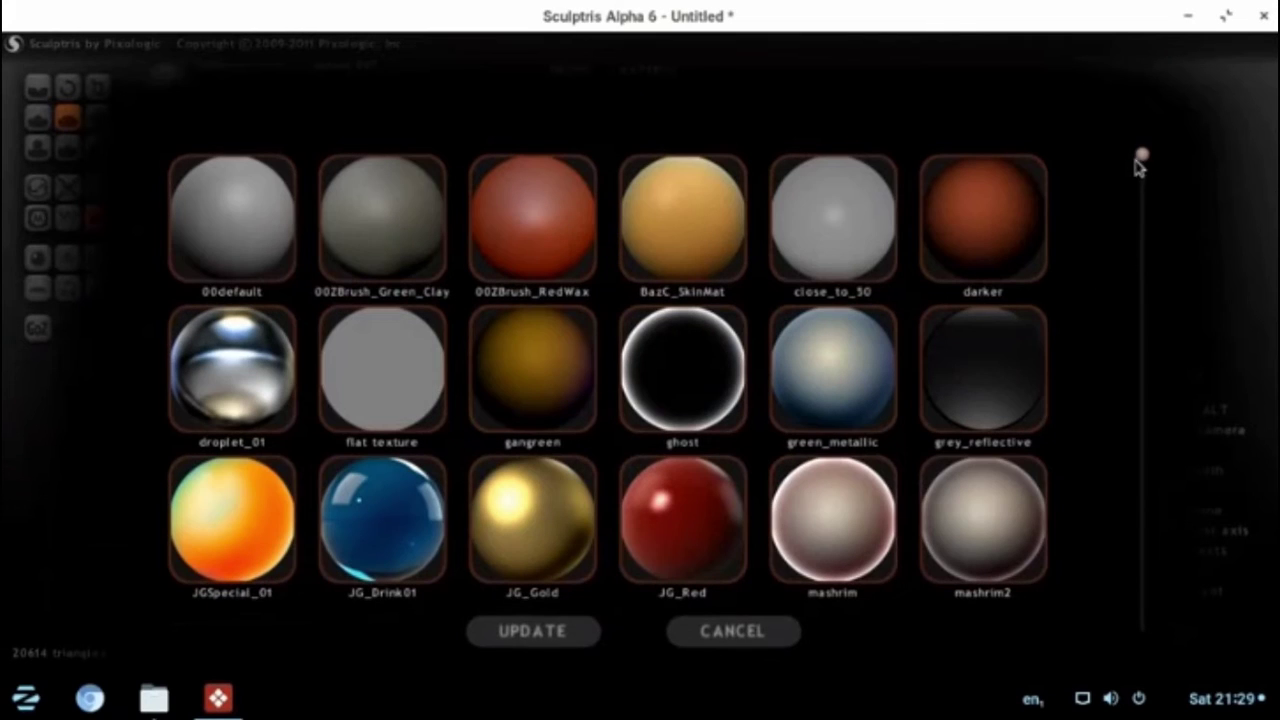
left_click_drag(1143, 158, 1244, 552)
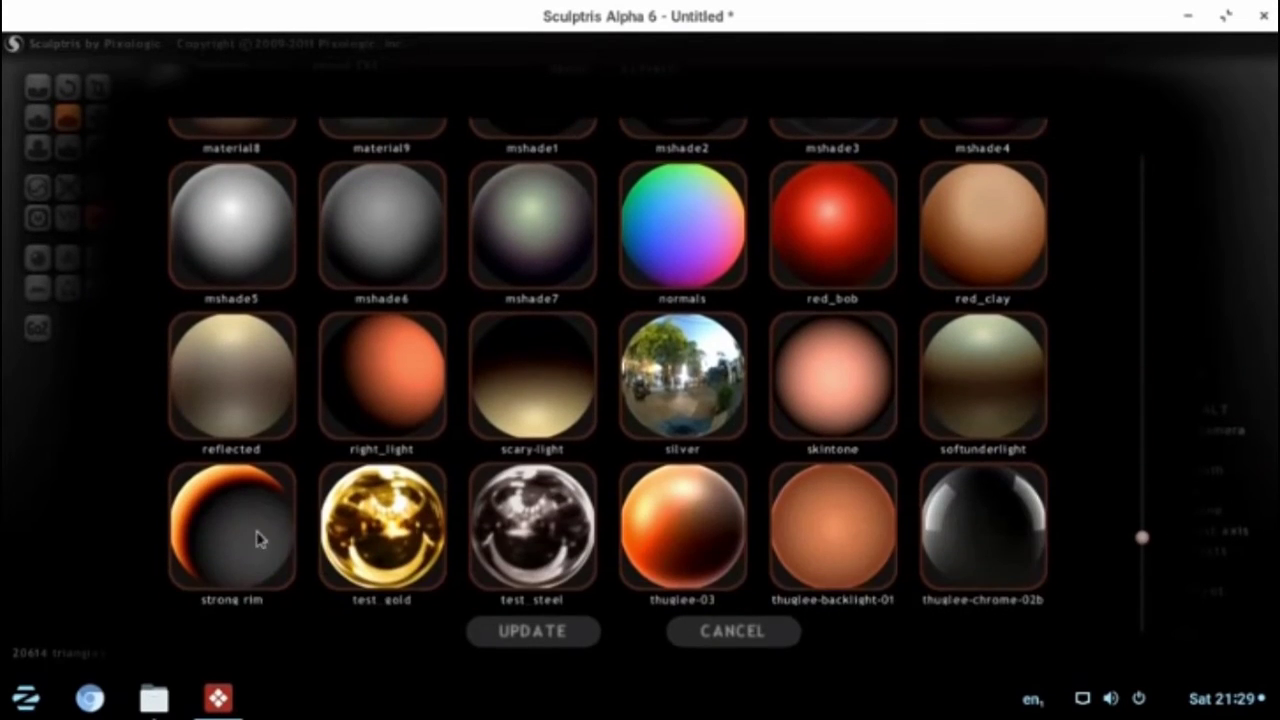
left_click(368, 528)
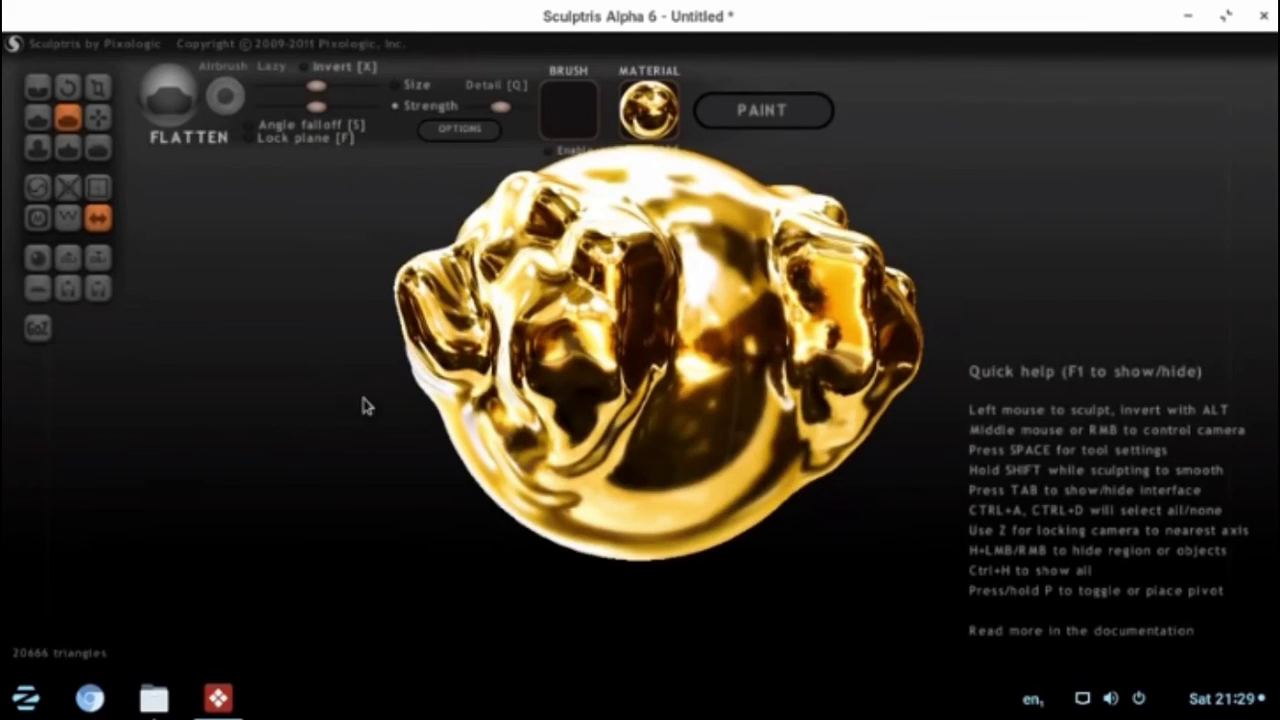
left_click_drag(366, 406, 240, 436)
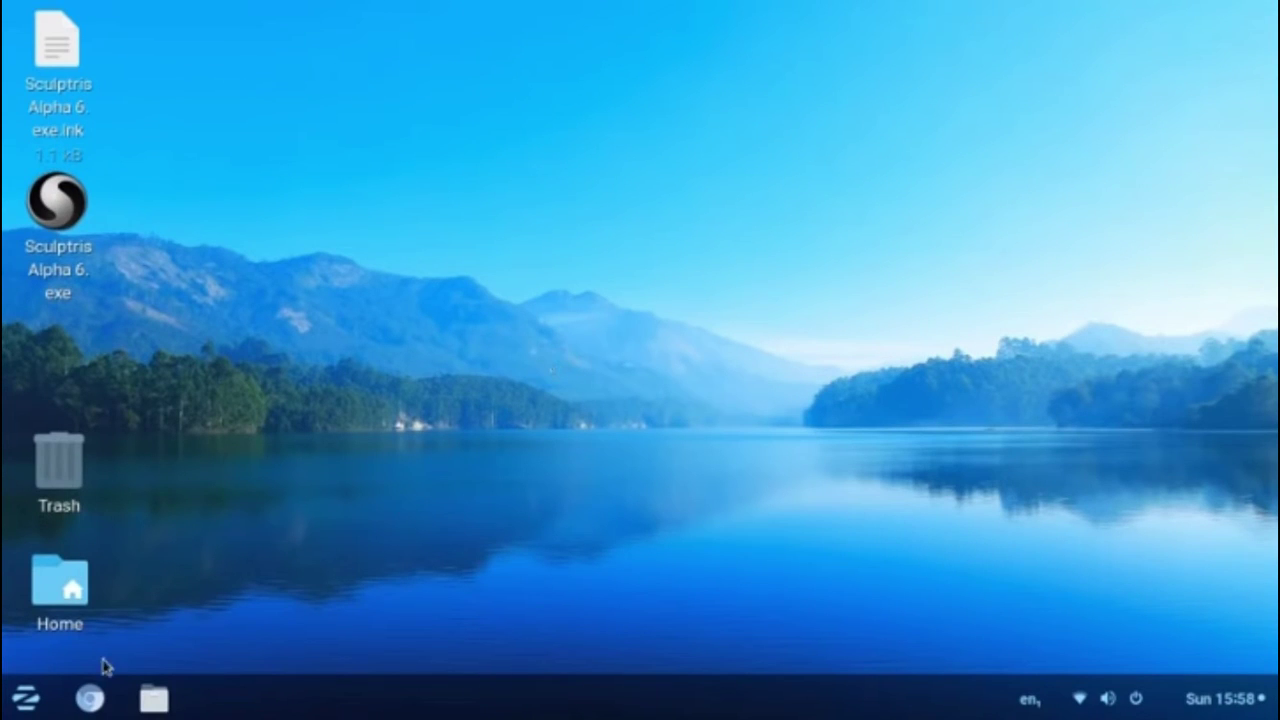
- Look through the Wine group's application entries for launching and uninstalling Sculptris Alpha 6
left_click(26, 698)
left_click(132, 527)
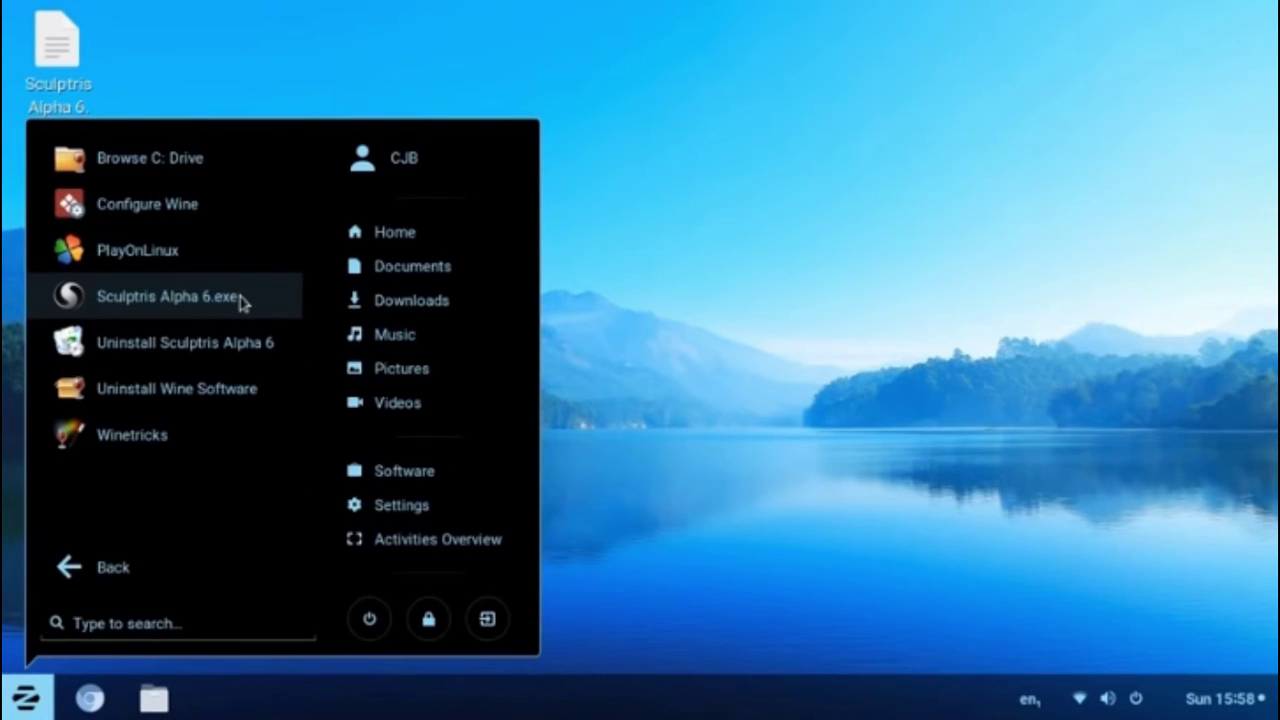
left_click(703, 310)
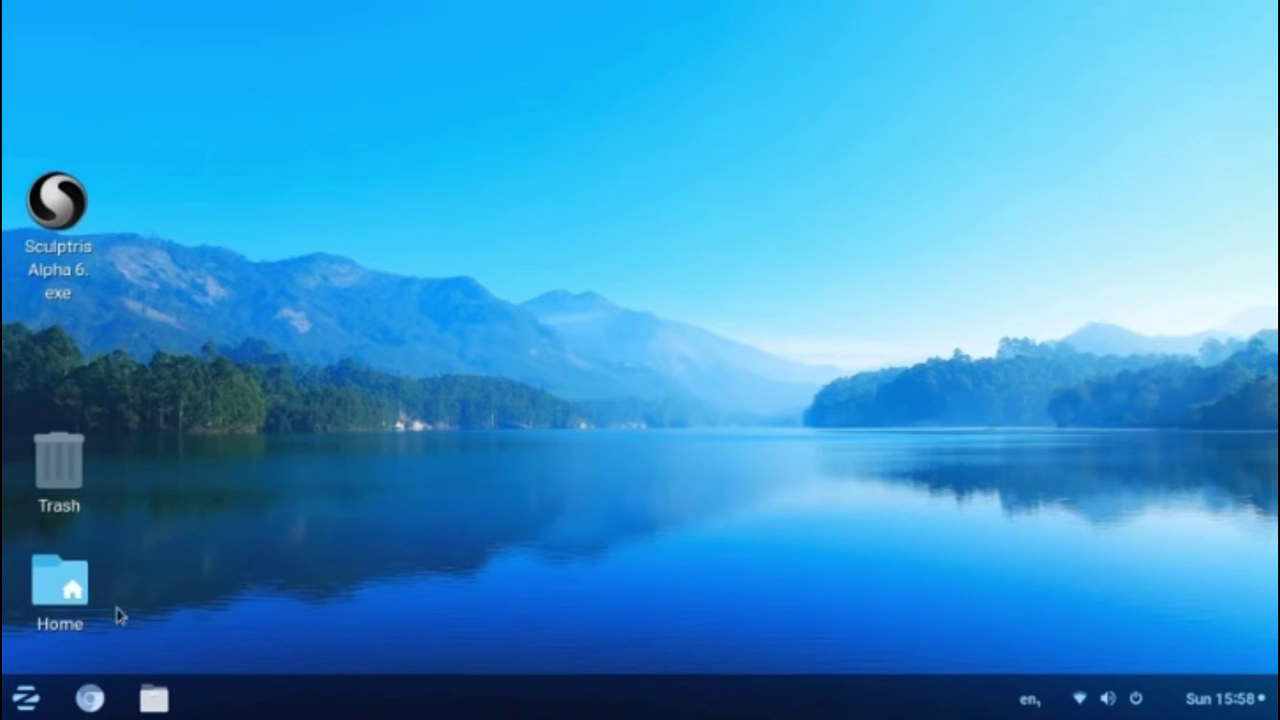
- Launch PlayOnLinux from the Wine application group and bring up its install menu
left_click(16, 712)
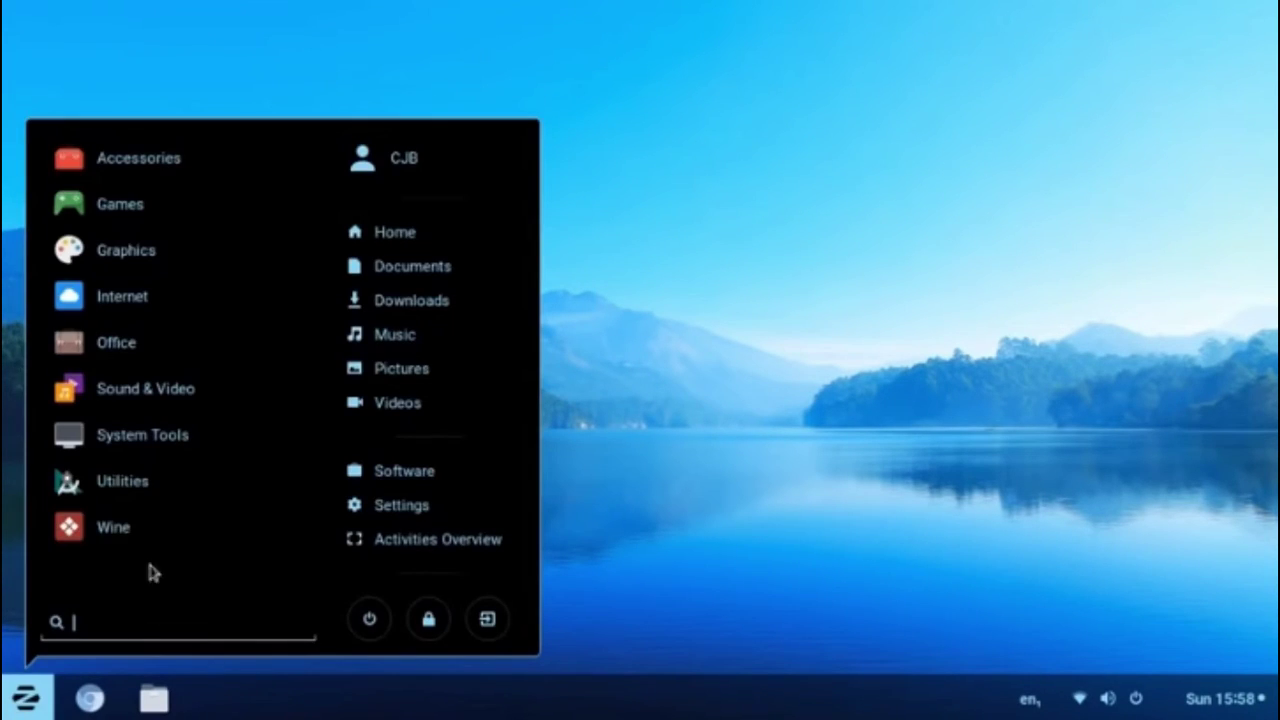
left_click(177, 530)
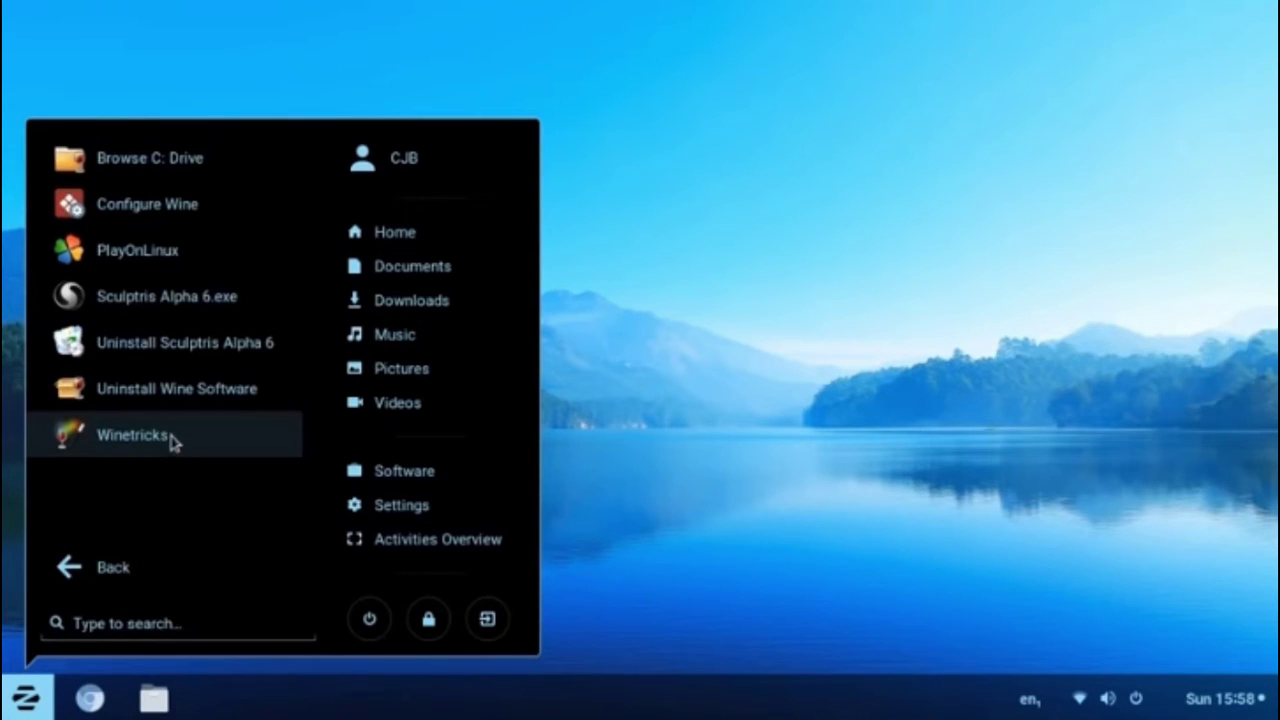
left_click(201, 258)
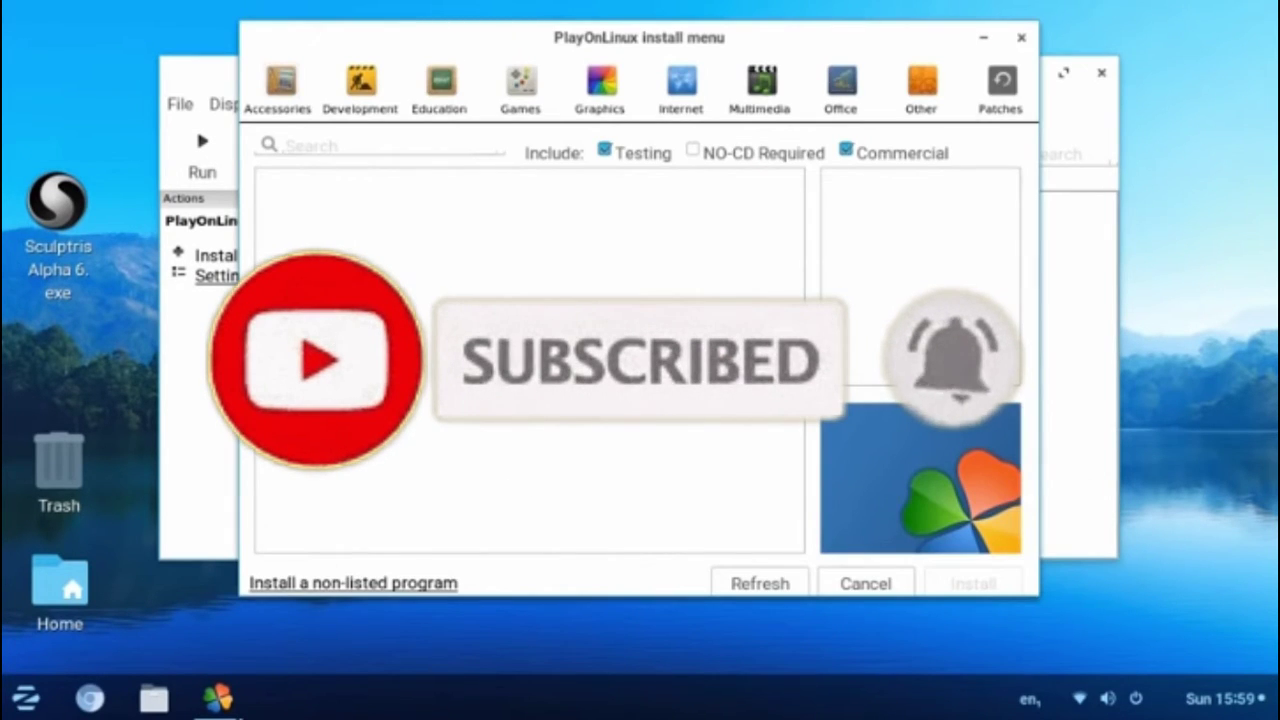
- Browse the Accessories, Development, Education and Games programs and view the details of Star Wars: Jedi Knight II : Jedi Outcast
left_click(275, 87)
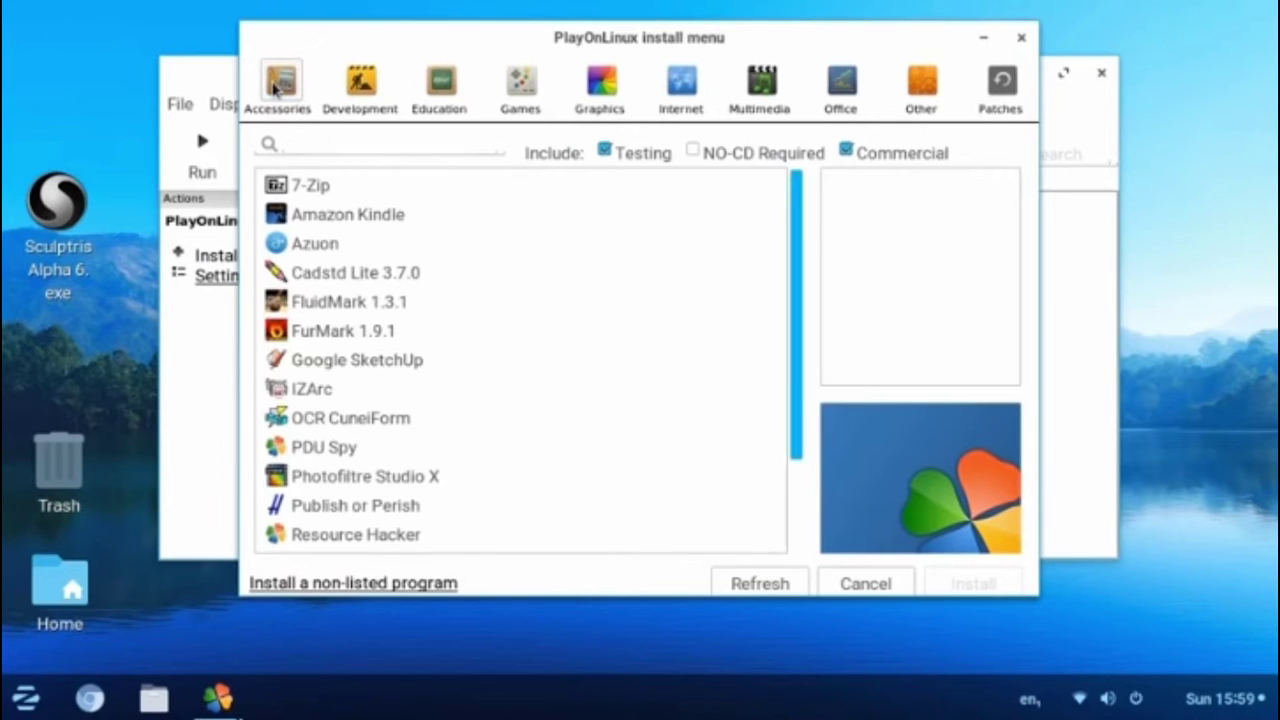
left_click(358, 88)
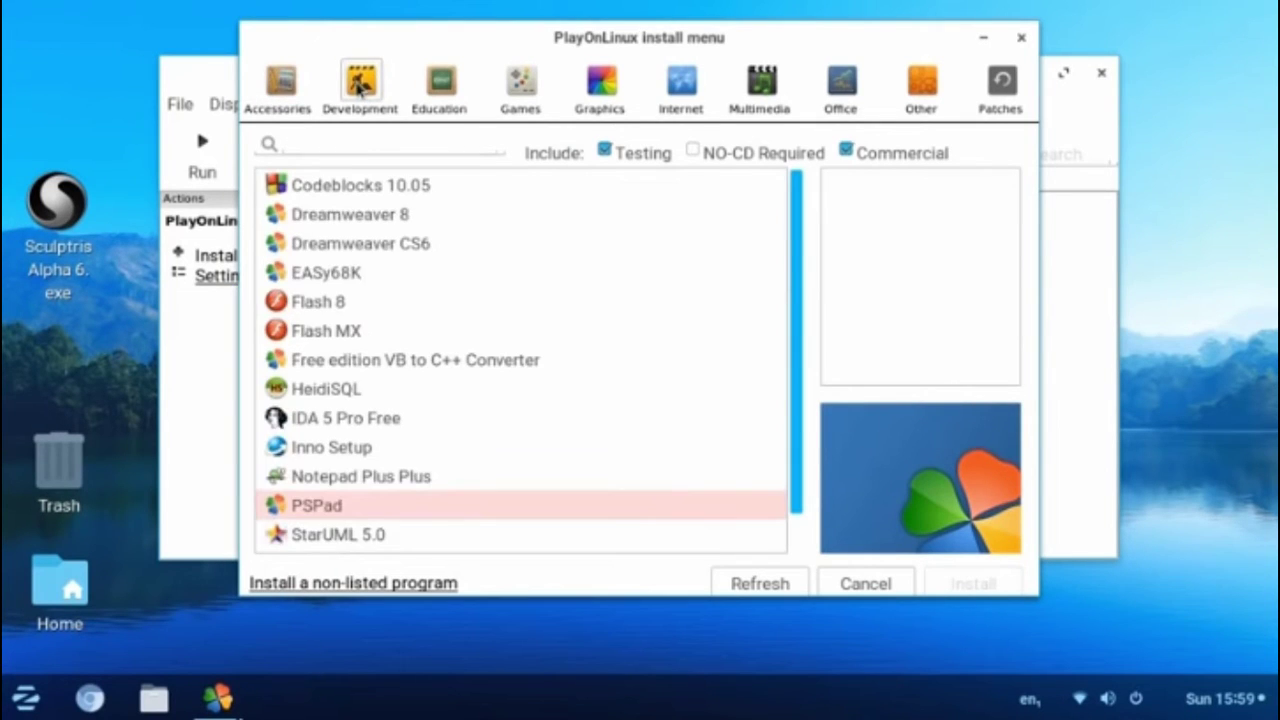
left_click(445, 88)
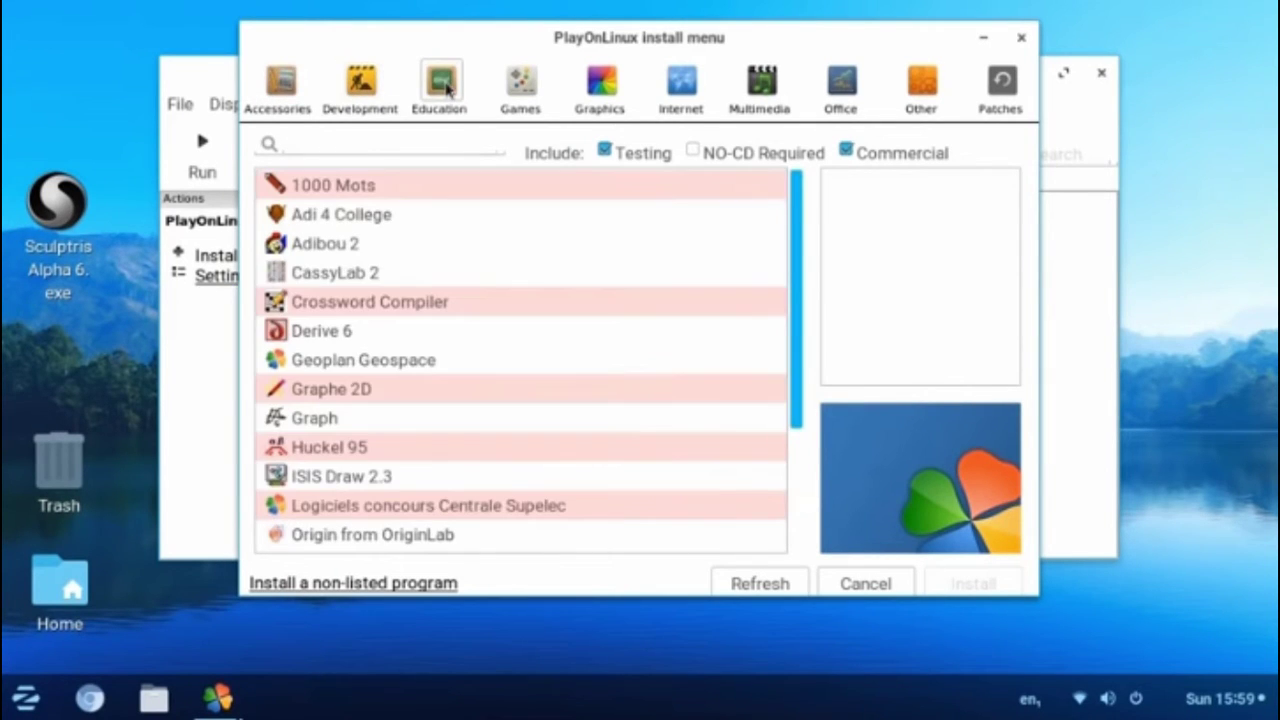
left_click(530, 88)
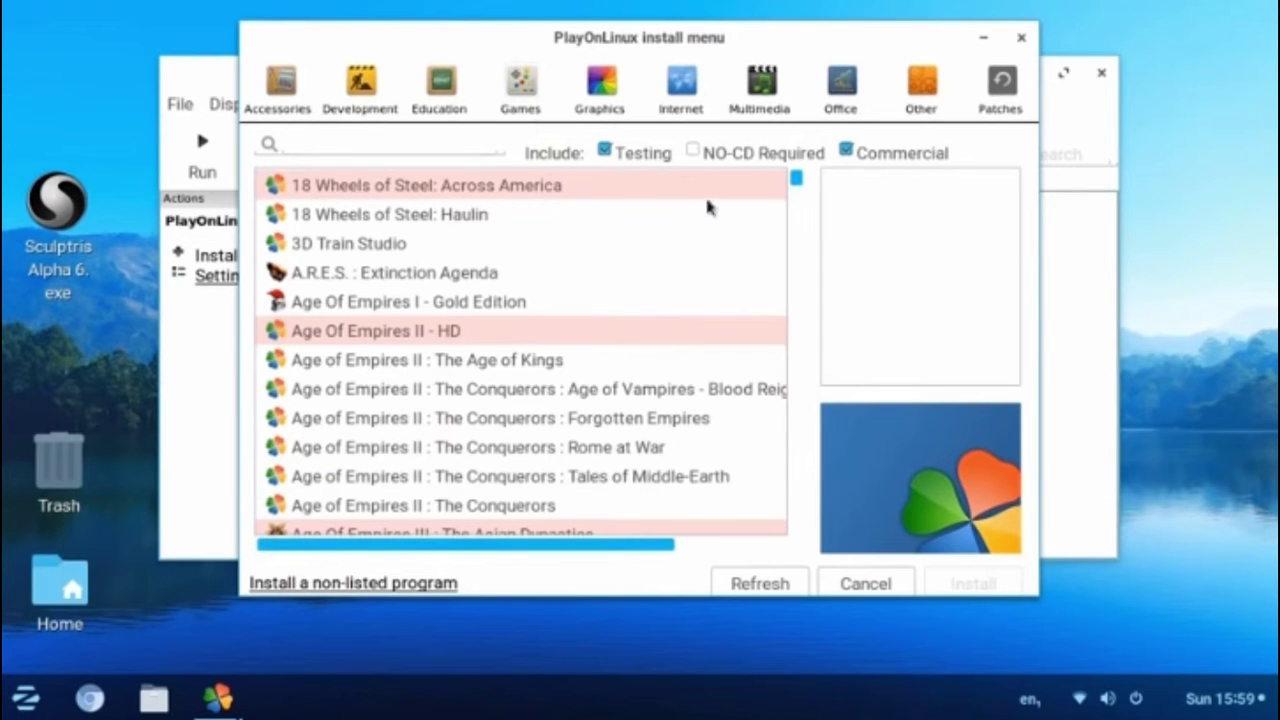
left_click_drag(797, 185, 852, 482)
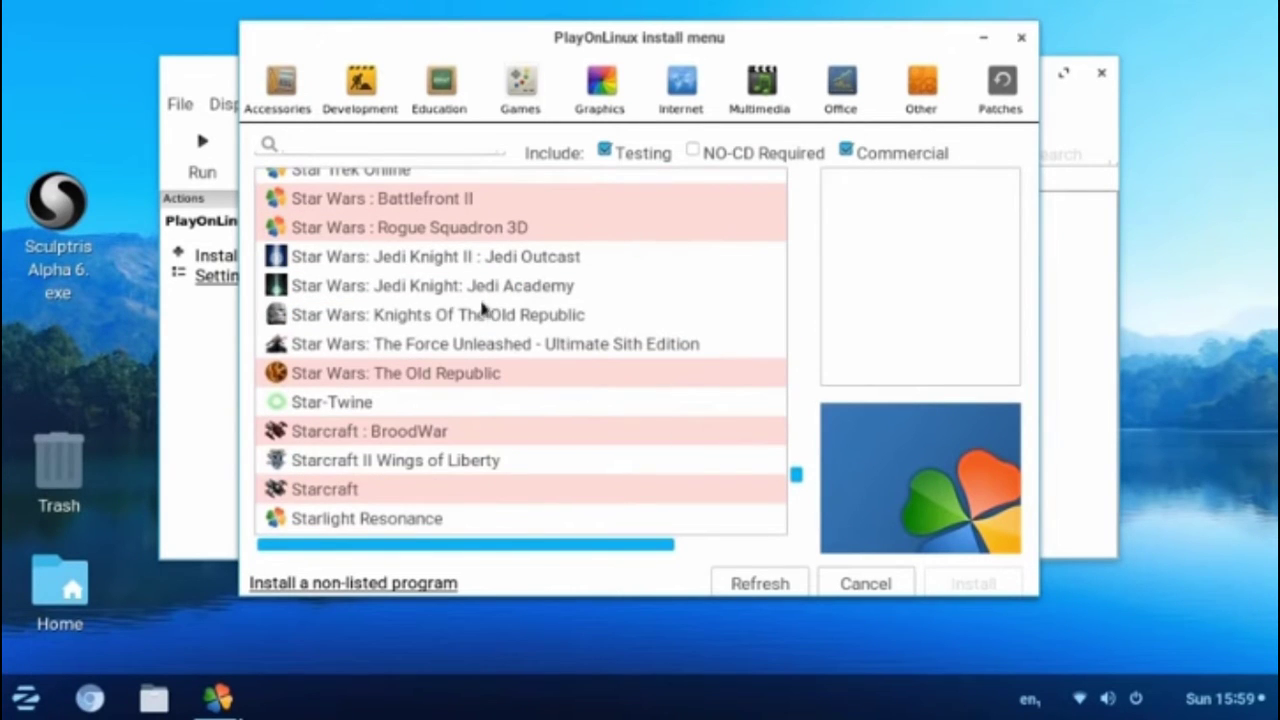
left_click(447, 258)
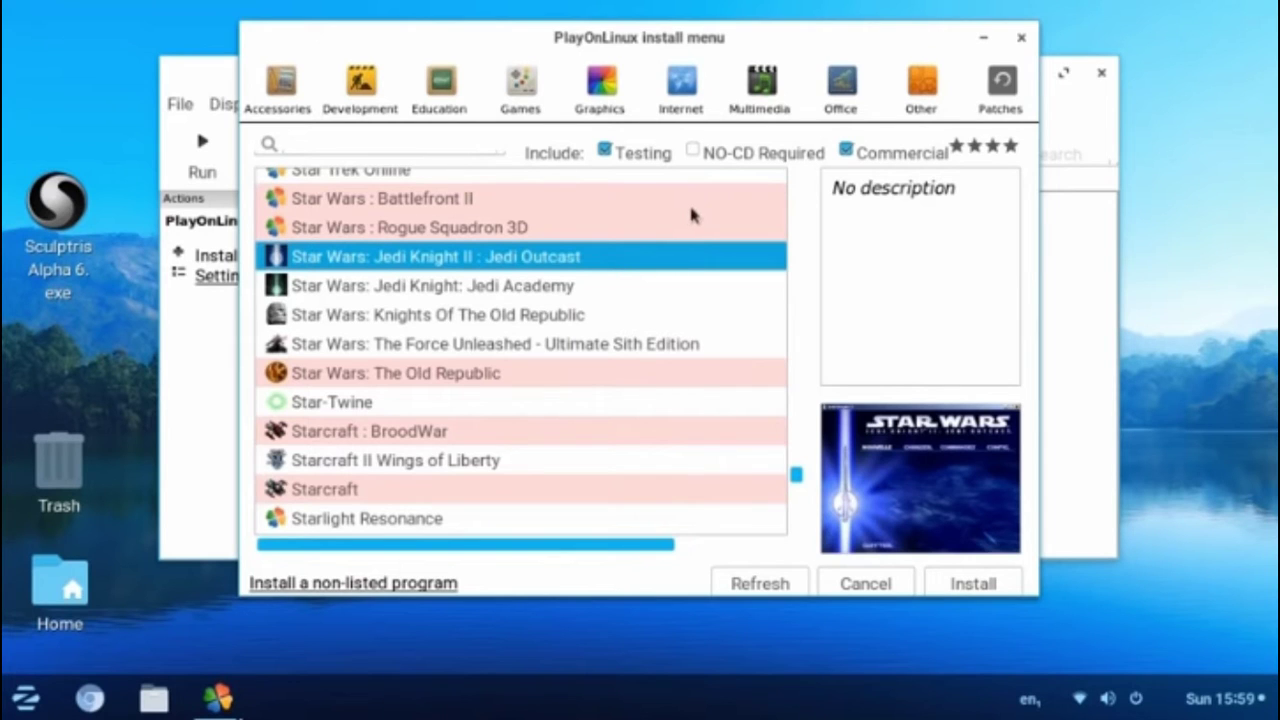
- Browse the Graphics, Internet, Multimedia and Office programs, checking the description of Adobe Photoshop CS6
left_click(601, 88)
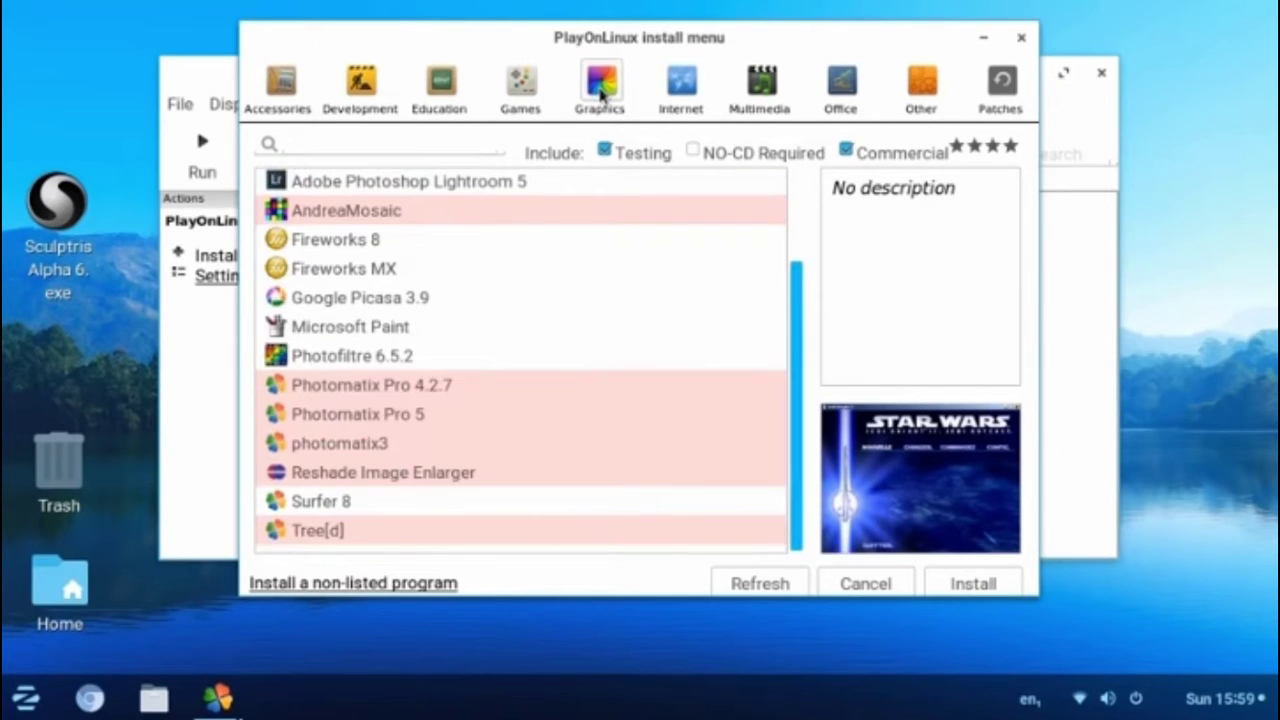
left_click_drag(797, 308, 768, 200)
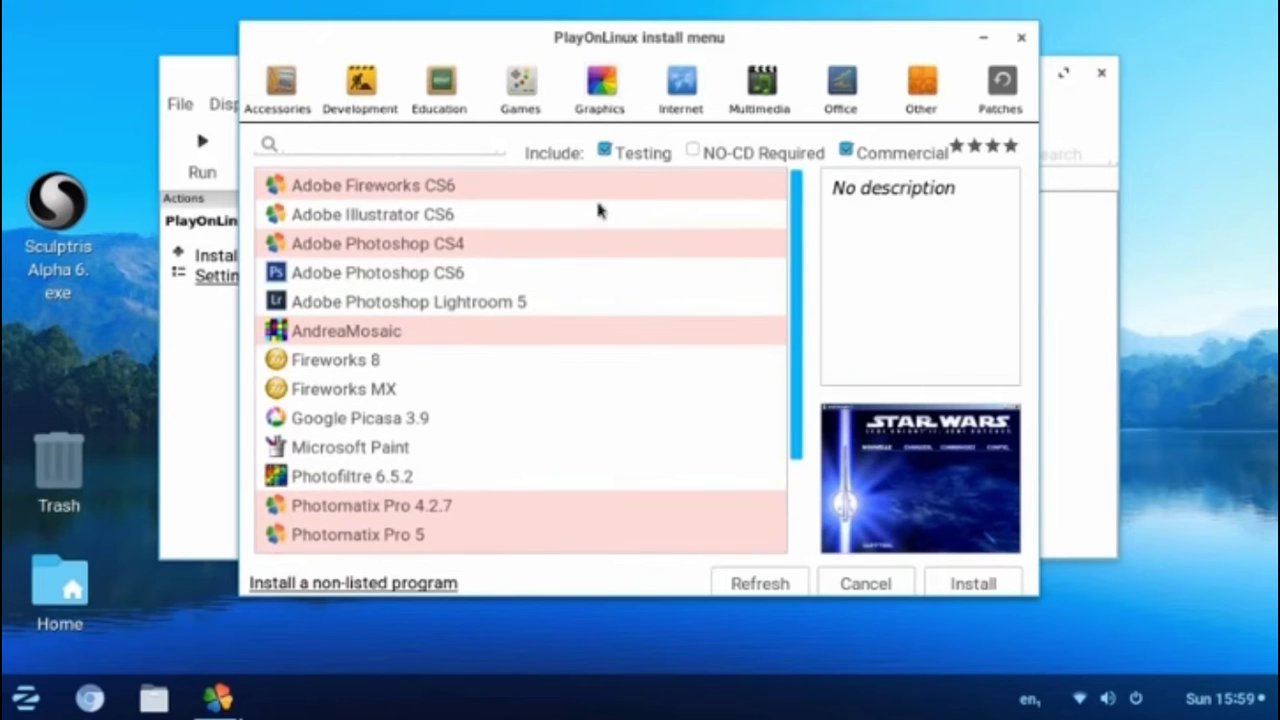
left_click(467, 274)
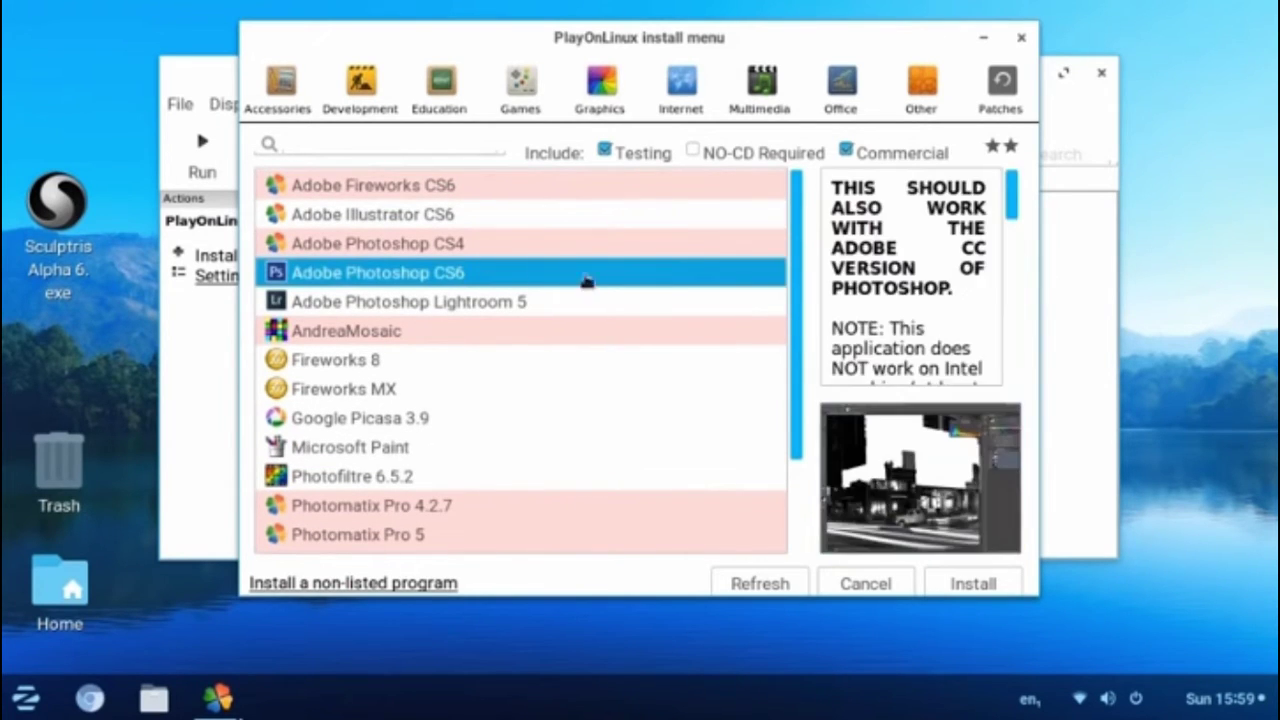
left_click(679, 86)
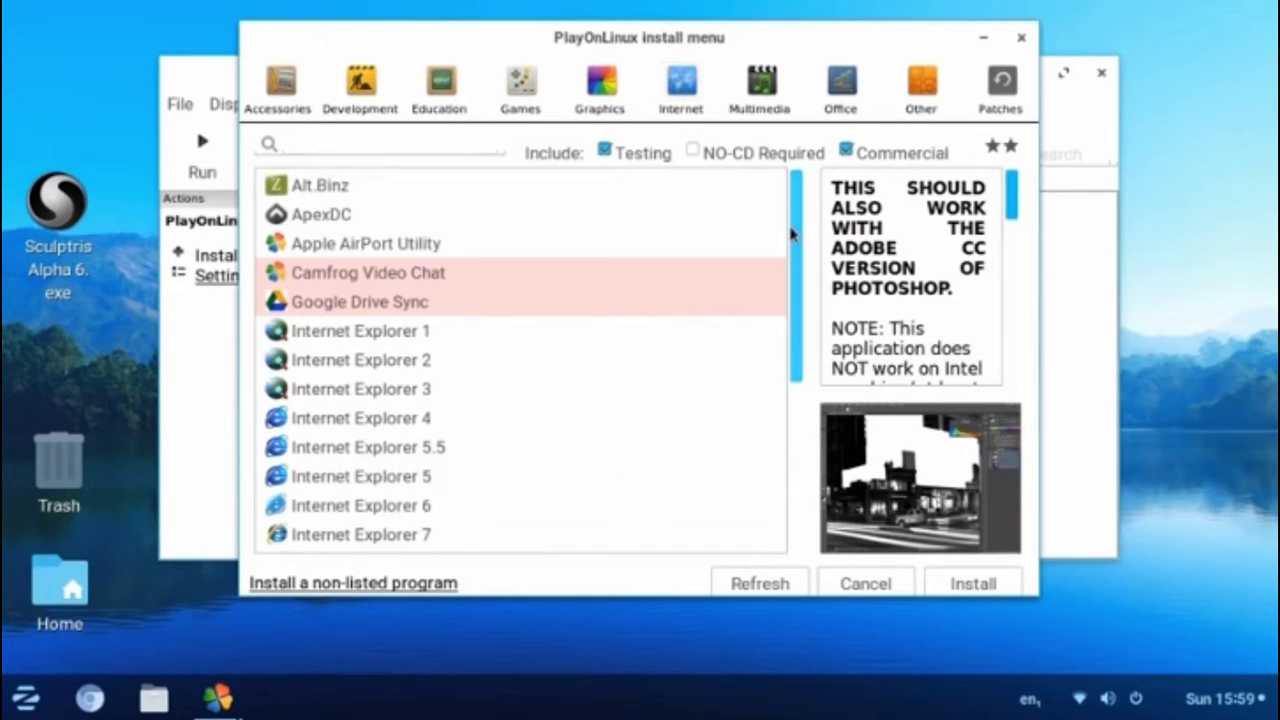
left_click_drag(797, 237, 803, 347)
left_click(765, 92)
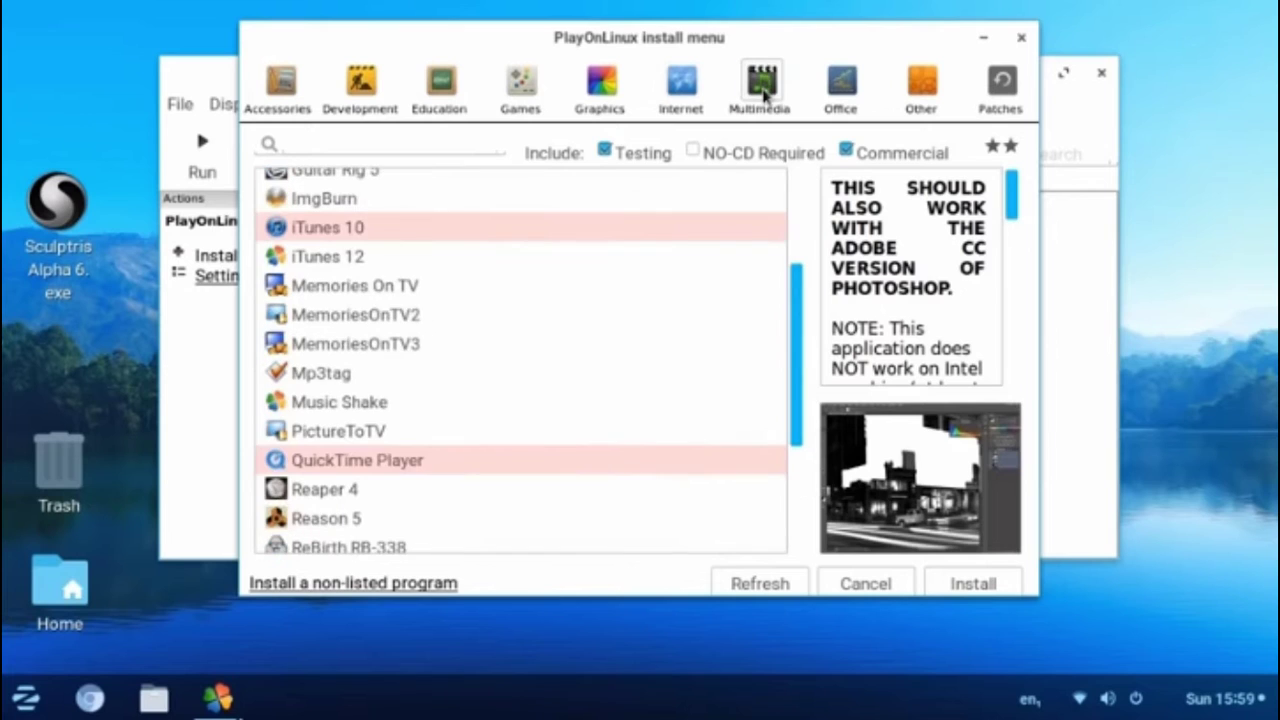
left_click(840, 84)
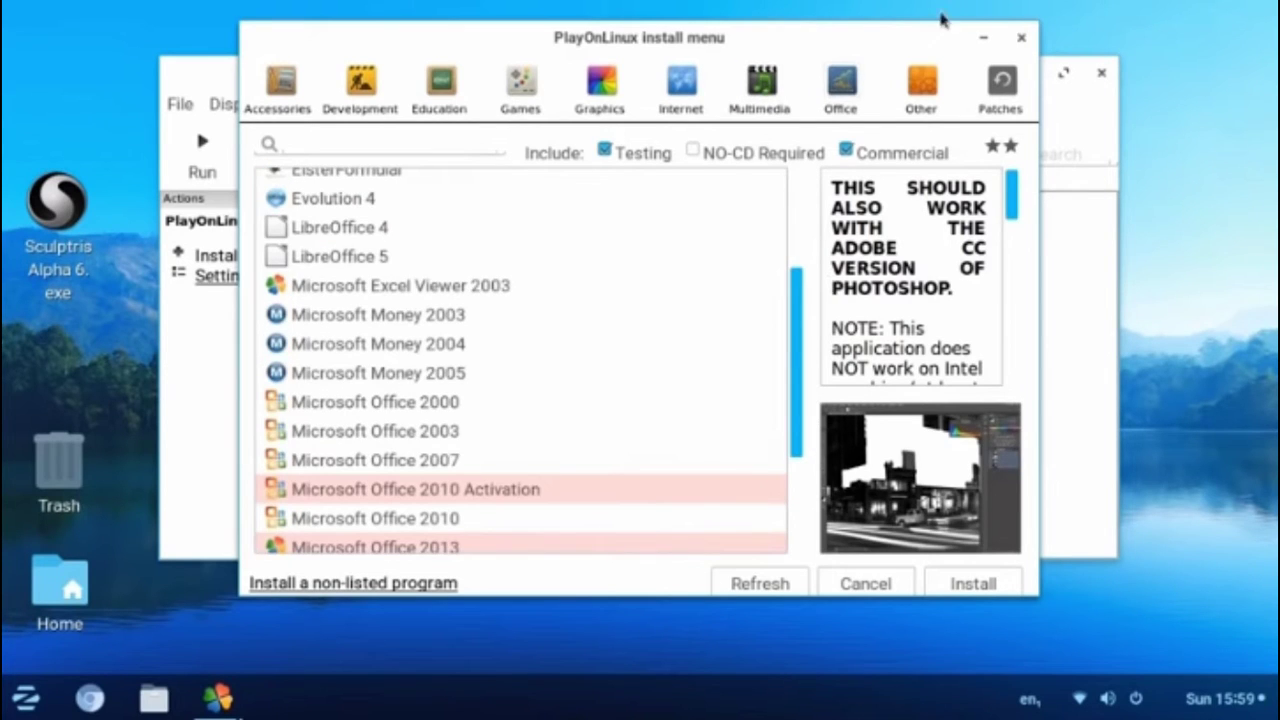
- Start installing Google SketchUp from the Accessories category, choosing to download the program as the installation method
left_click(282, 88)
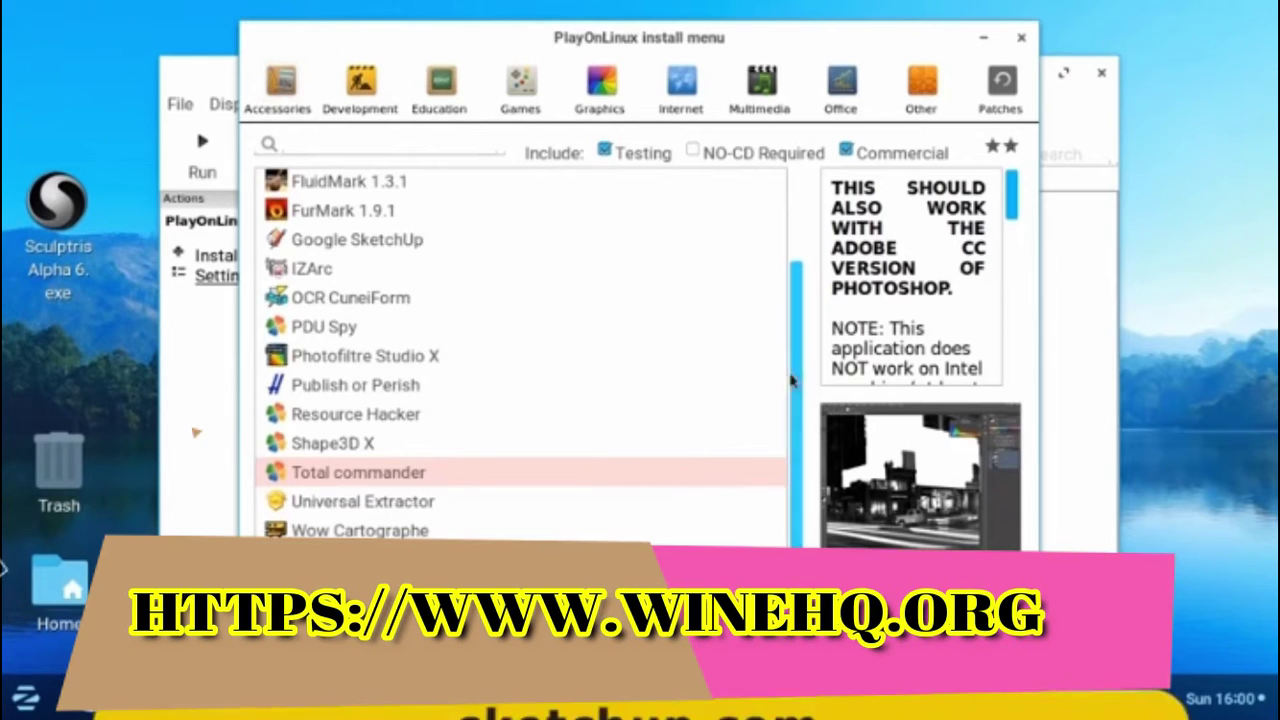
left_click(408, 242)
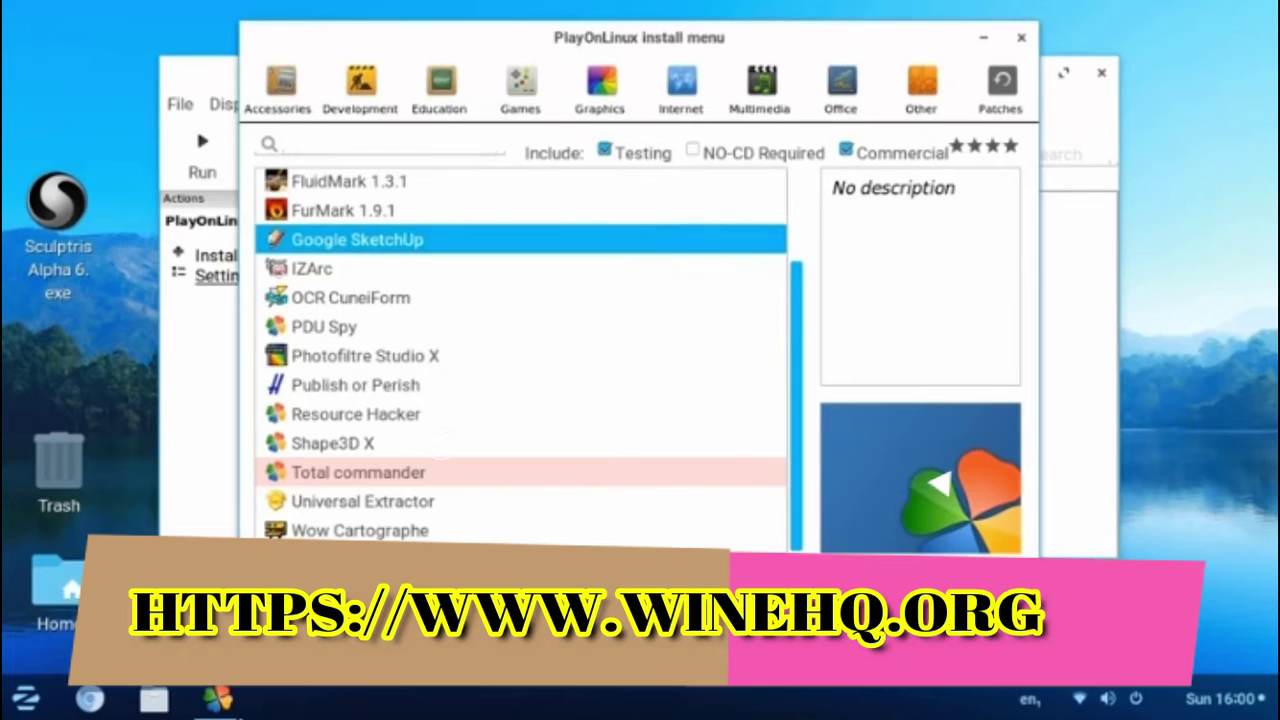
key("alt+F4")
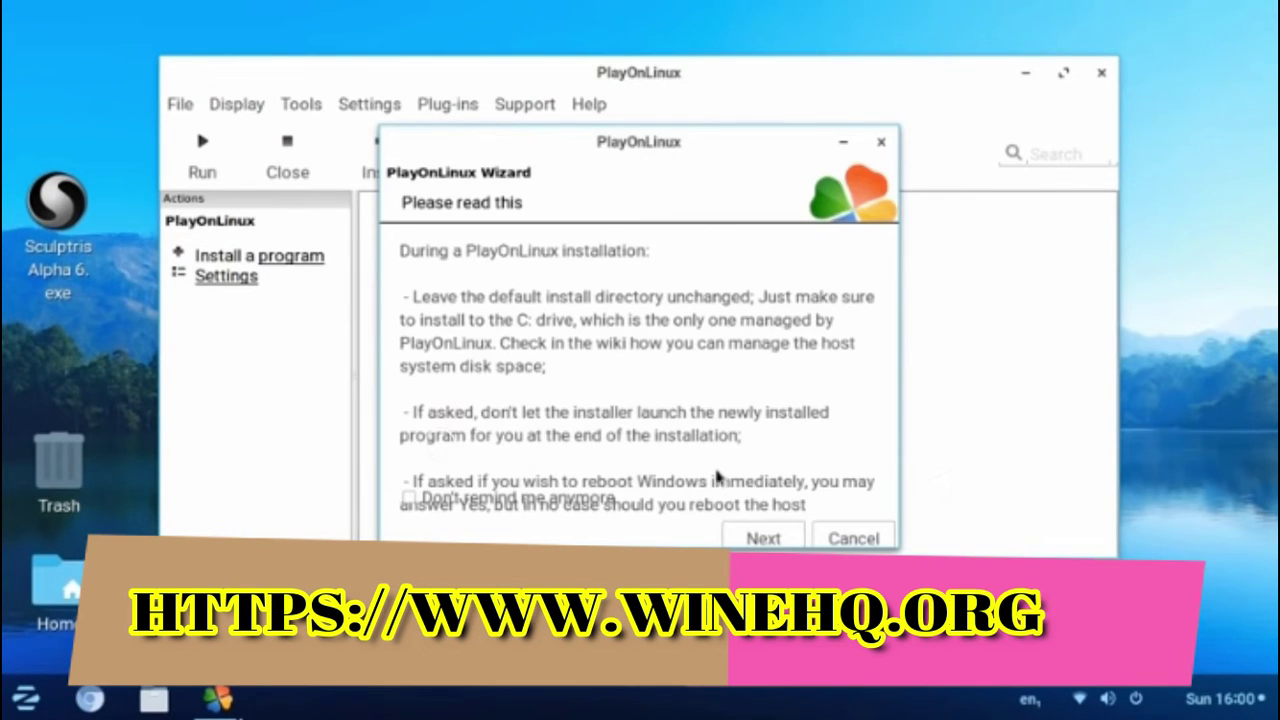
left_click(752, 535)
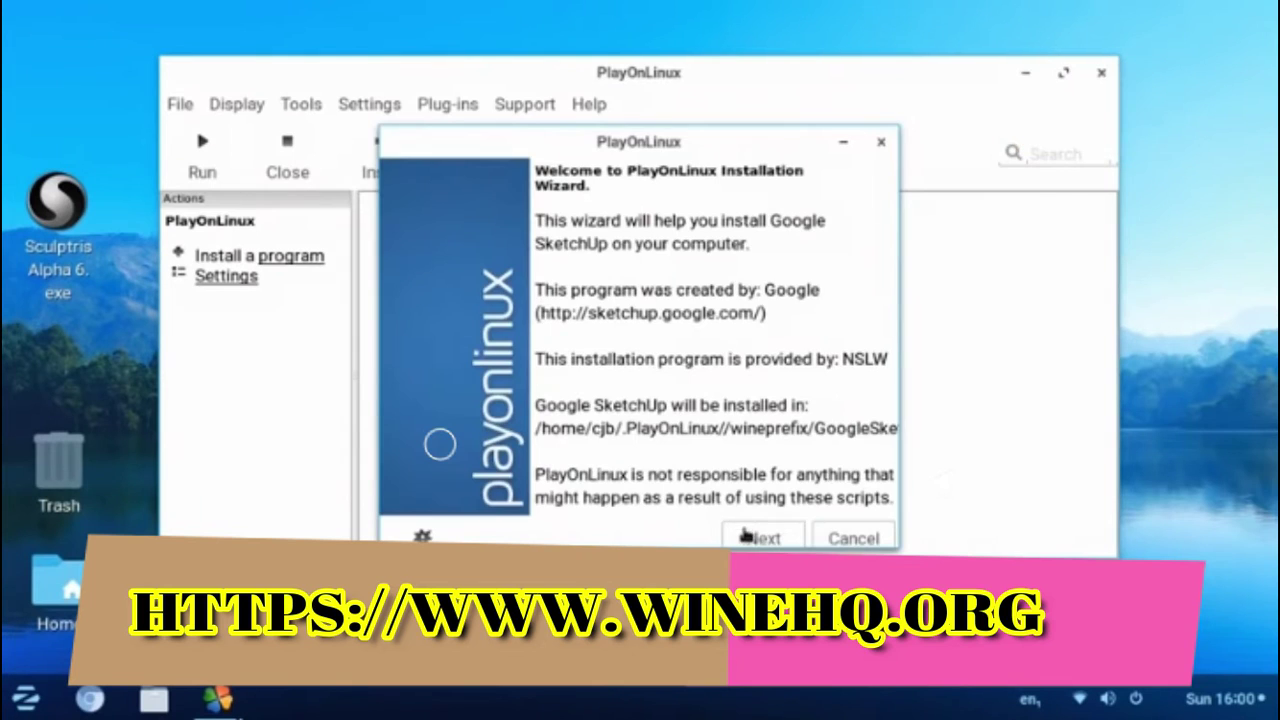
left_click(763, 539)
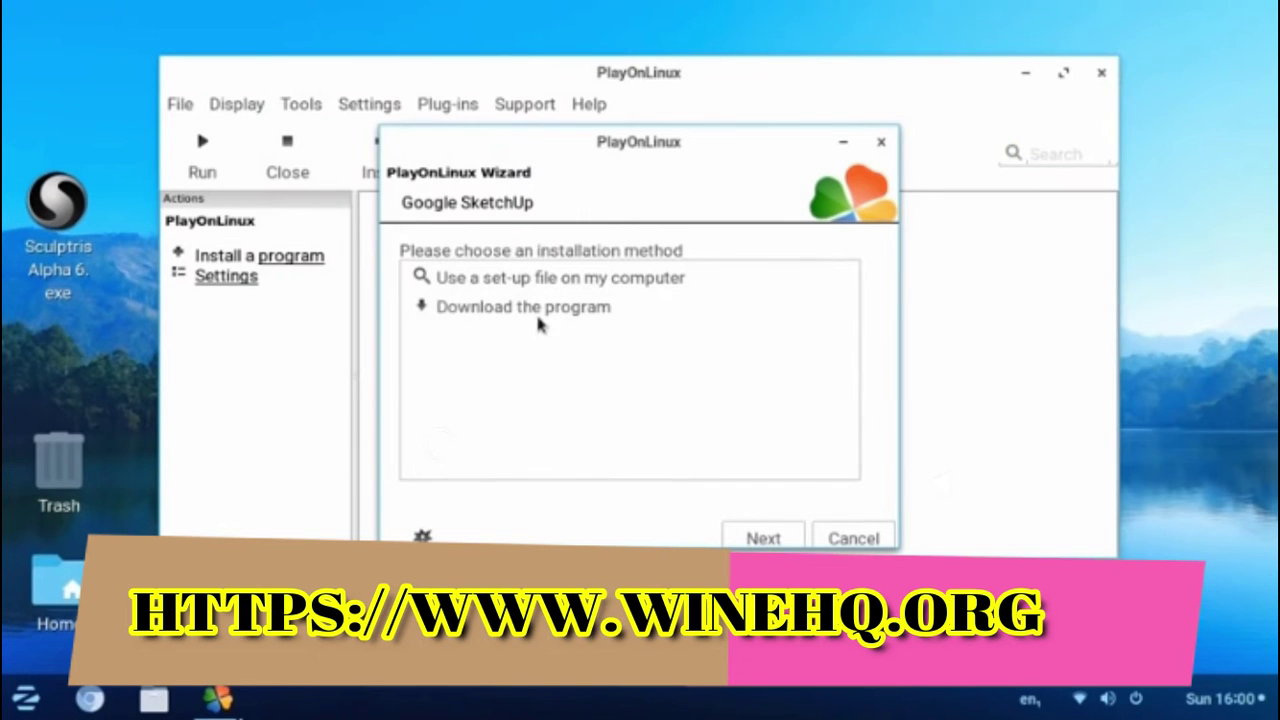
left_click(537, 307)
left_click(757, 532)
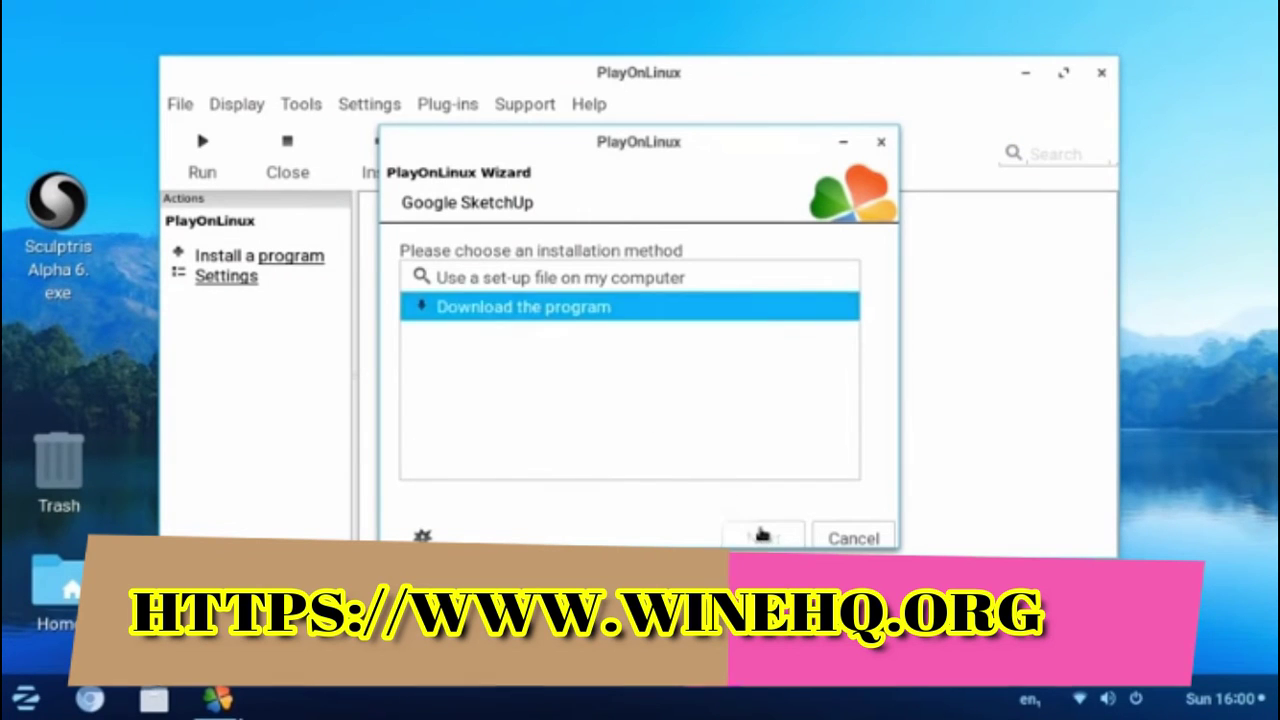
left_click(763, 538)
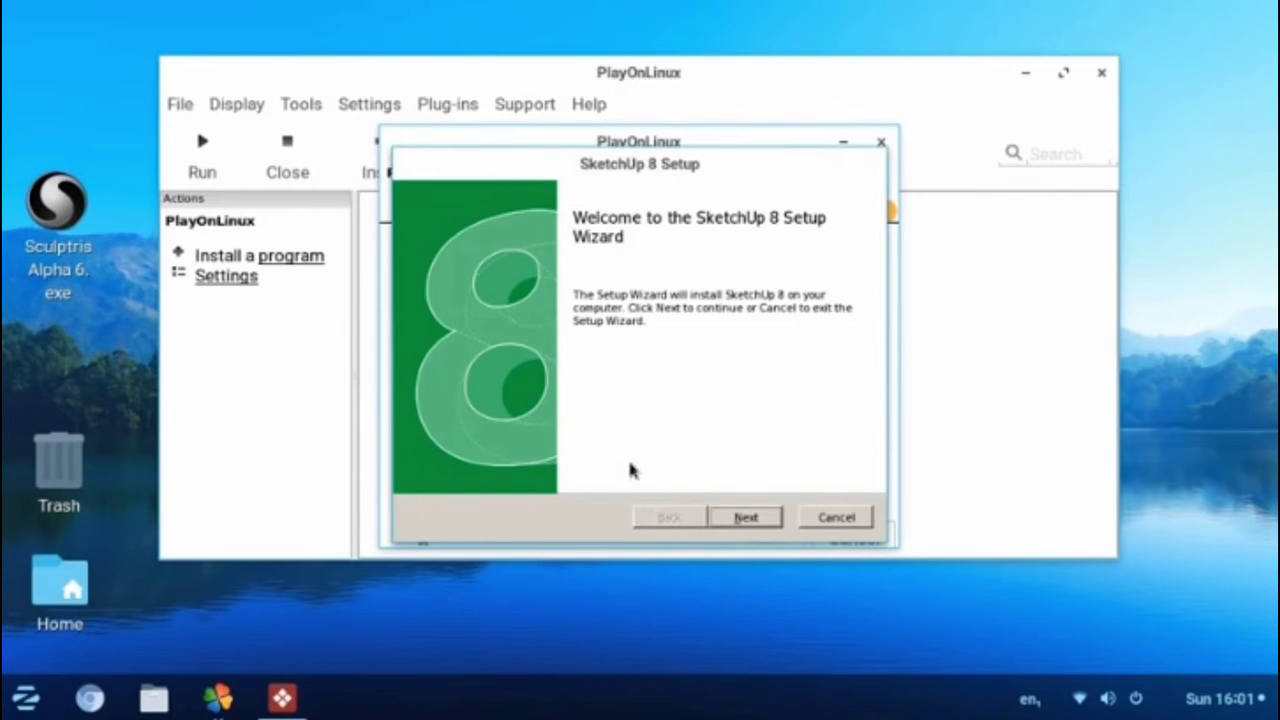
- Complete the SketchUp 8 setup, accepting the license agreement and keeping the default folder C:\Program Files\Google\Google SketchUp 8\
left_click(743, 518)
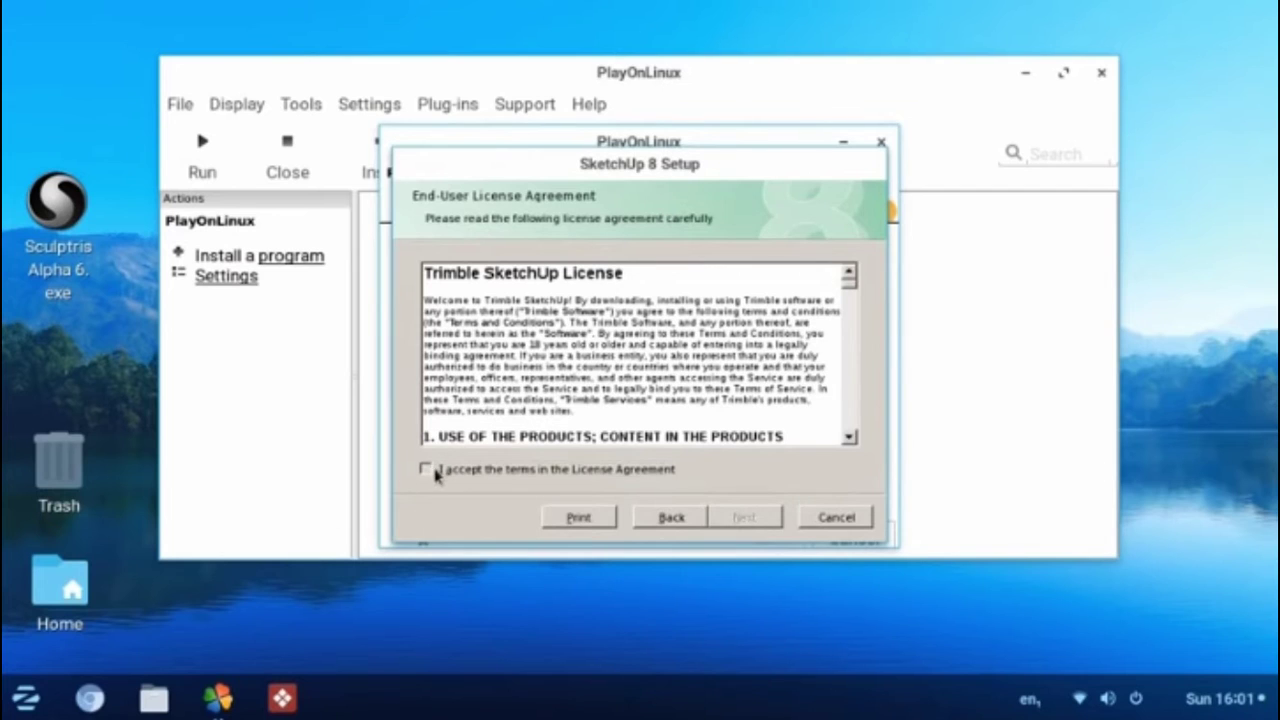
left_click(428, 469)
left_click(744, 517)
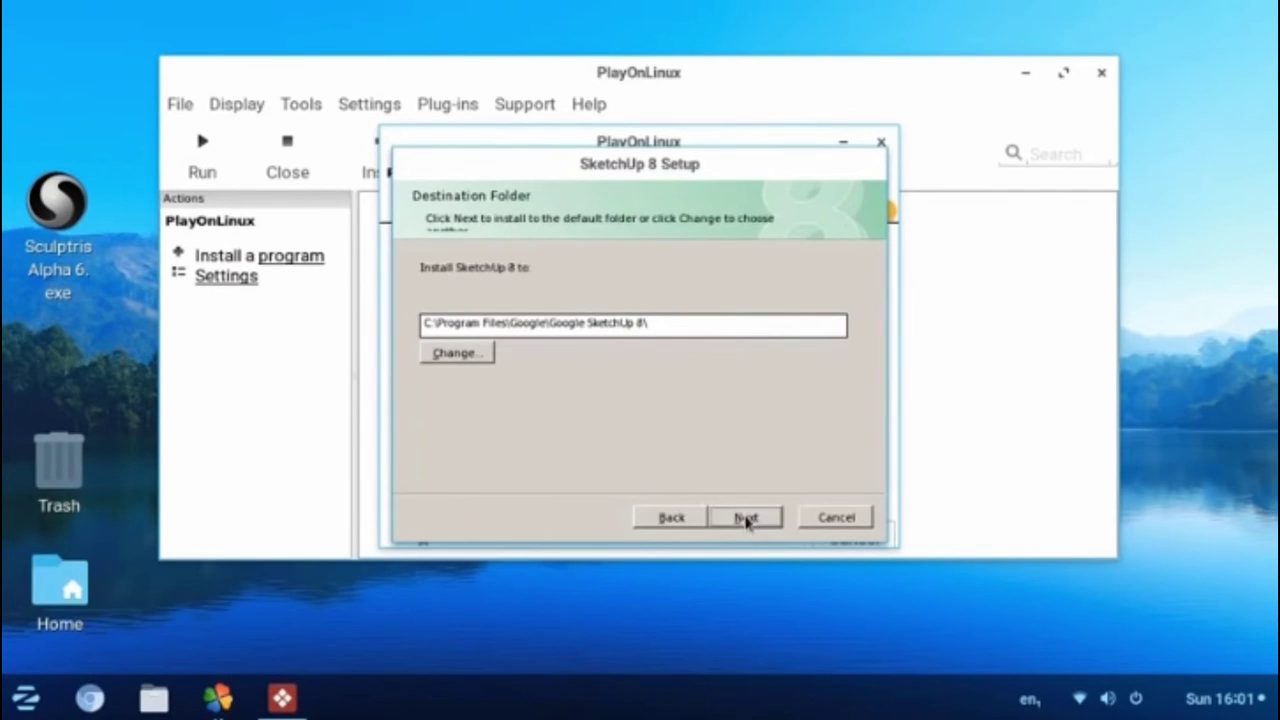
left_click(746, 519)
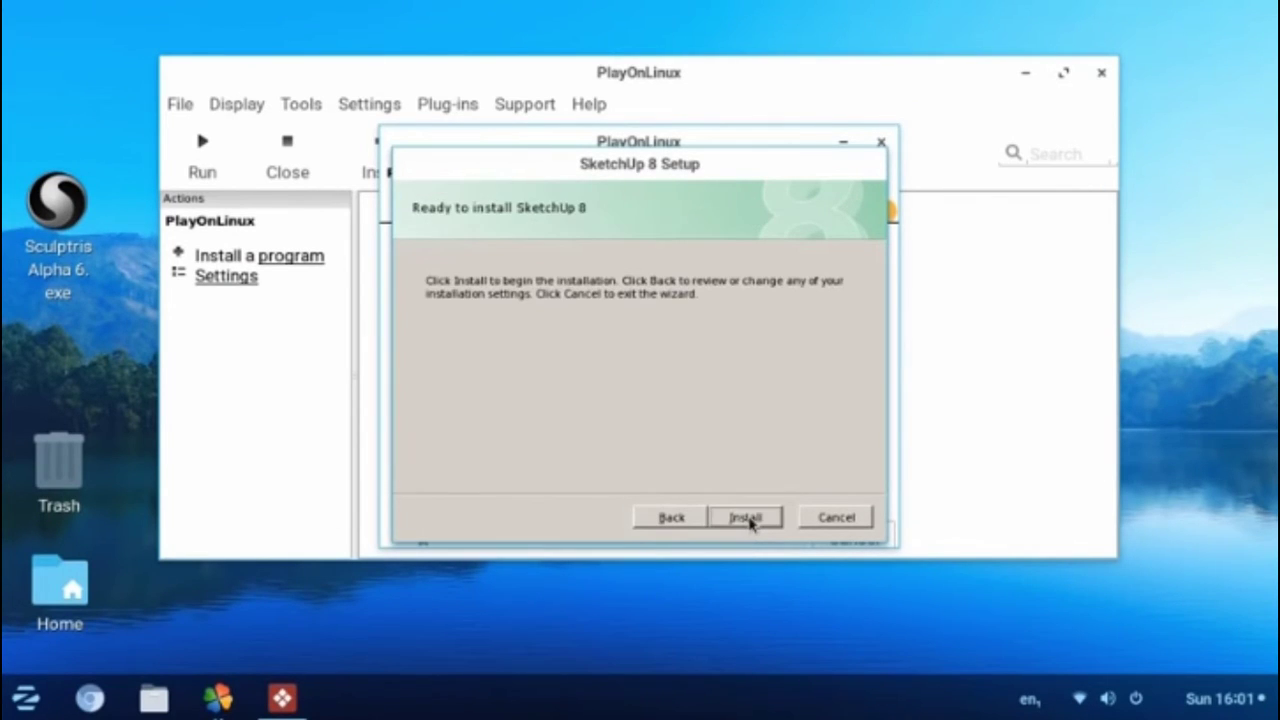
left_click(748, 519)
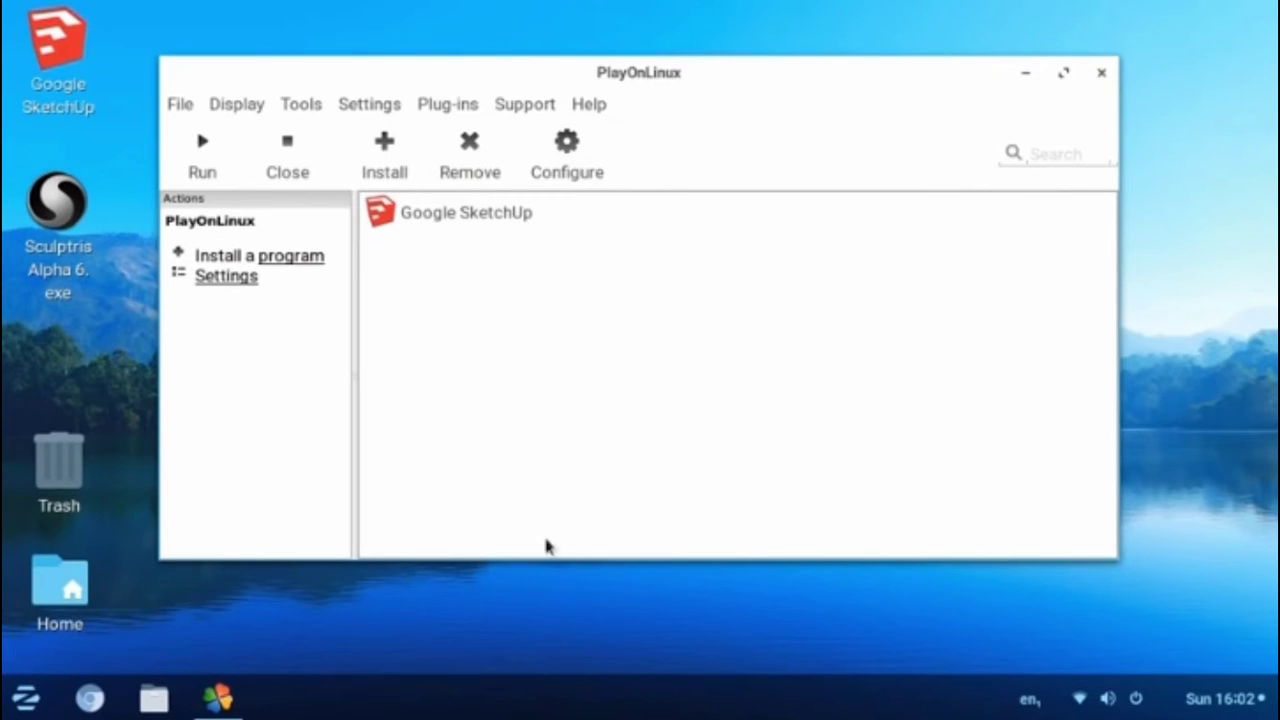
- Launch Google SketchUp from the desktop and start modeling with the Simple Template - Feet and Inches
double_click(74, 64)
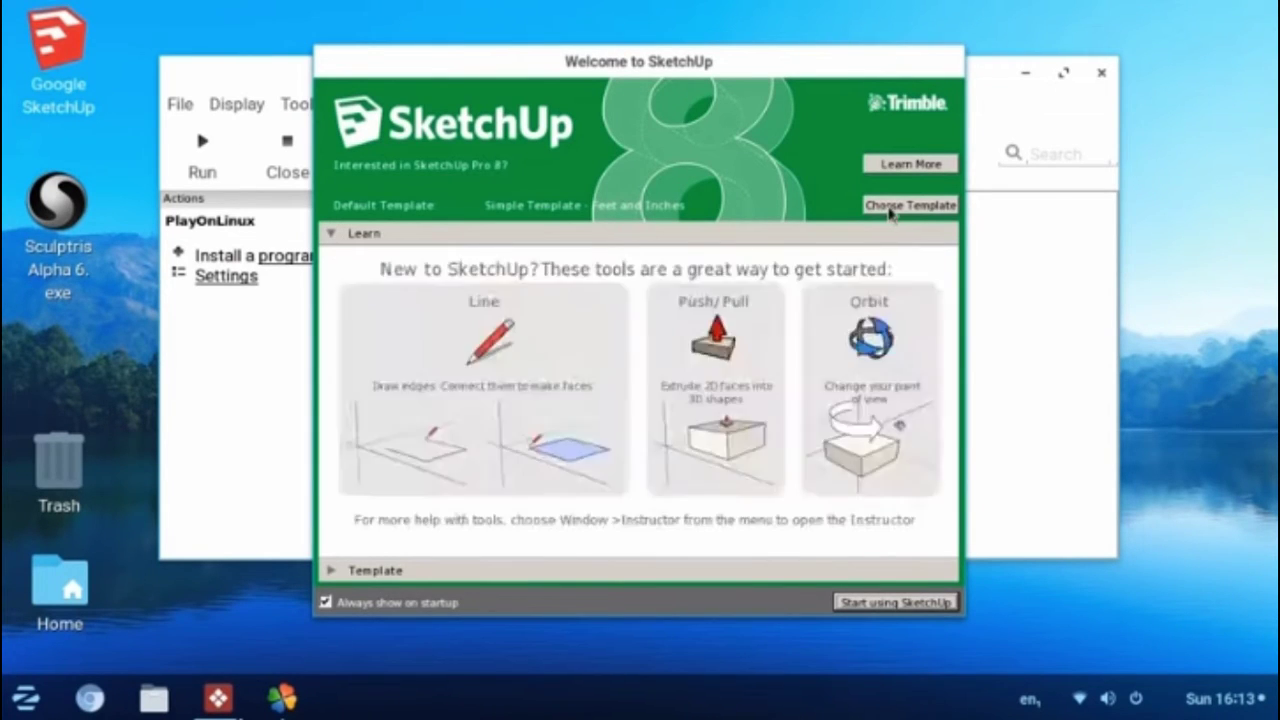
left_click(888, 208)
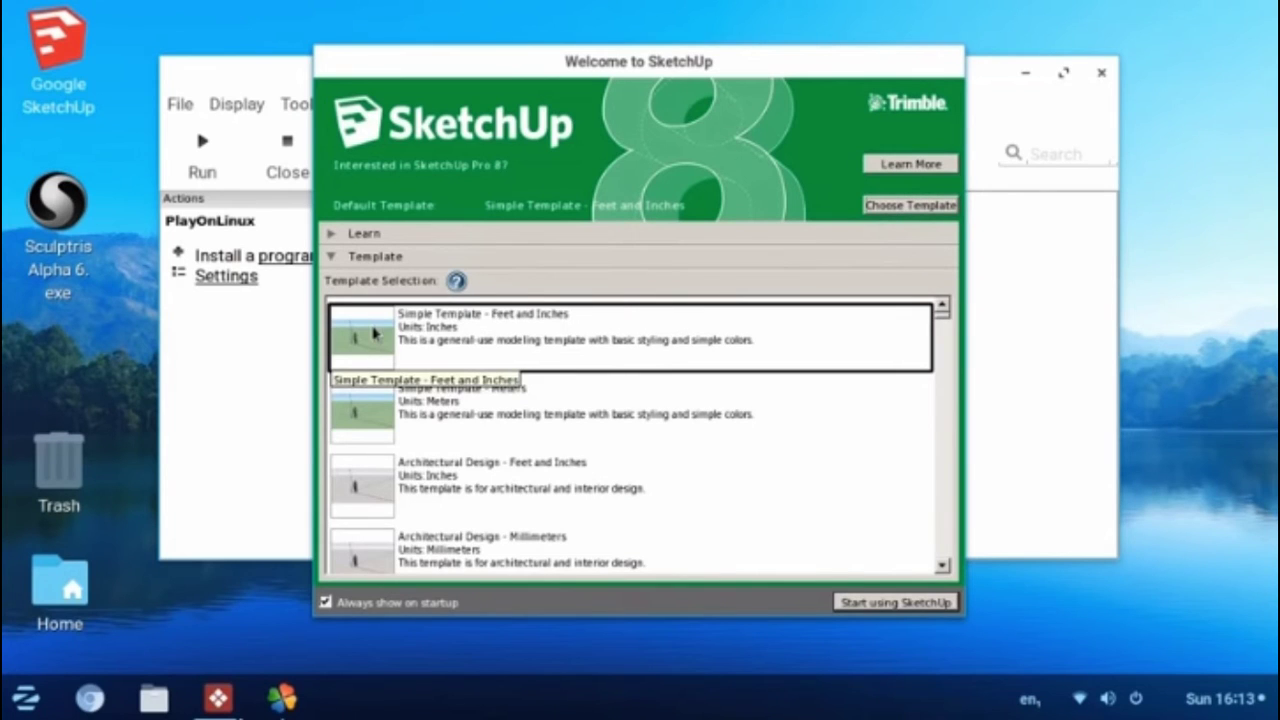
left_click(864, 603)
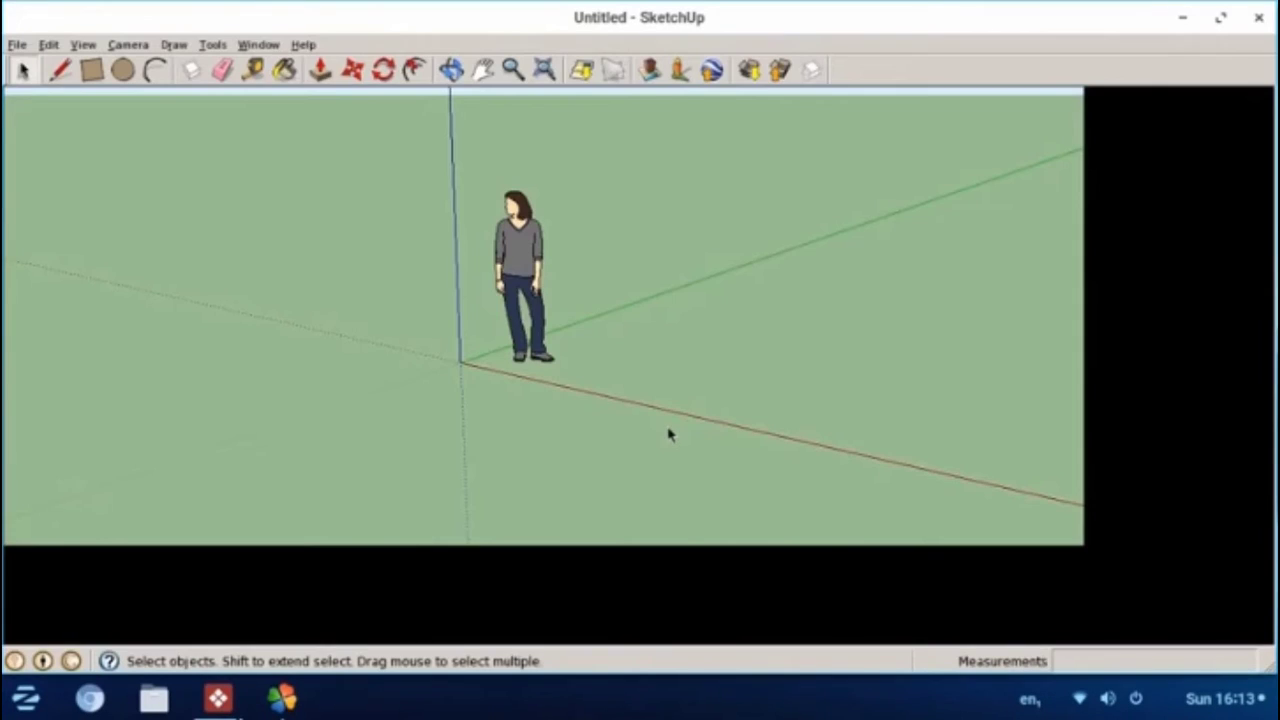
- Draw a ground rectangle about 37' 6" by 40' 2" and an adjoining one in front about 31' 9" by 15' 9"
left_click(91, 69)
left_click(174, 329)
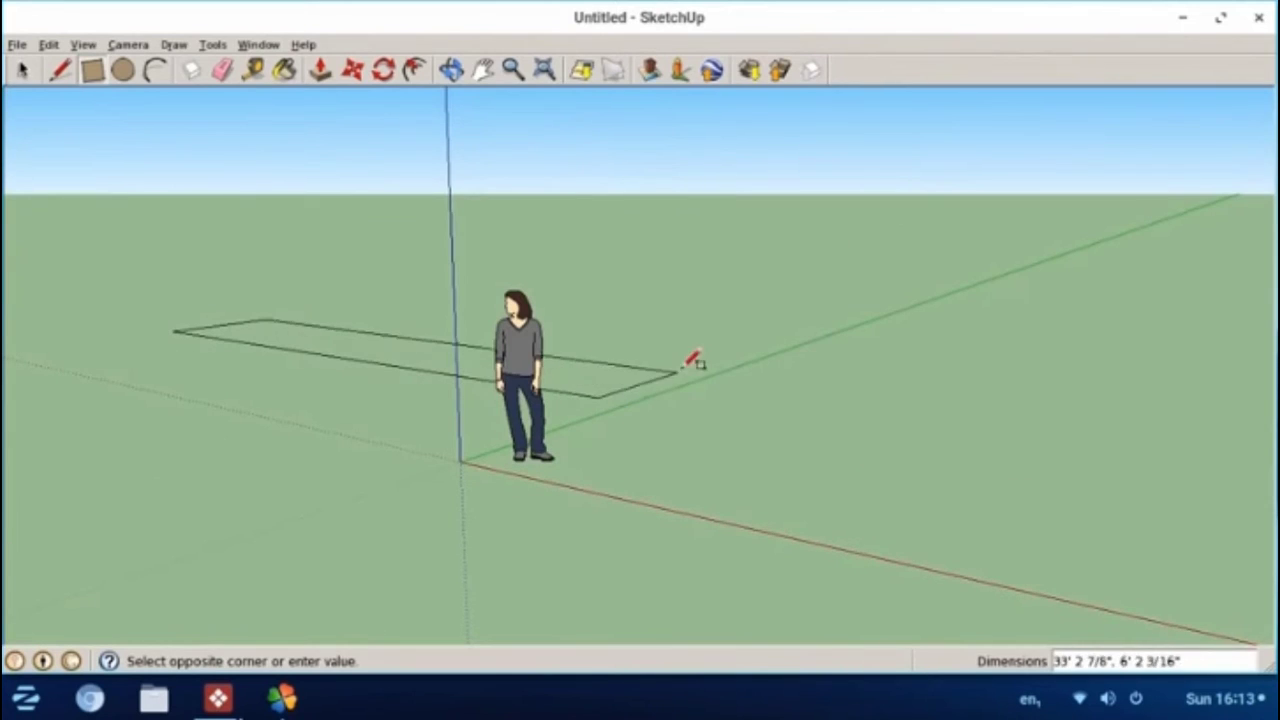
left_click(955, 305)
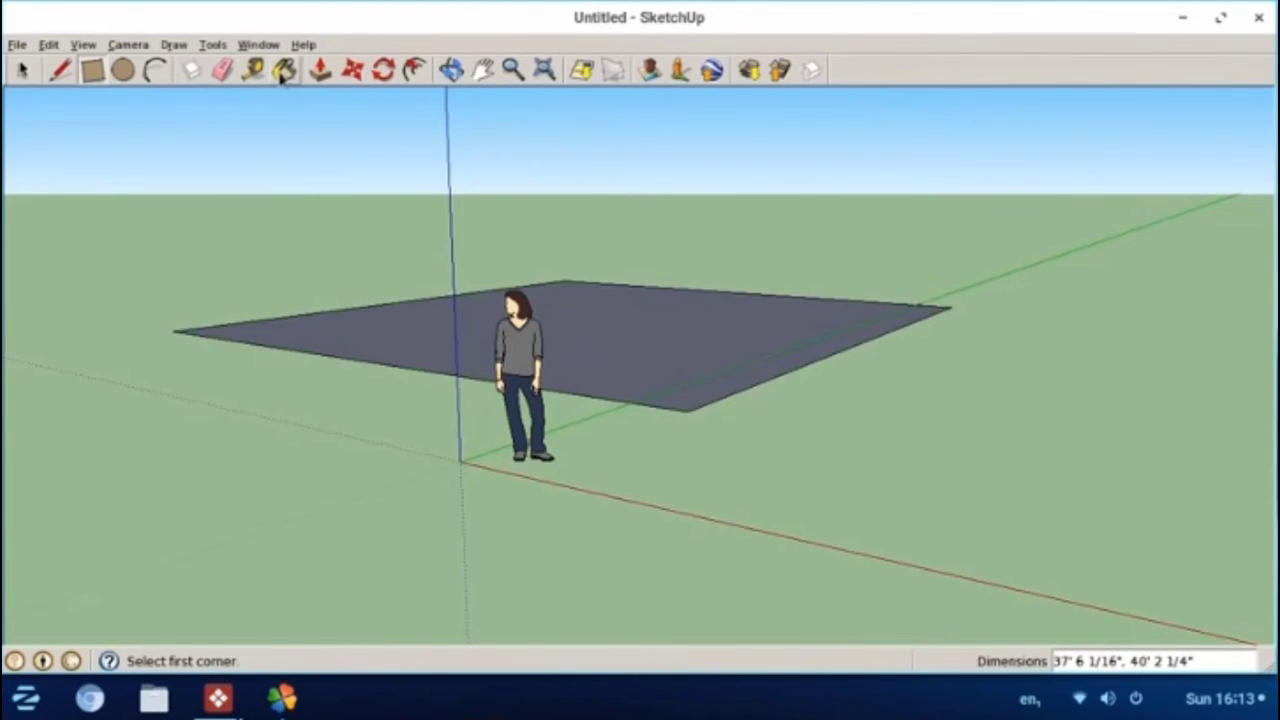
left_click(285, 348)
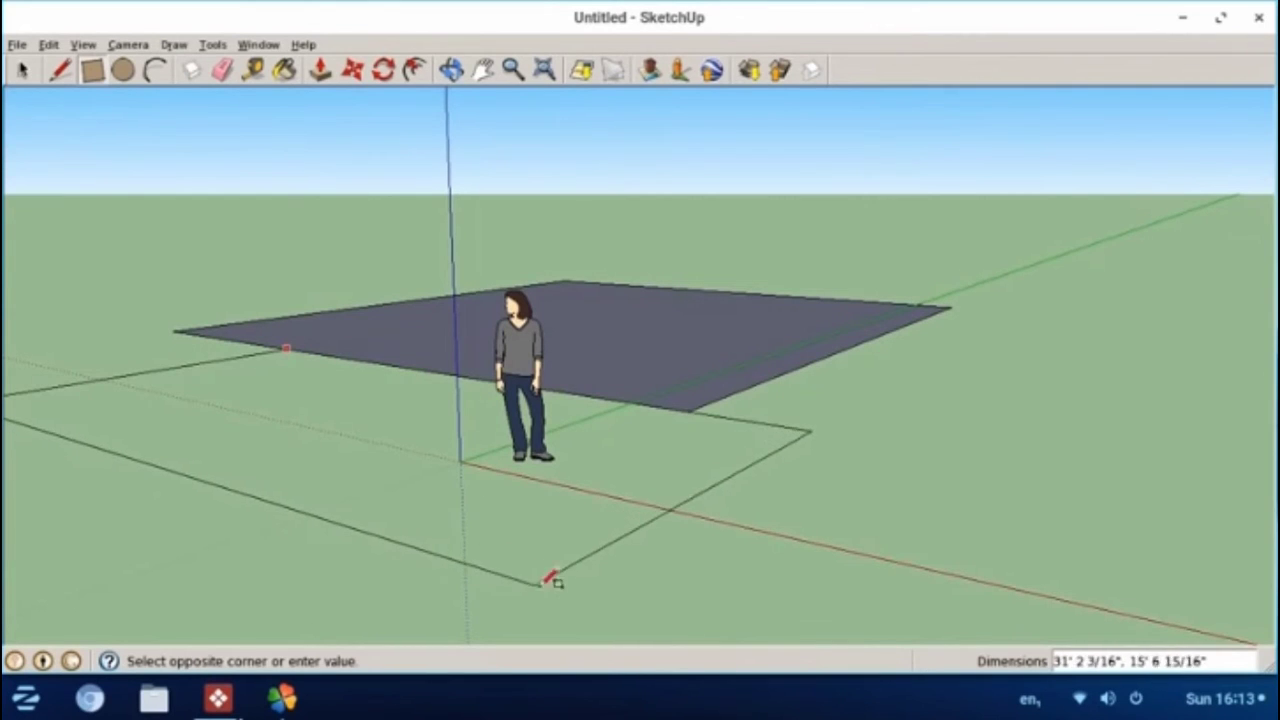
left_click(548, 591)
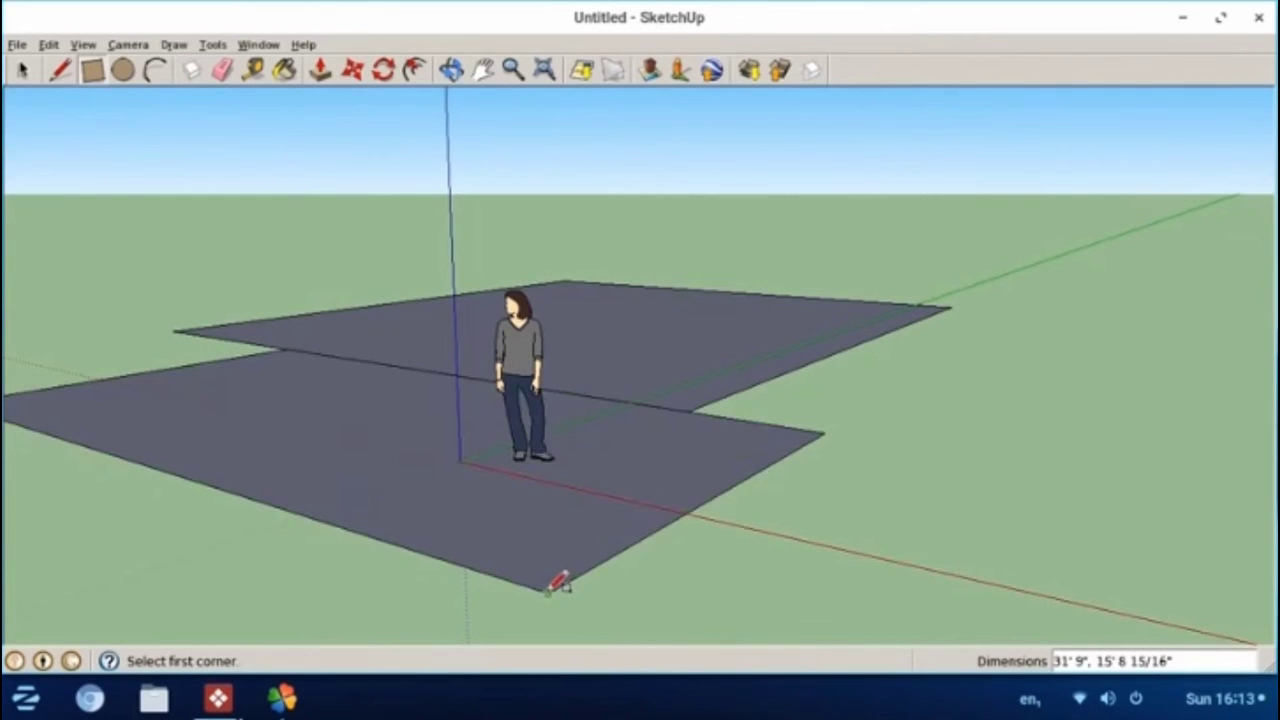
- Raise both rectangles into boxes with Push/Pull, making the front one about 6' 10" high and the rear one taller
left_click(320, 72)
left_click_drag(591, 335, 593, 148)
left_click(395, 465)
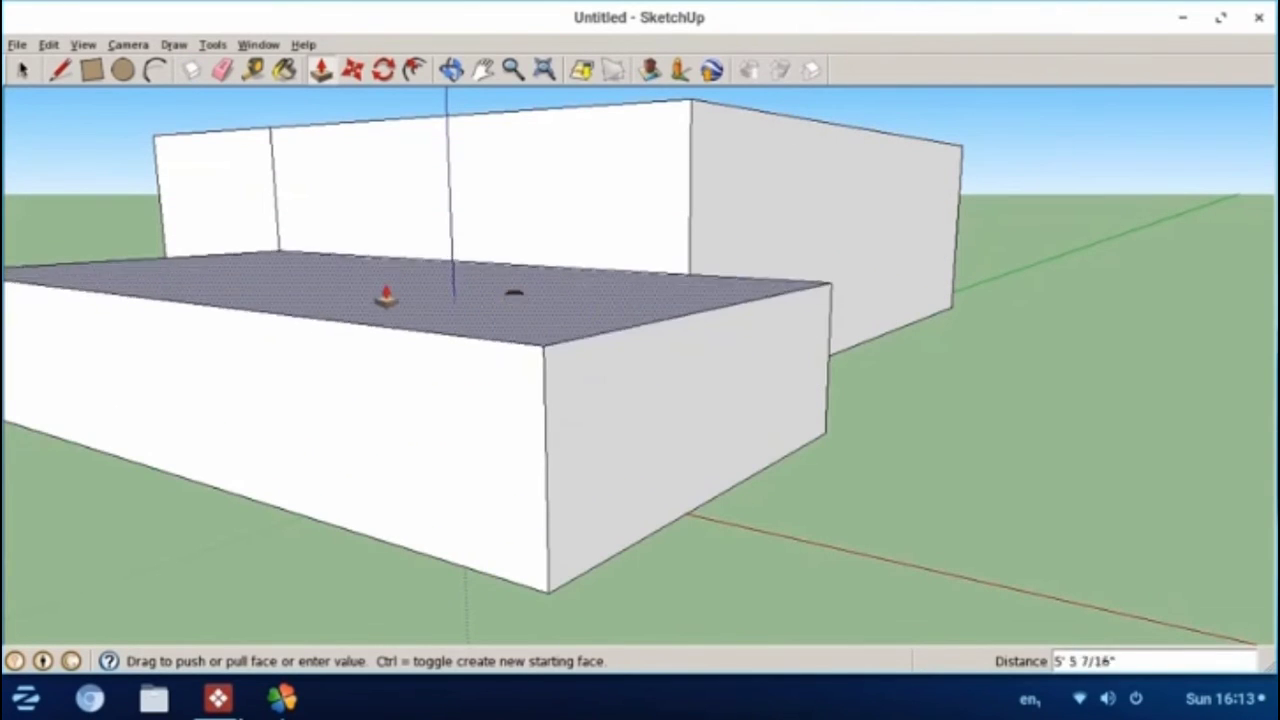
left_click(381, 256)
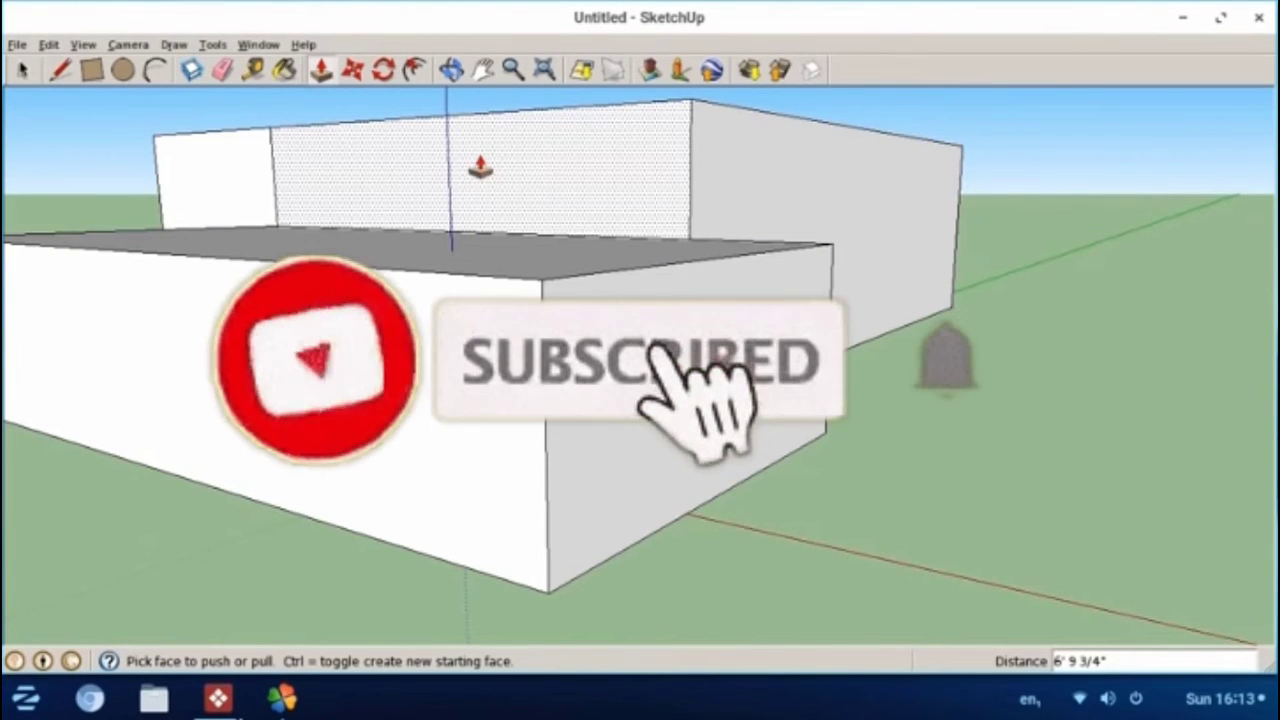
left_click(452, 69)
left_click_drag(531, 157, 802, 424)
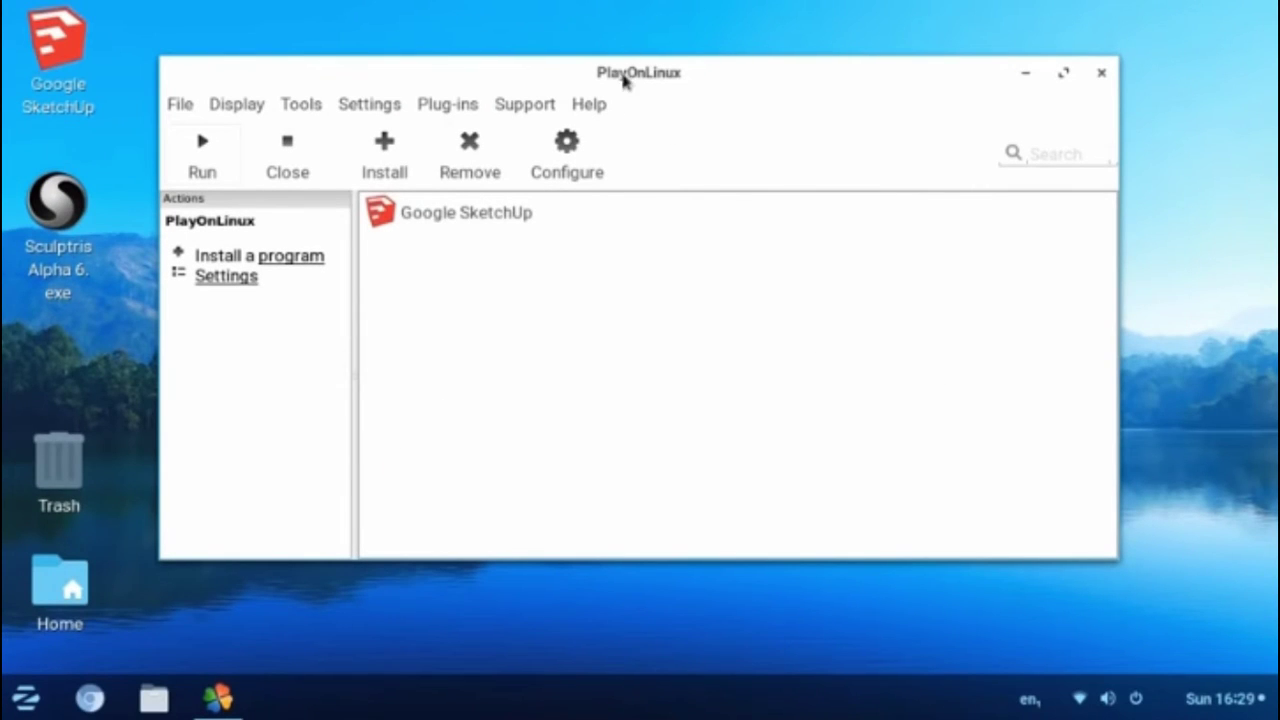
- Close all PlayOnLinux windows
left_click(1103, 74)
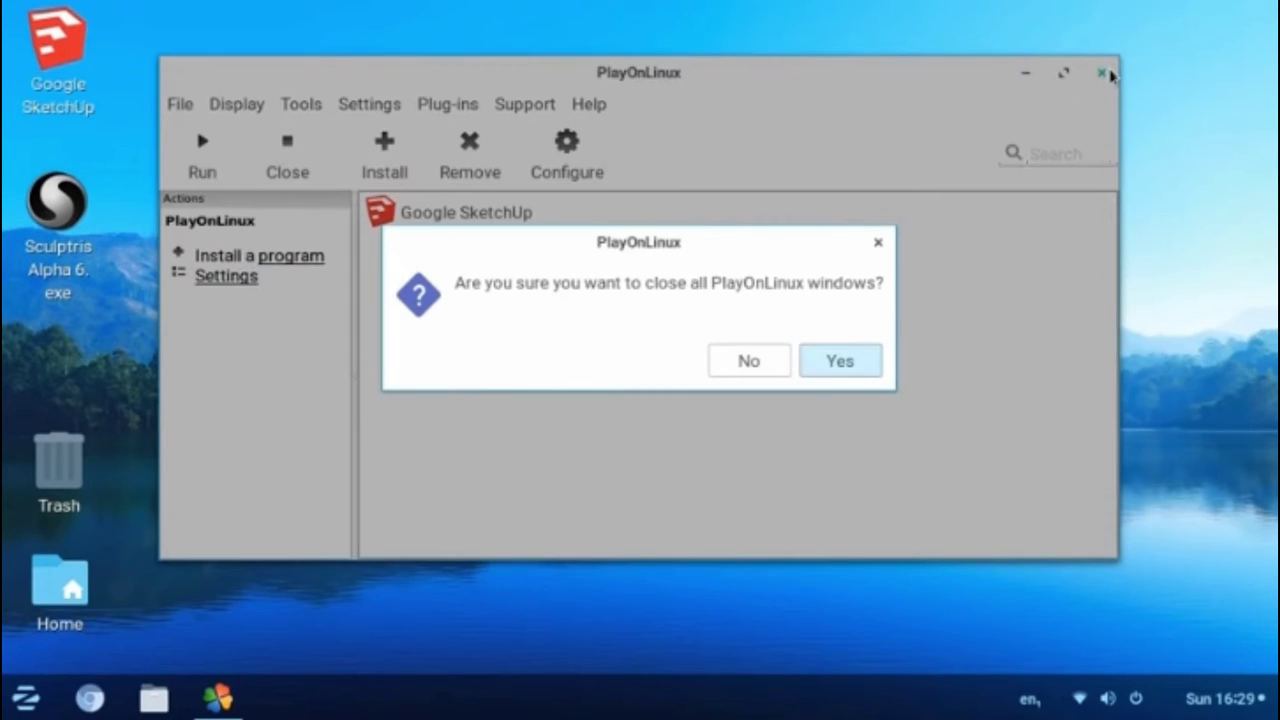
left_click(852, 359)
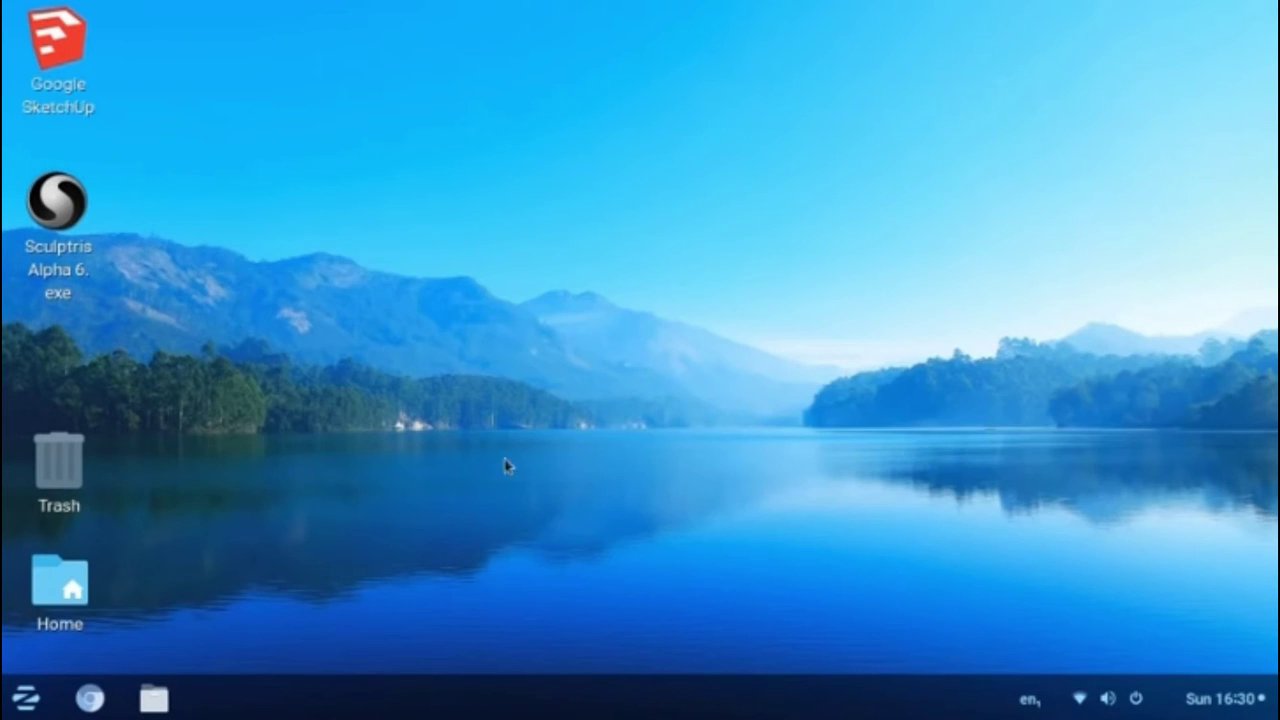
- Launch Winetricks, choose to install an app, look through the available app packages and cancel without installing any
left_click(26, 699)
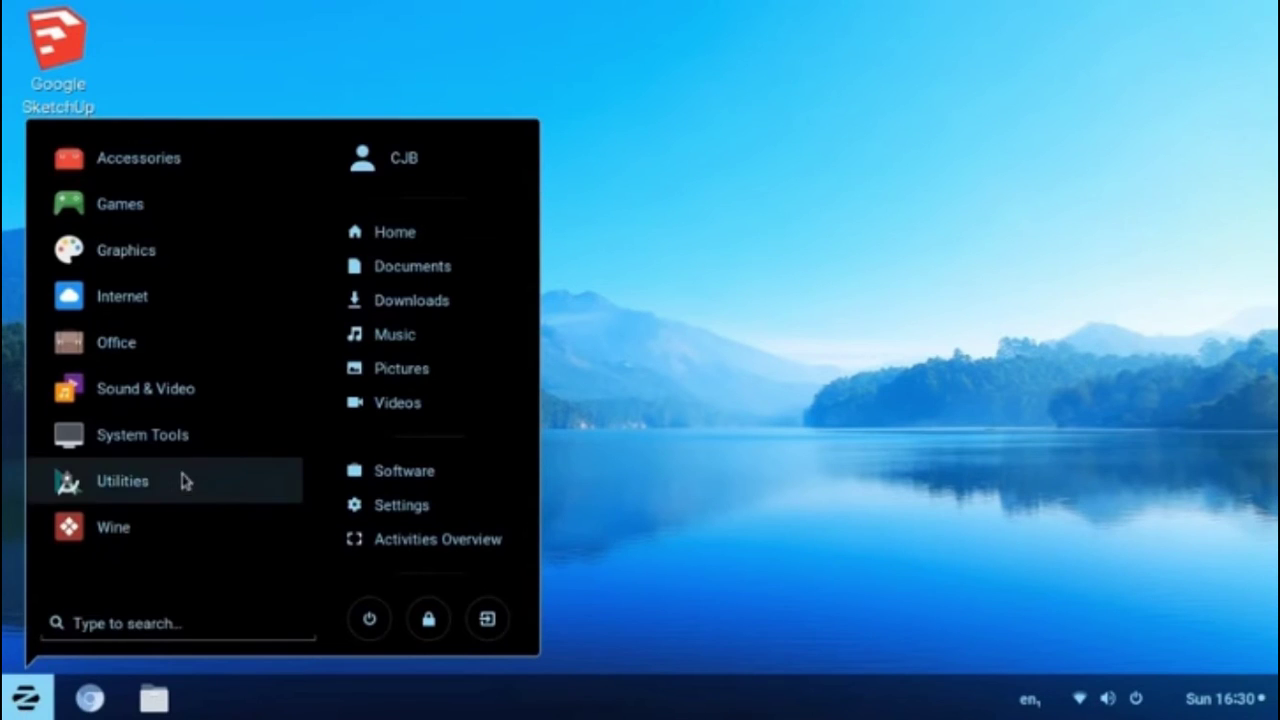
left_click(143, 529)
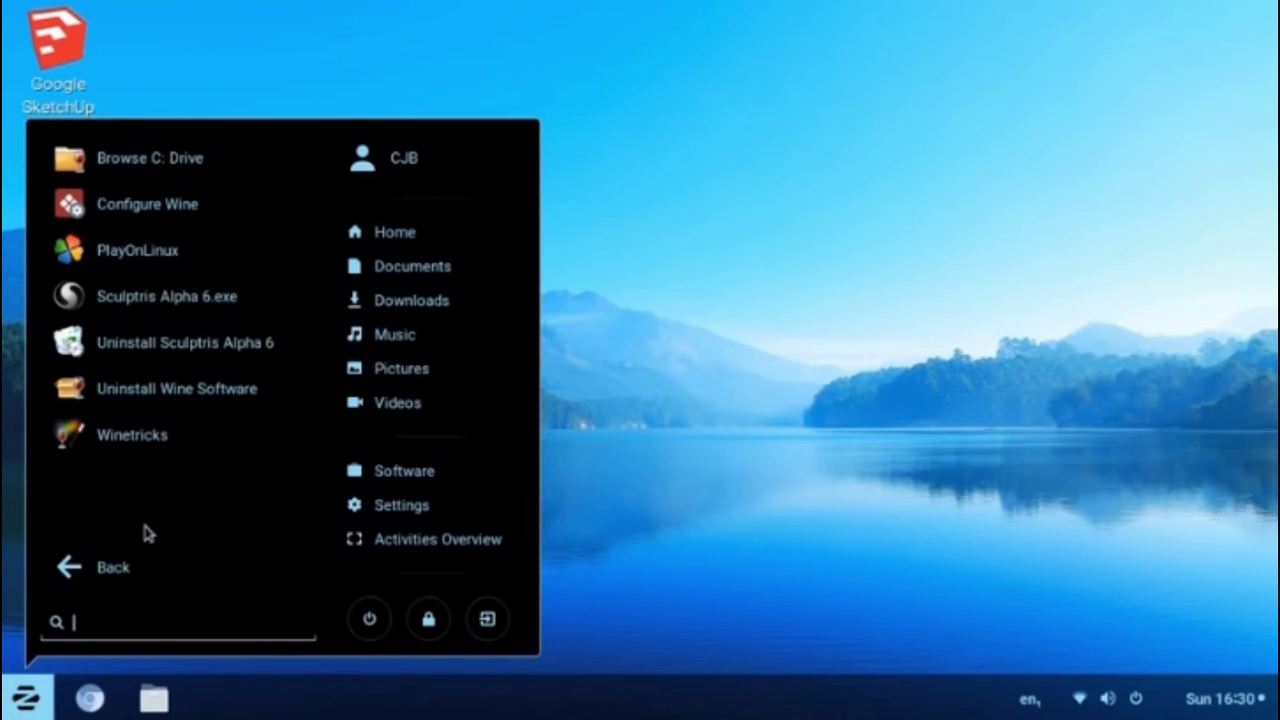
left_click(163, 440)
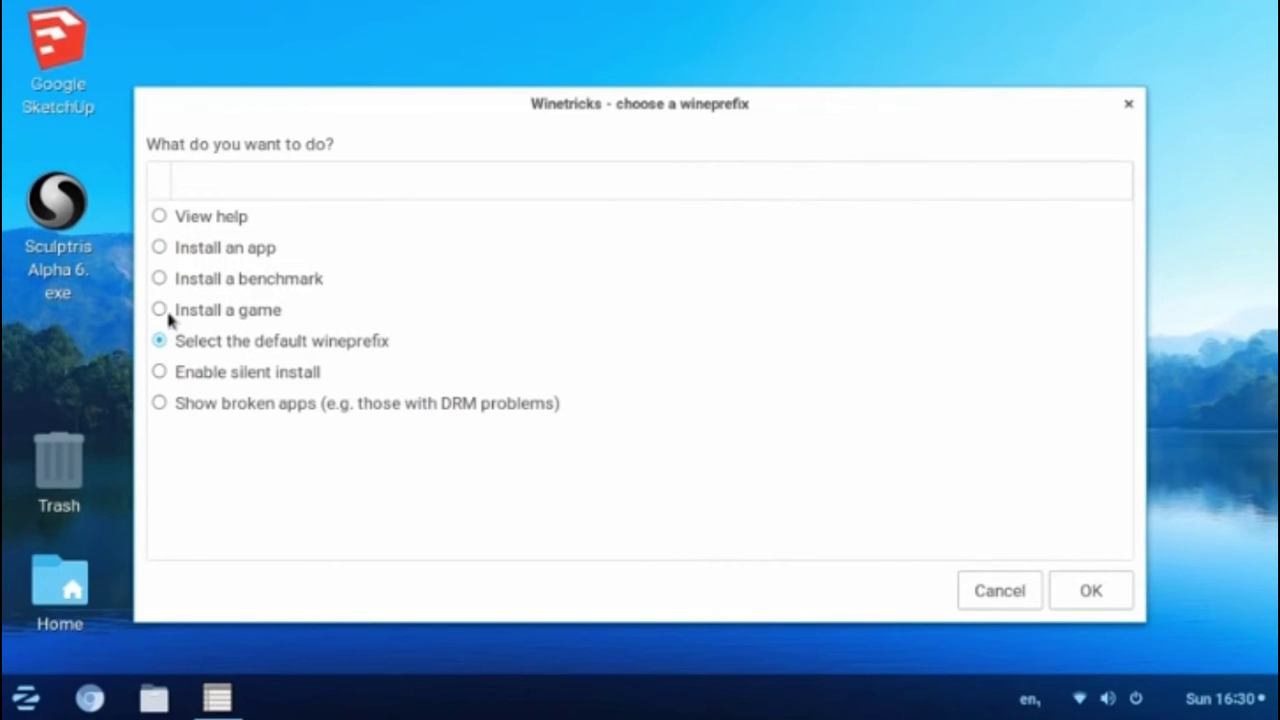
left_click(159, 248)
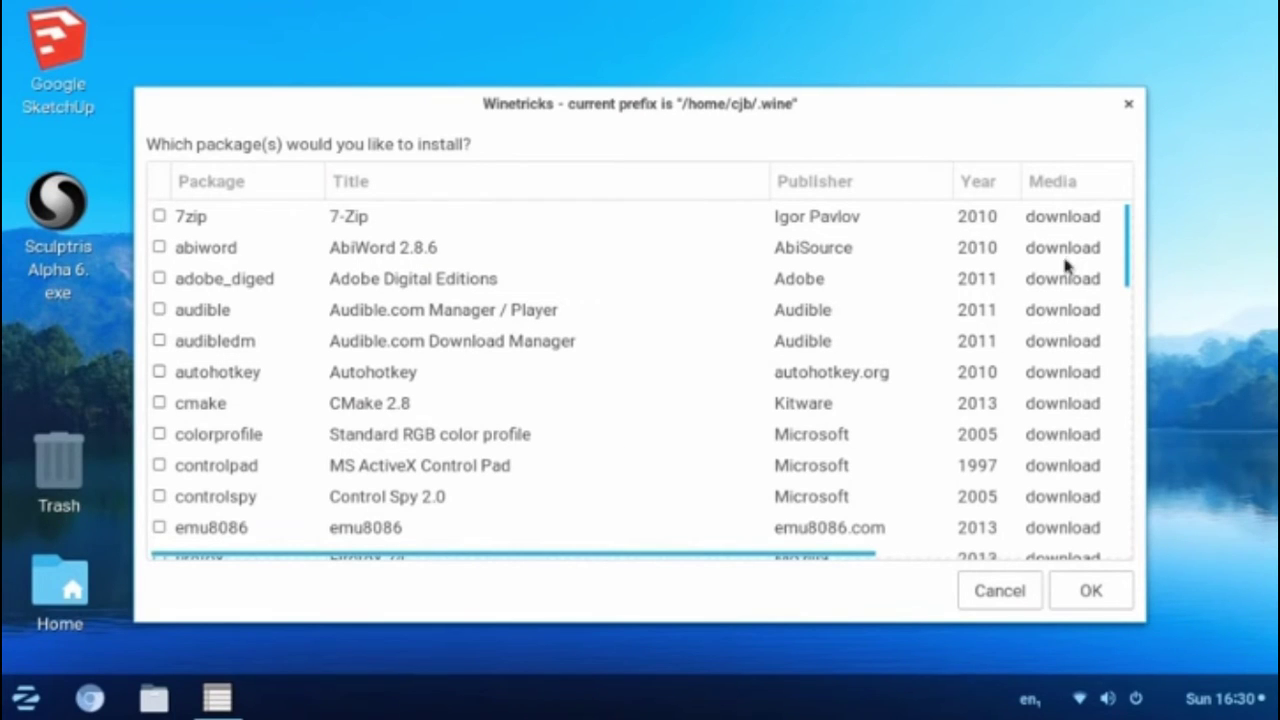
left_click_drag(1123, 243, 1120, 409)
left_click(998, 591)
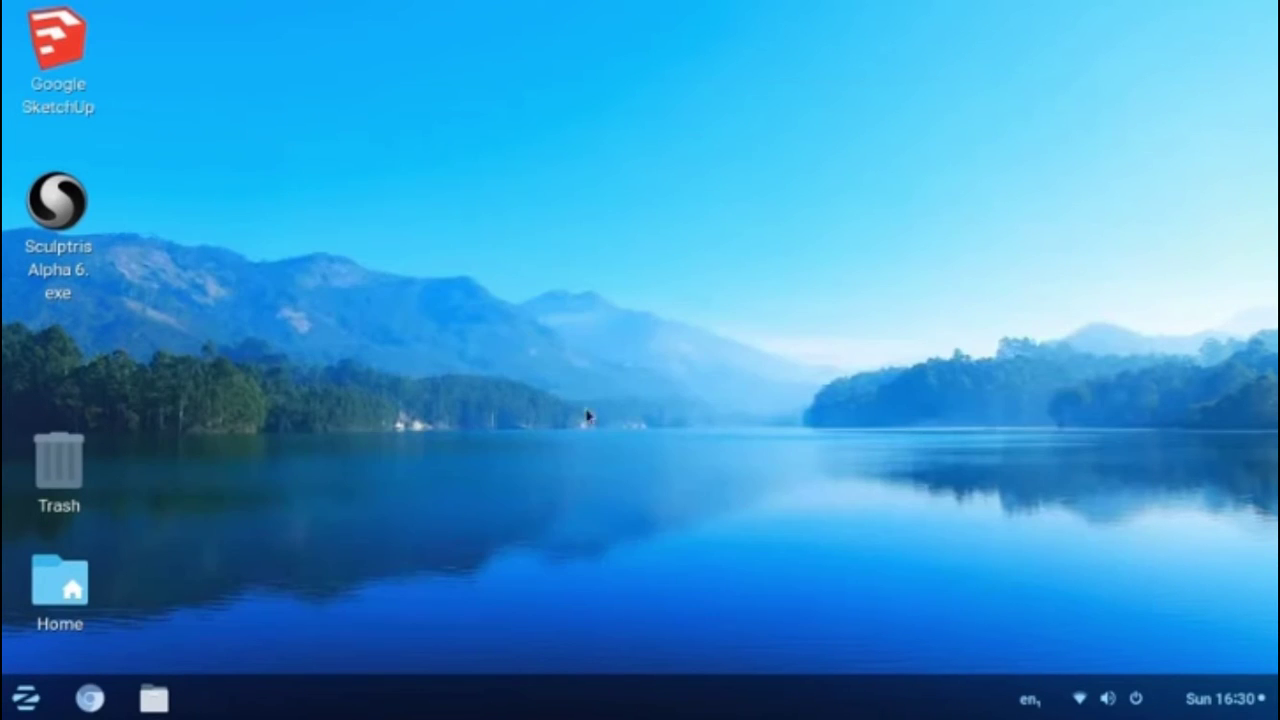
- Choose to install a game in Winetricks and examine the game packages and their media types in an enlarged window
left_click(160, 310)
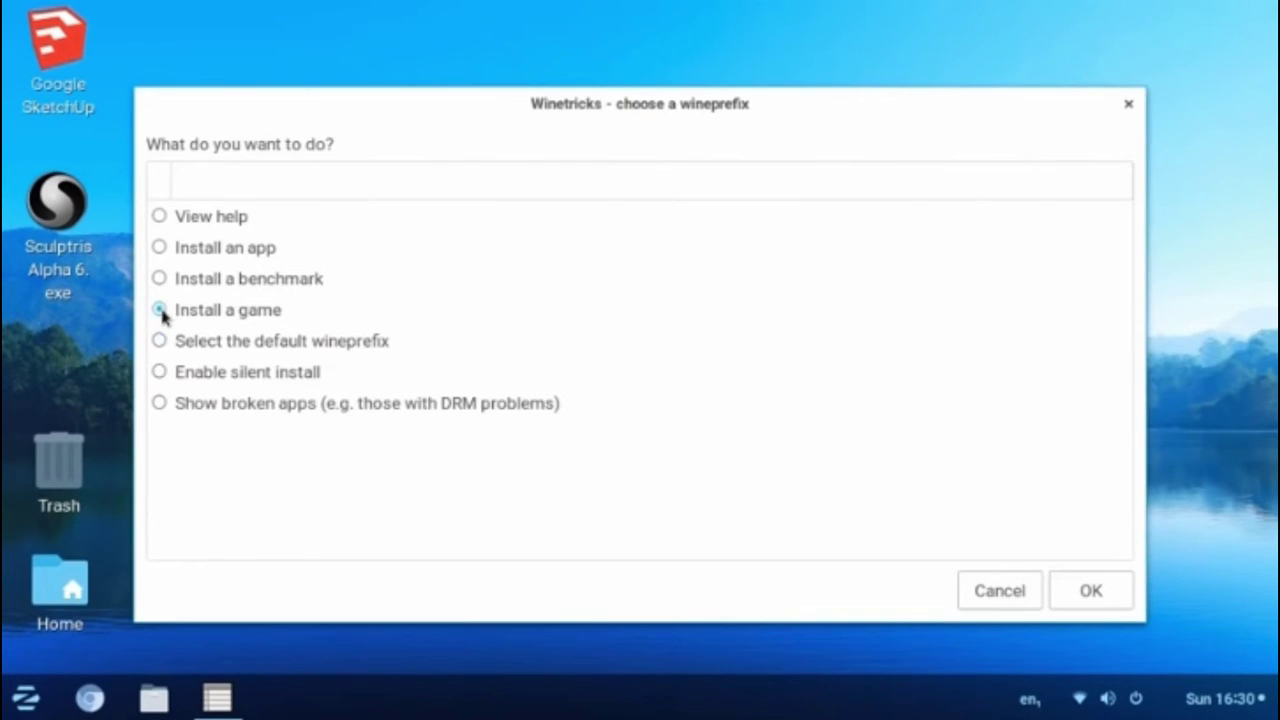
left_click(1069, 599)
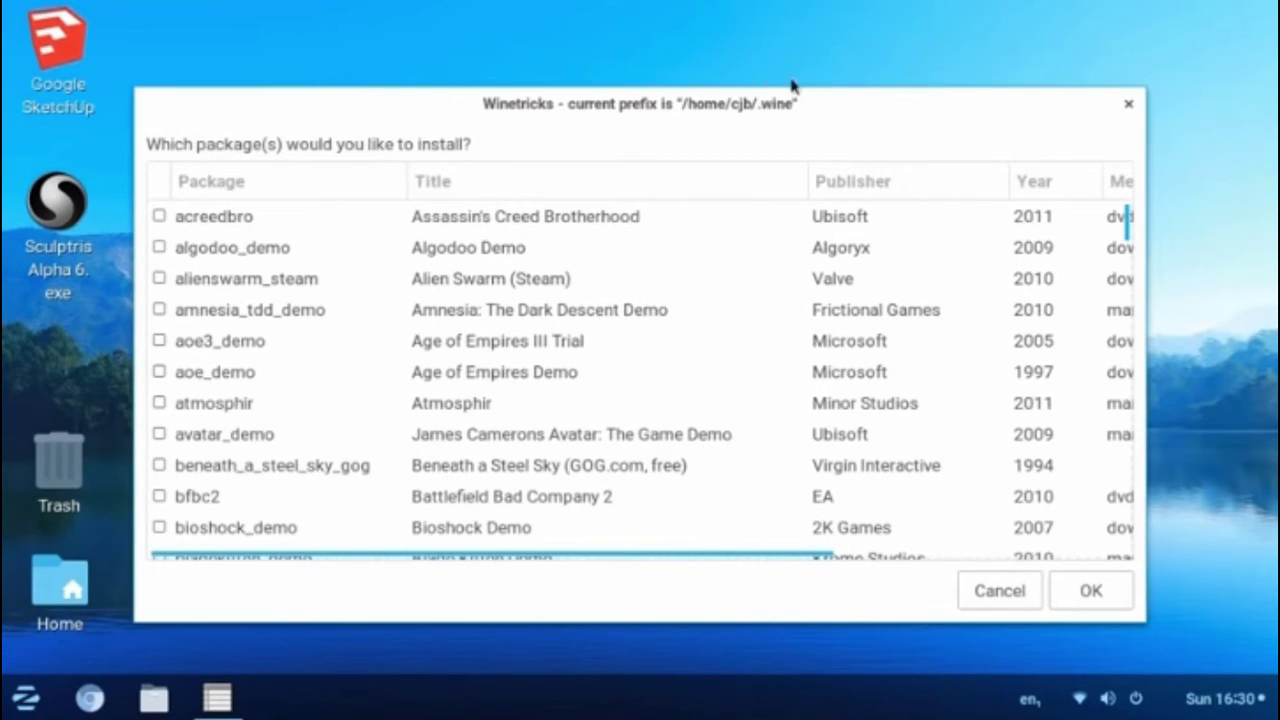
left_click_drag(791, 90, 680, 58)
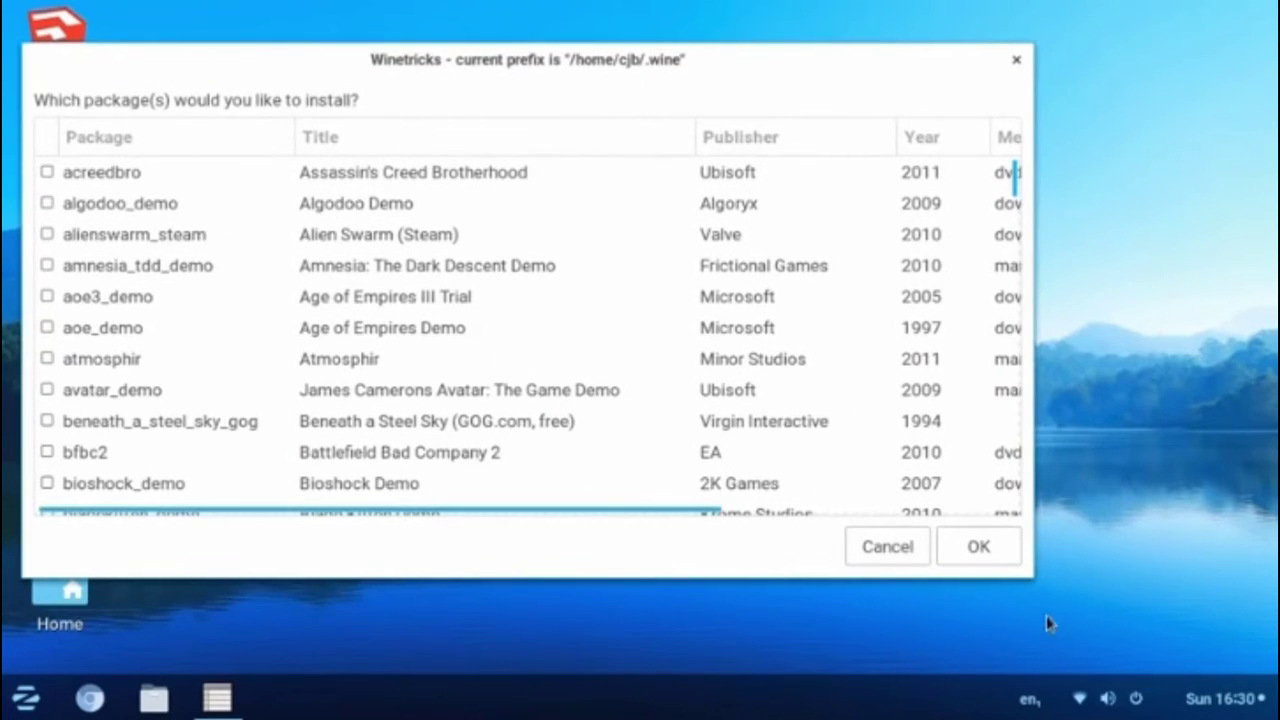
left_click_drag(1026, 576, 1224, 632)
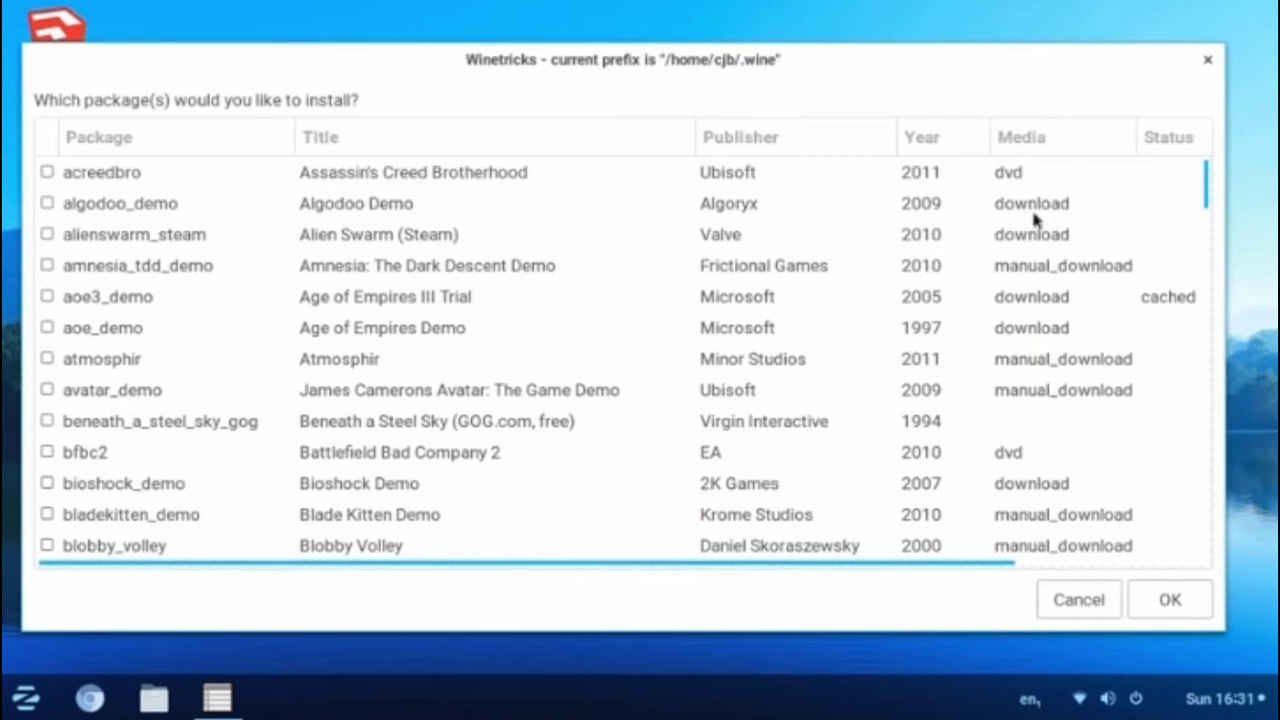
left_click_drag(1206, 194, 1120, 100)
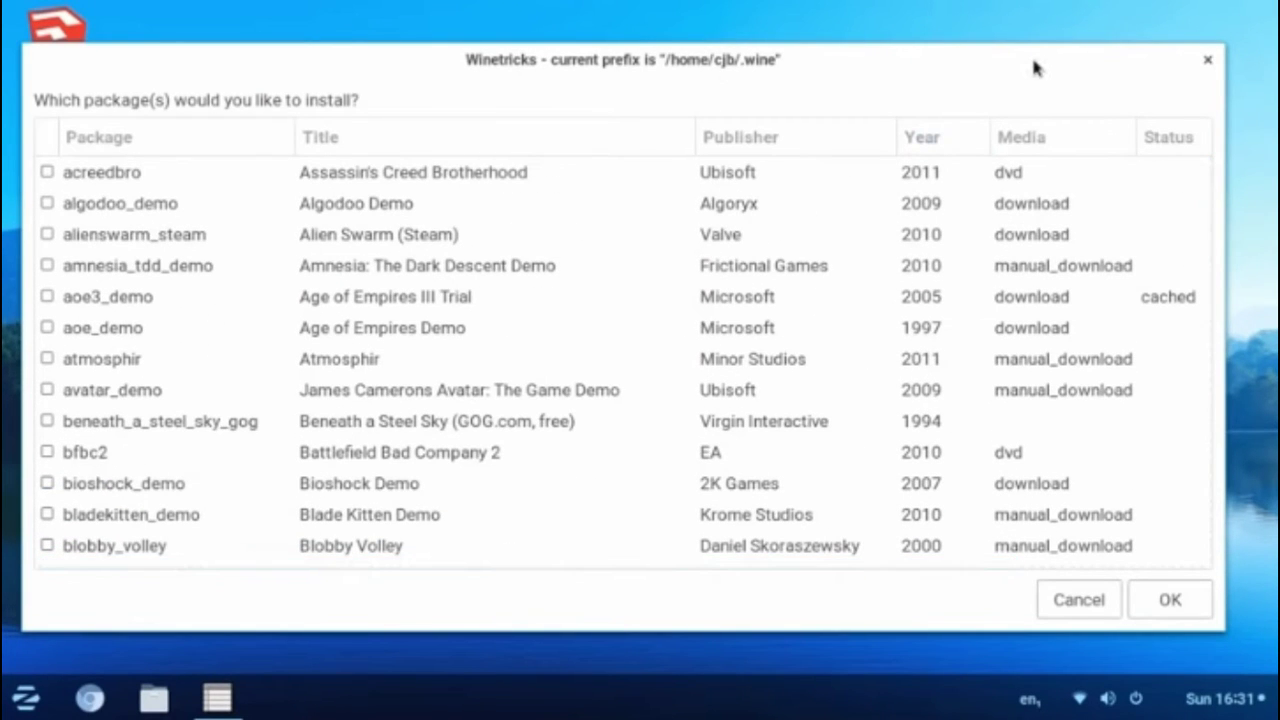
mouse_move(1034, 63)
left_mouse_down()
mouse_move(1106, 63)
mouse_move(1033, 65)
left_mouse_up()
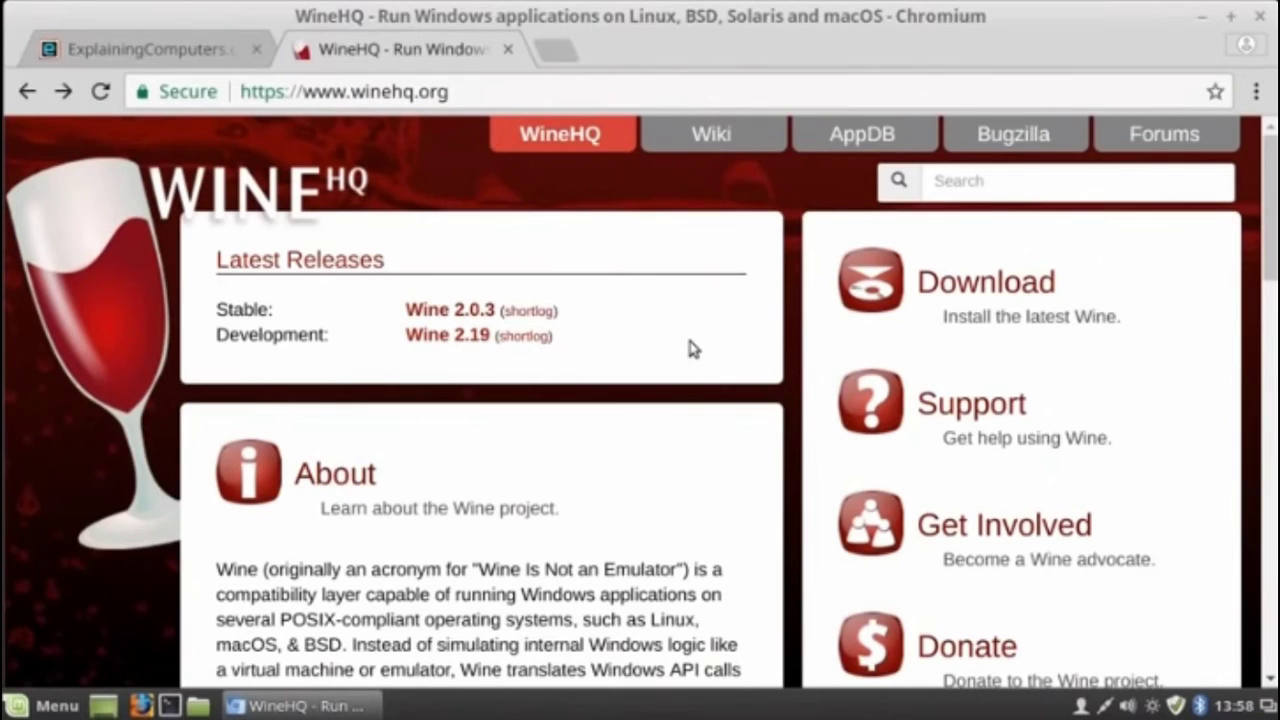
- Go from the WineHQ download page to the CodeWeavers site and open its CrossOver Linux product page
left_click(982, 296)
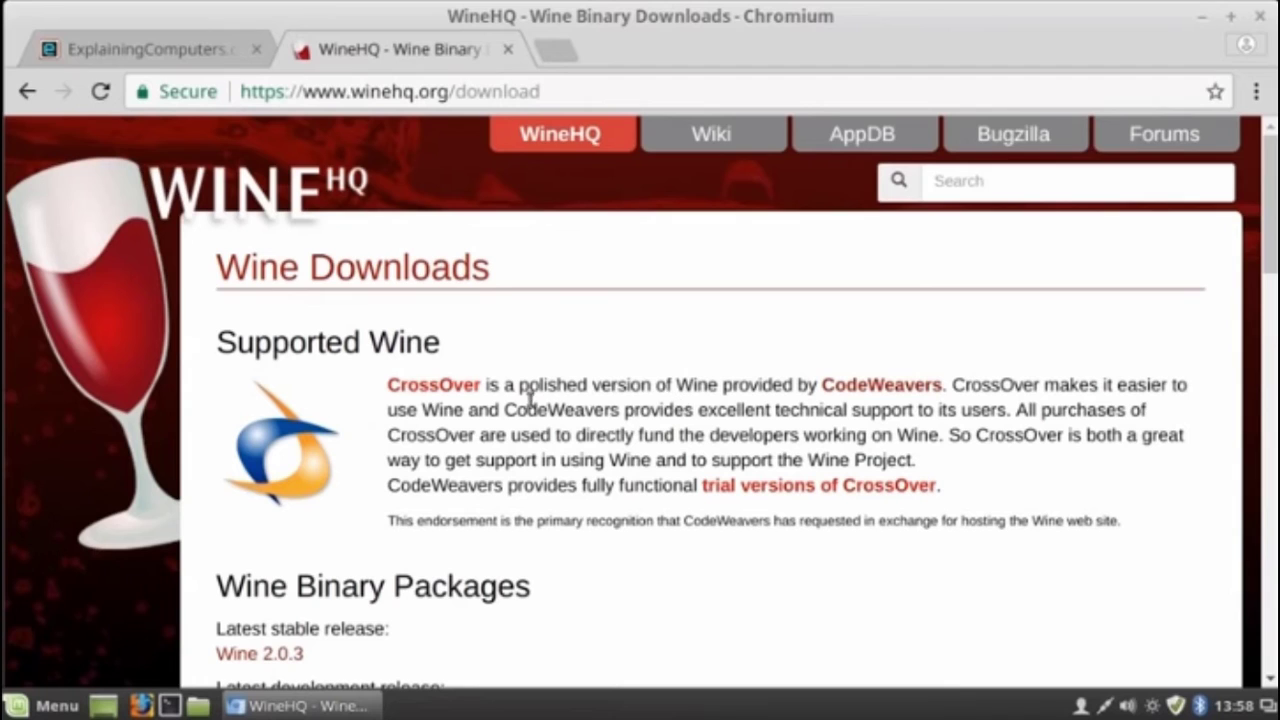
left_click(437, 394)
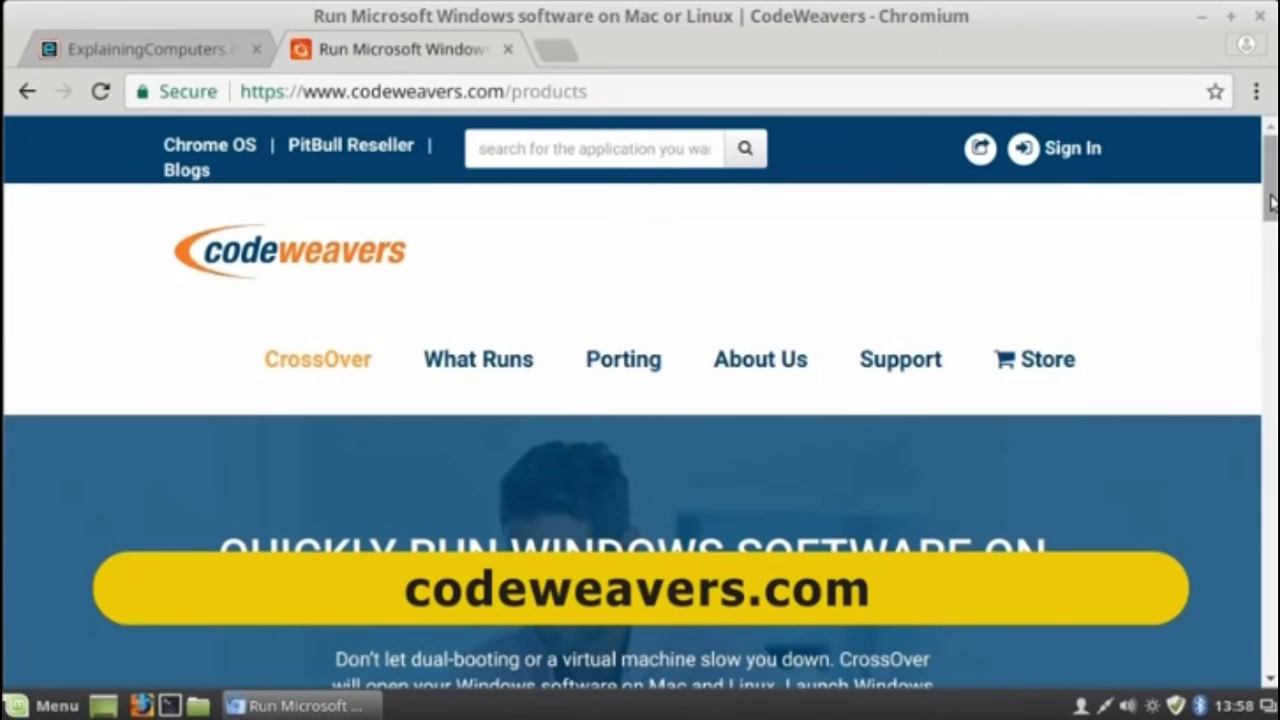
left_click_drag(1270, 203, 1270, 292)
left_click(845, 372)
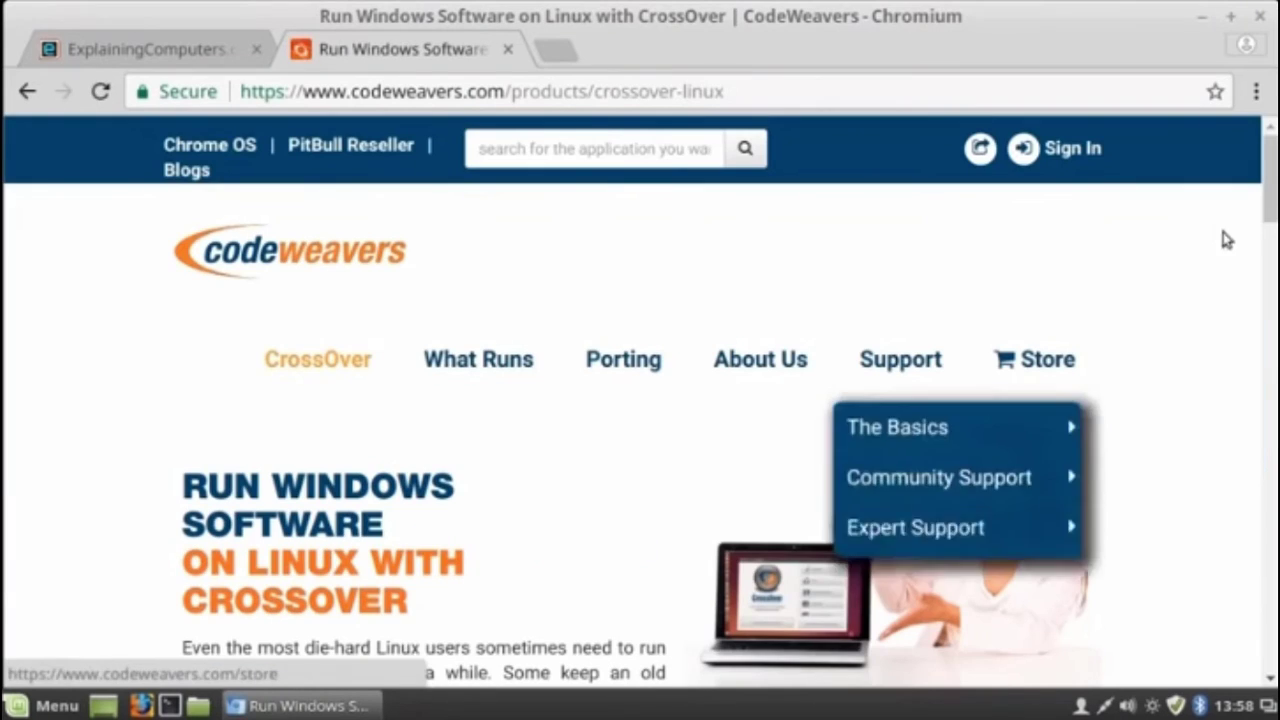
- Open the free trial download page for CrossOver Linux and view its download section
left_click_drag(1270, 190, 1270, 242)
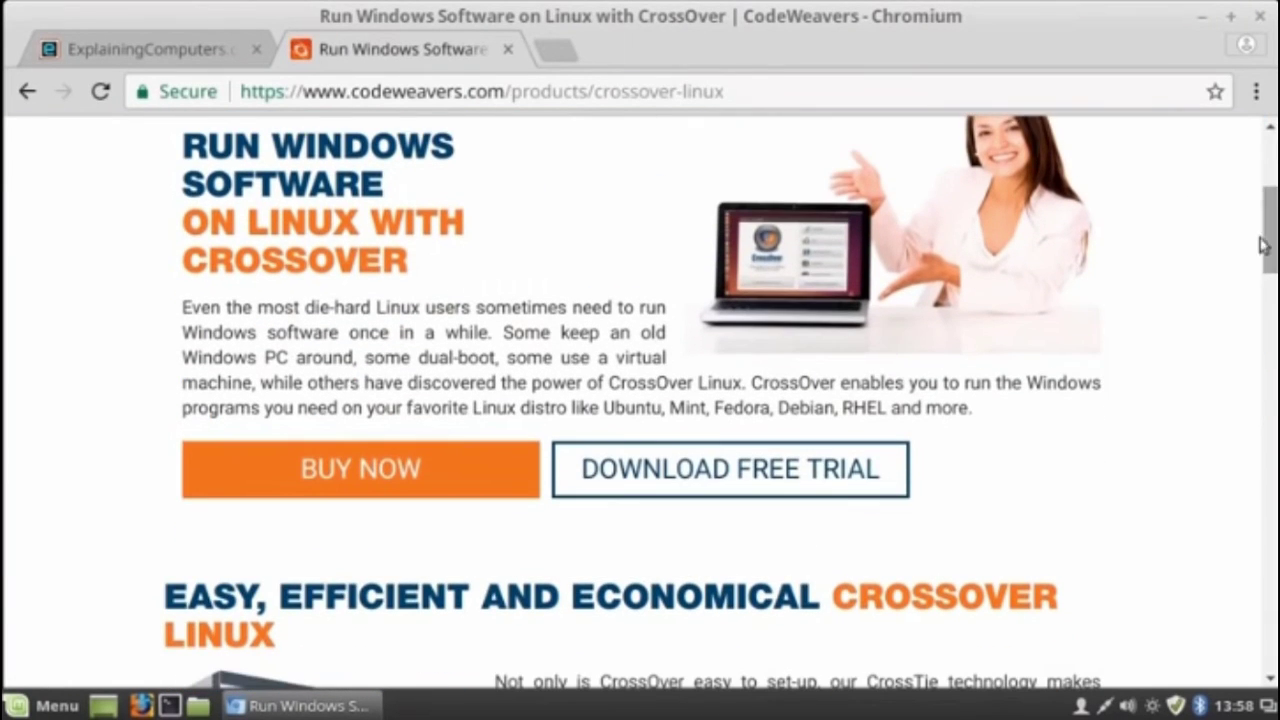
left_click(773, 474)
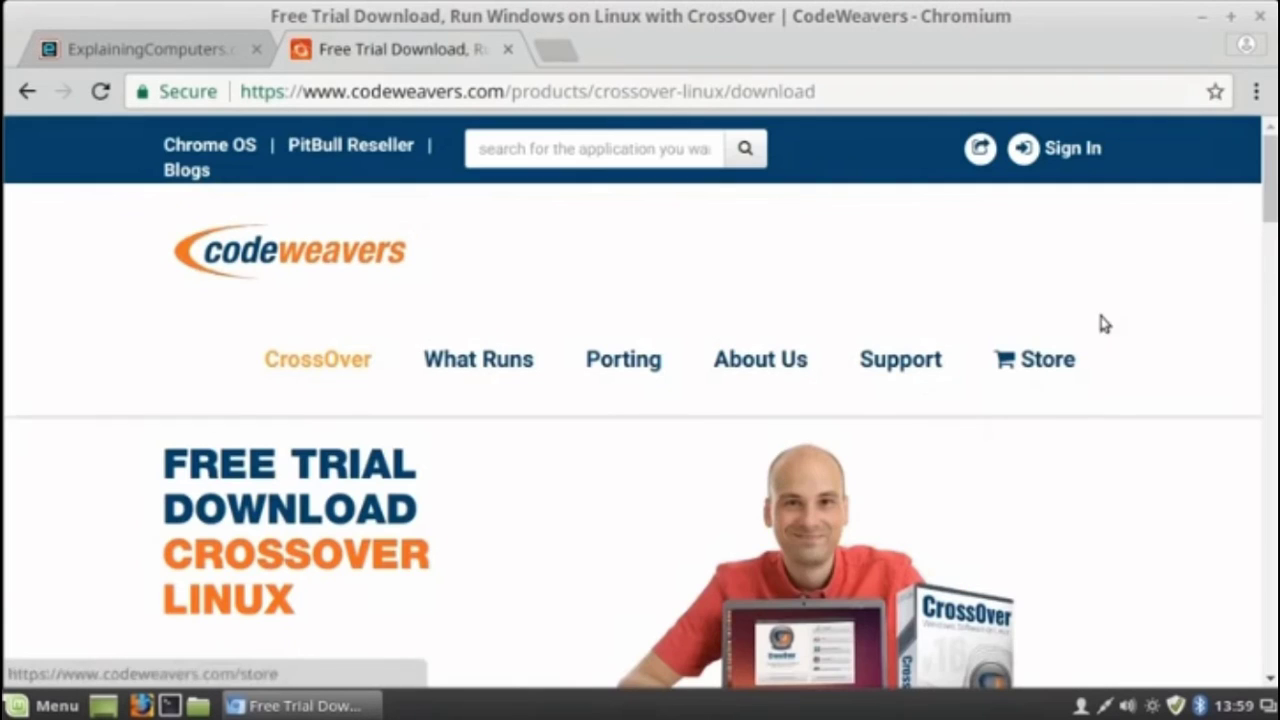
left_click_drag(1268, 193, 1266, 284)
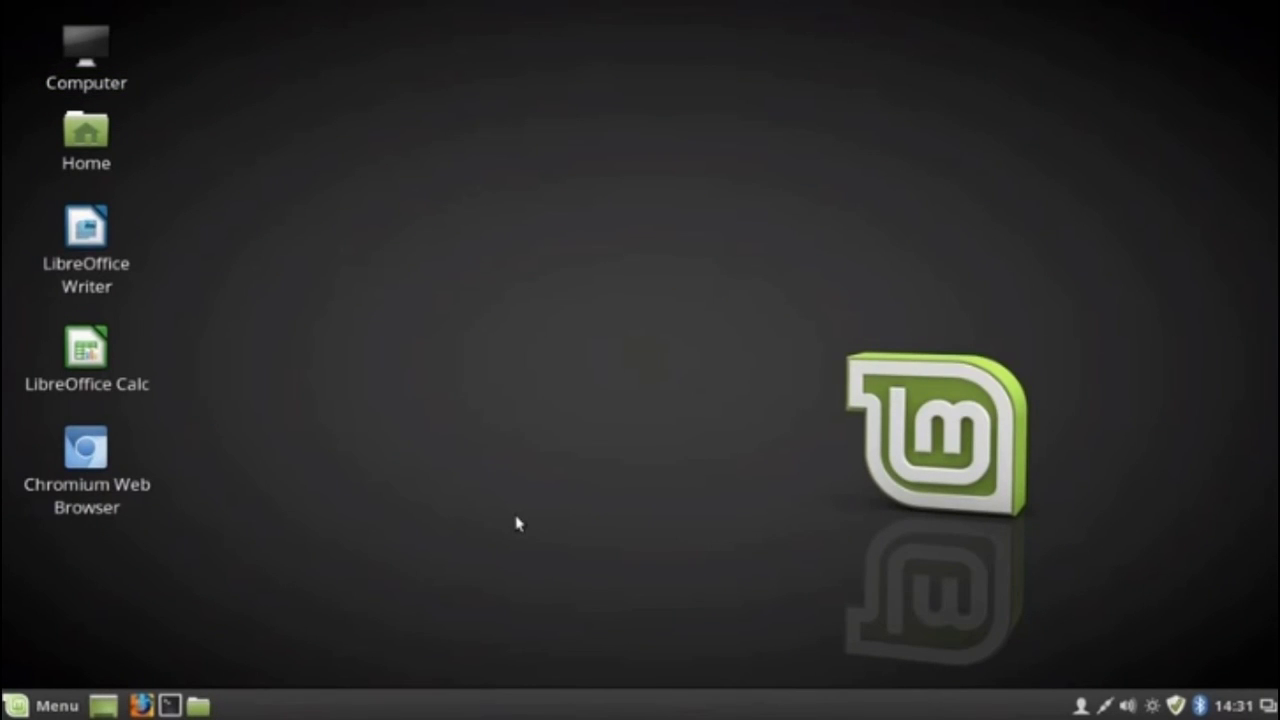
- Launch CrossOver on the Linux Mint desktop and start its Windows software installer
left_click(15, 706)
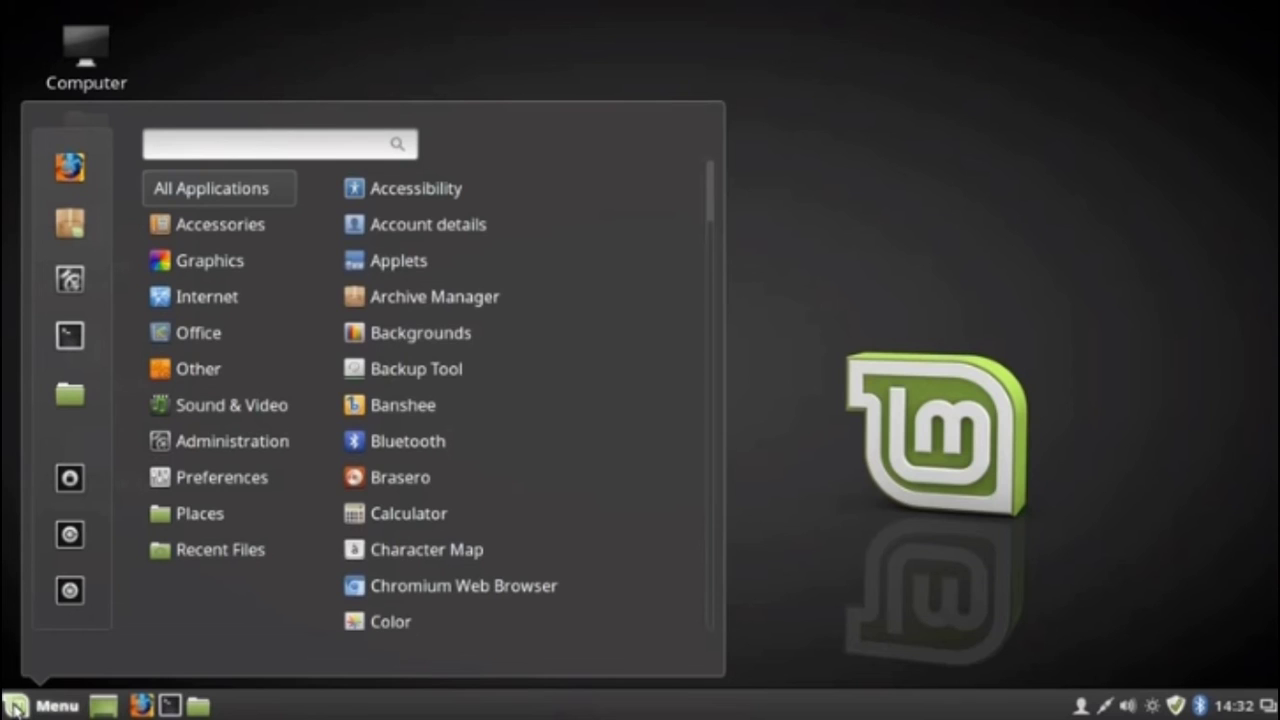
mouse_move(206, 369)
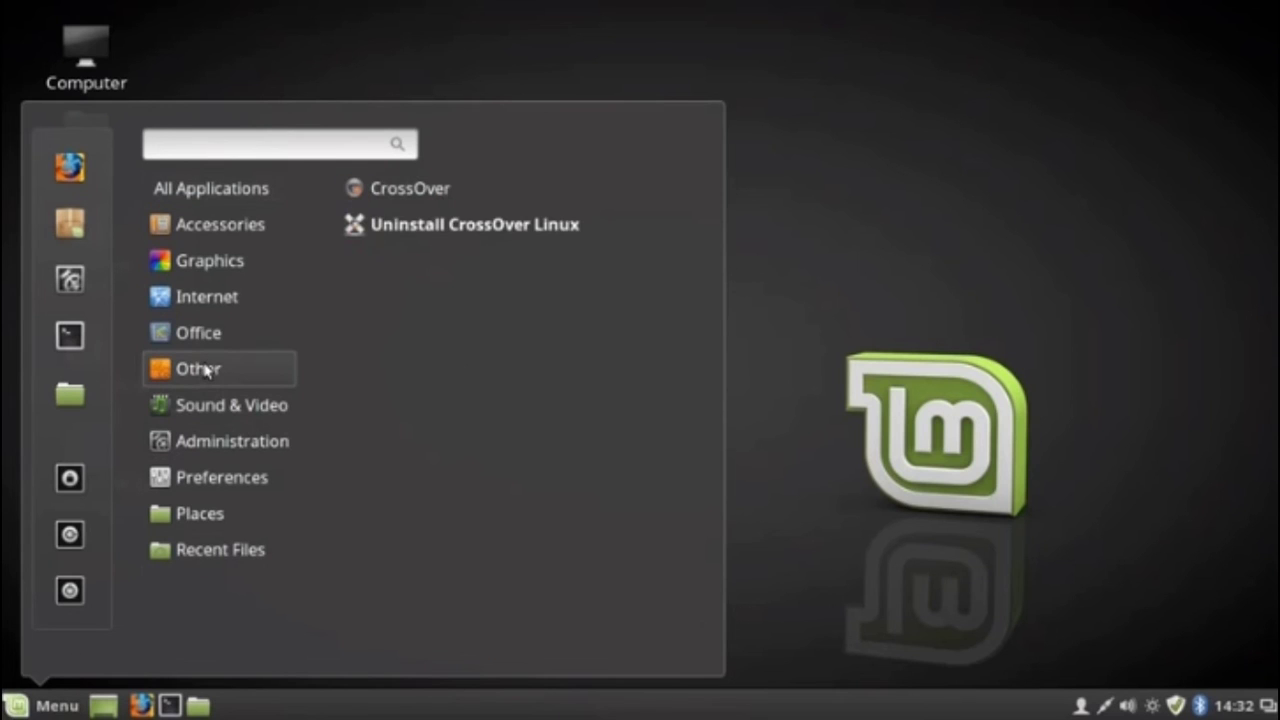
left_click(457, 196)
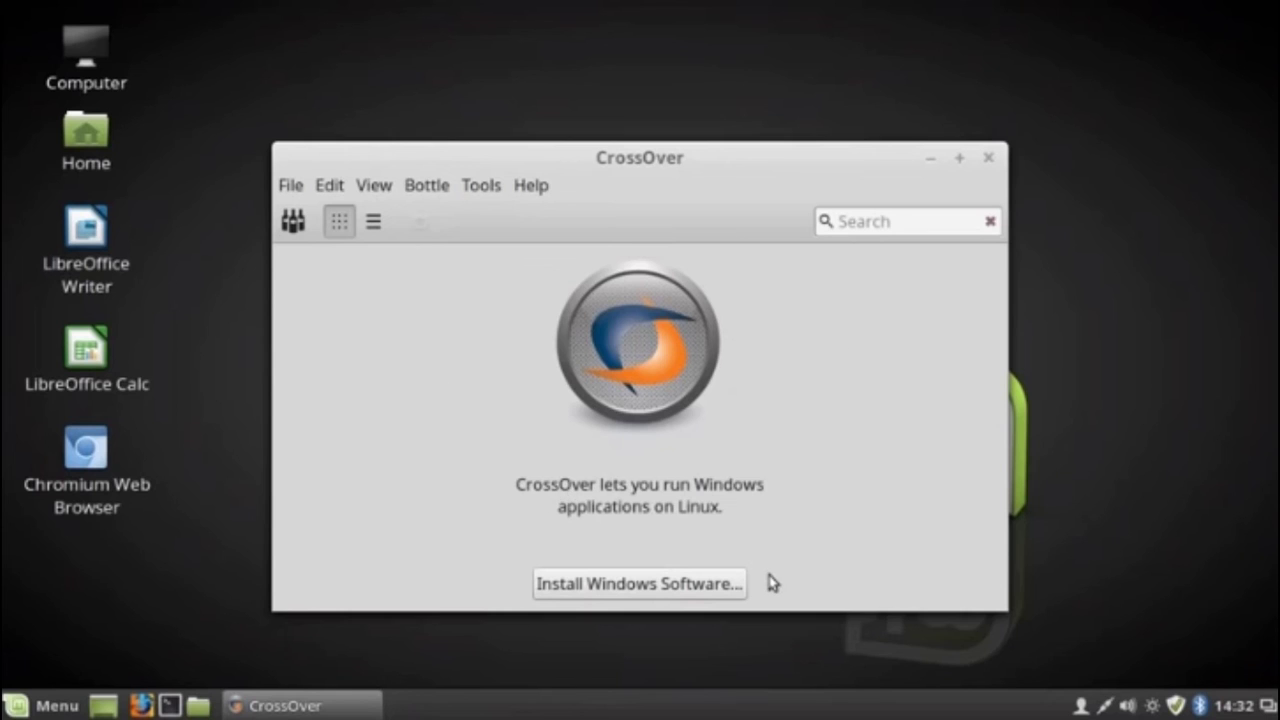
left_click(620, 597)
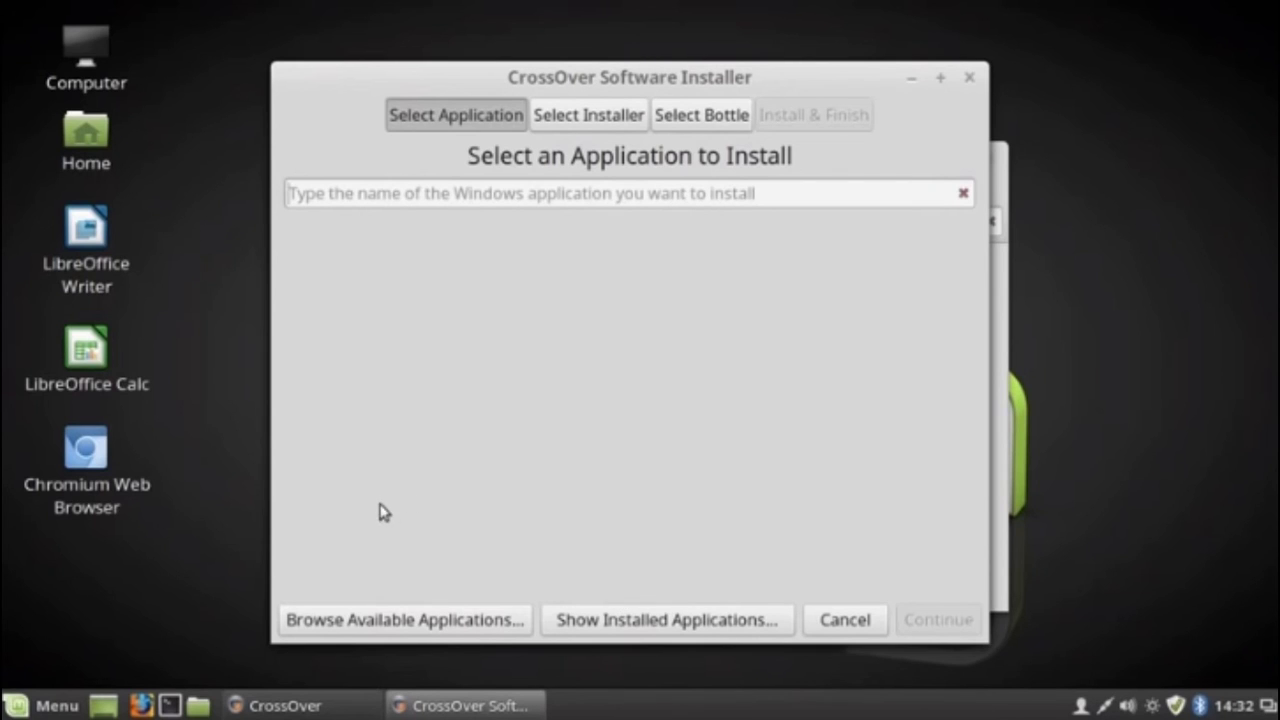
- Browse the applications available in CrossOver, examining the Educational, Games and Multimedia categories, including the Audio subcategory
left_click(428, 621)
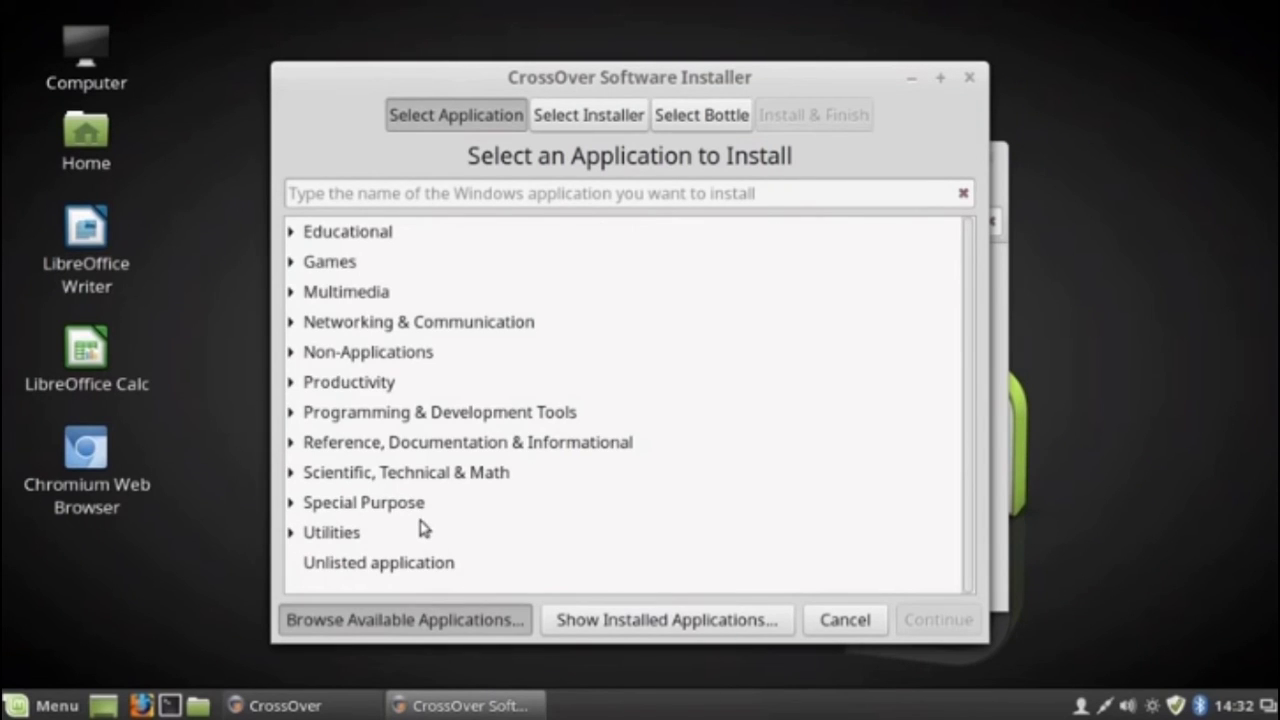
left_click(290, 231)
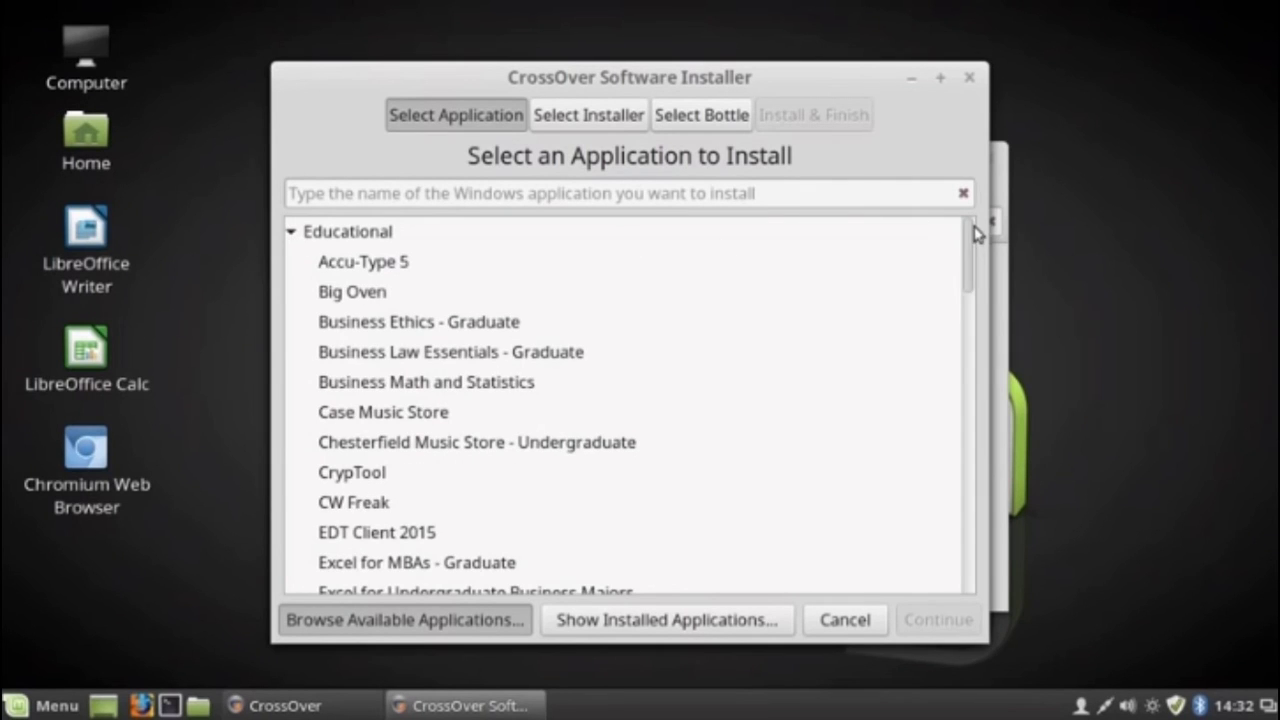
mouse_move(975, 232)
left_mouse_down()
mouse_move(971, 343)
mouse_move(971, 232)
left_mouse_up()
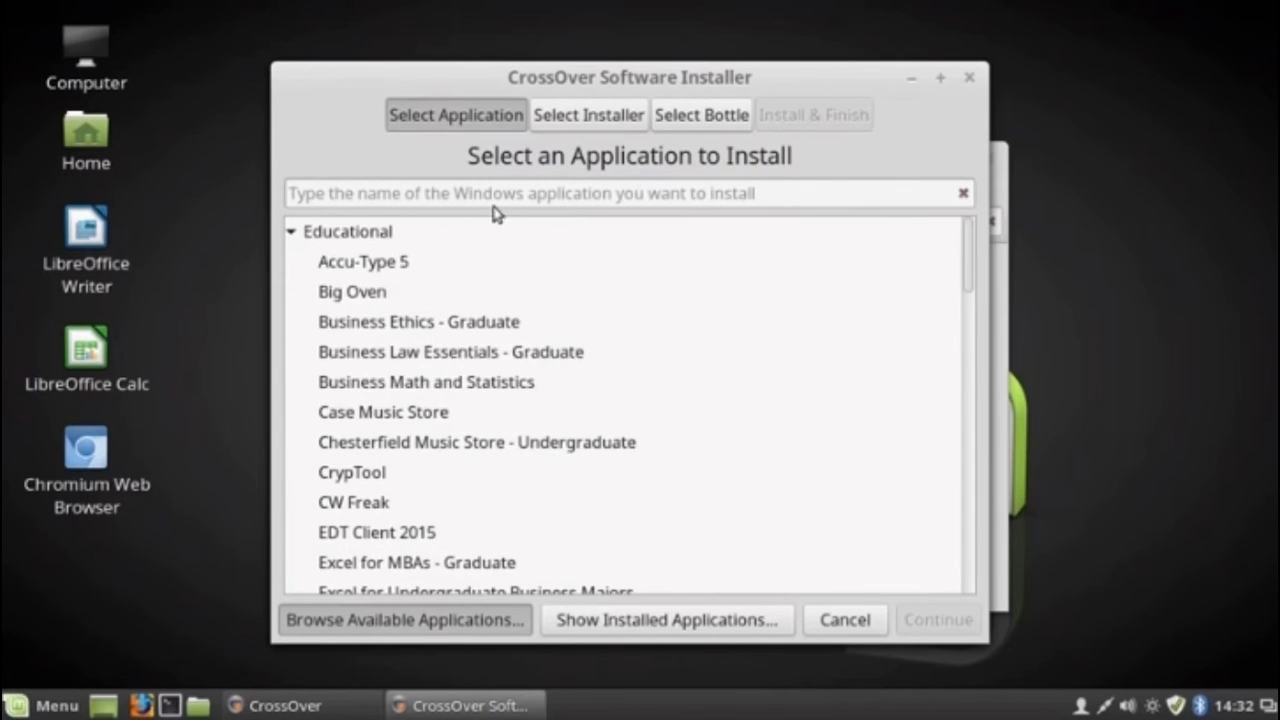
left_click(290, 231)
left_click(291, 261)
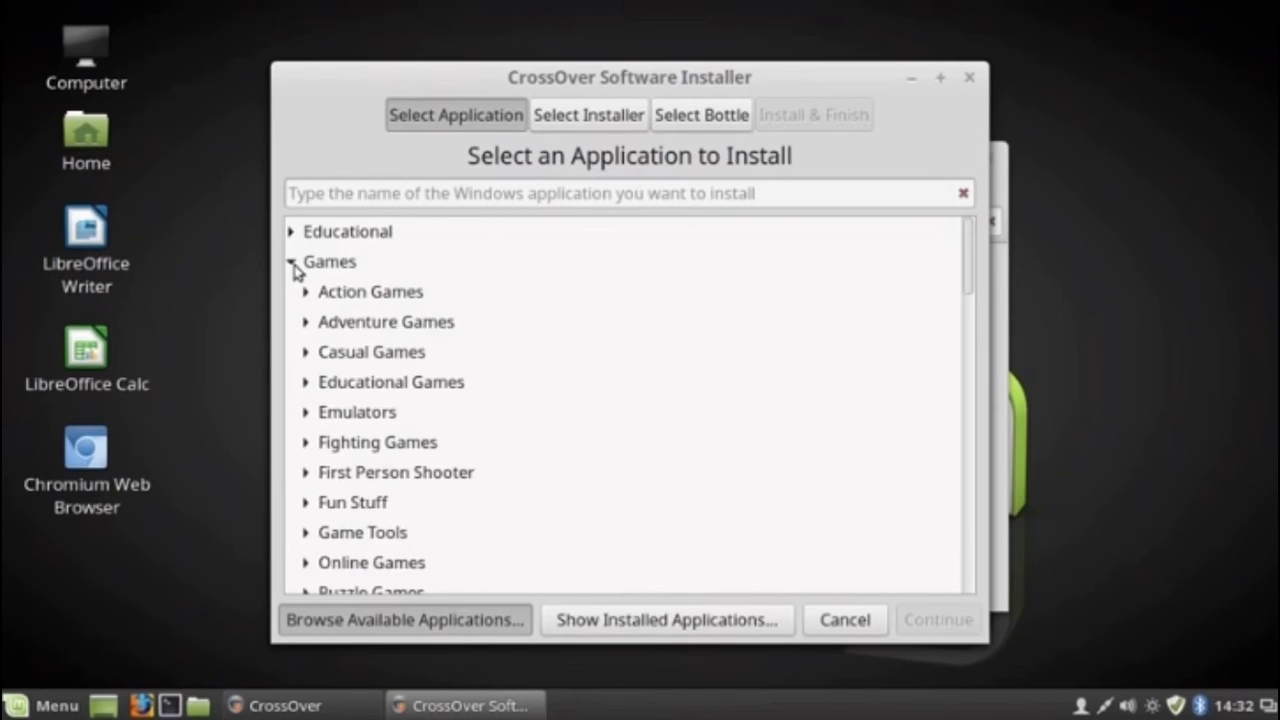
left_click(291, 262)
left_click(291, 291)
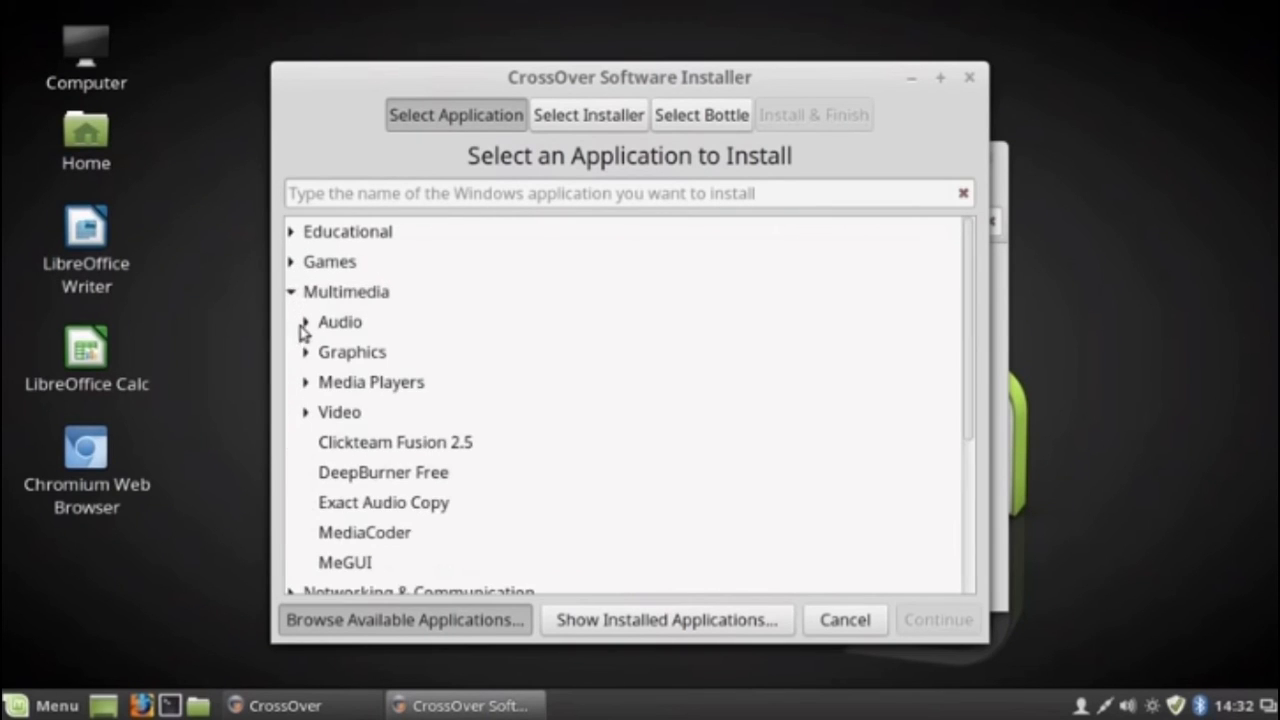
left_click(305, 322)
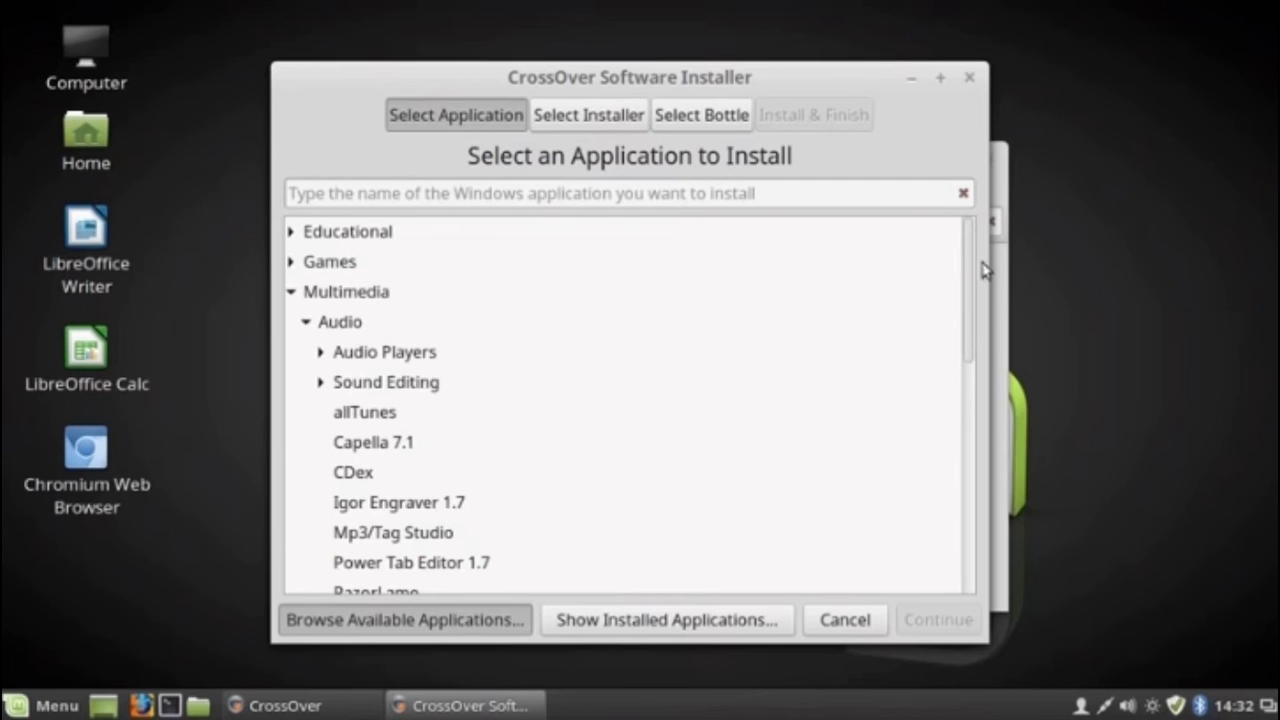
left_click_drag(971, 266, 937, 277)
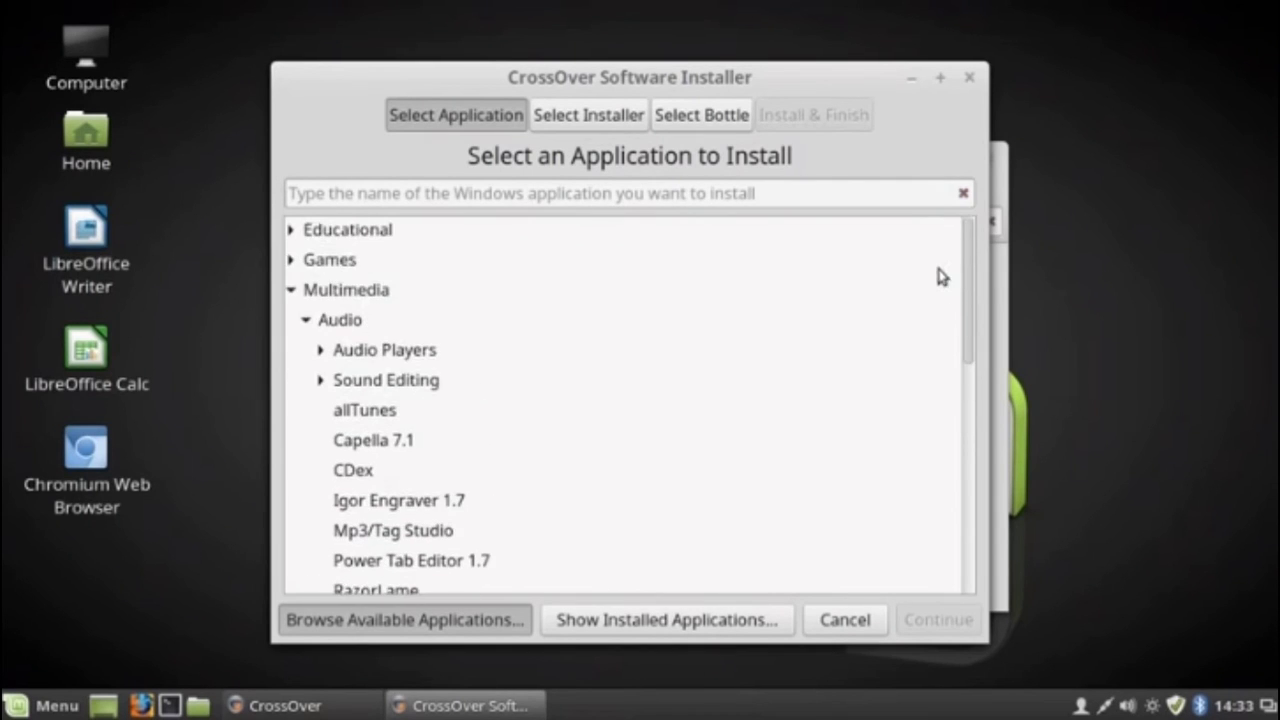
left_click(290, 291)
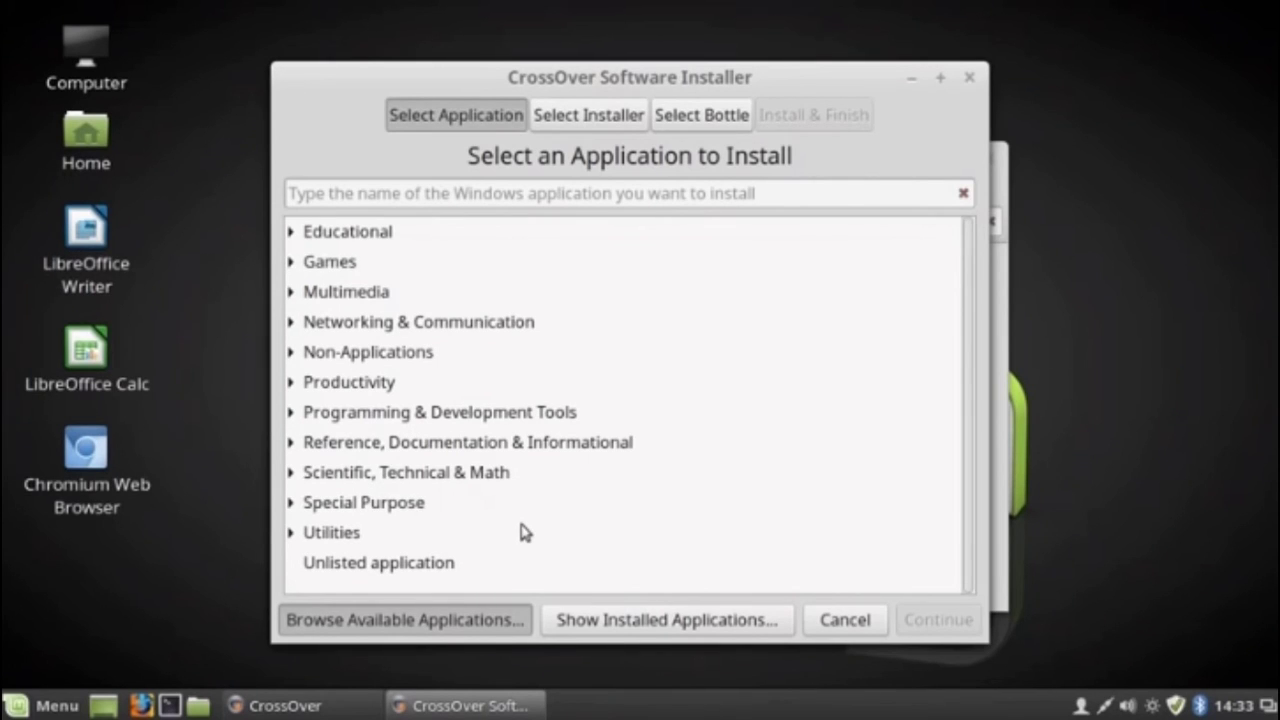
- Enter LightWave as the name of the Windows application to install
left_click(550, 192)
type("Light")
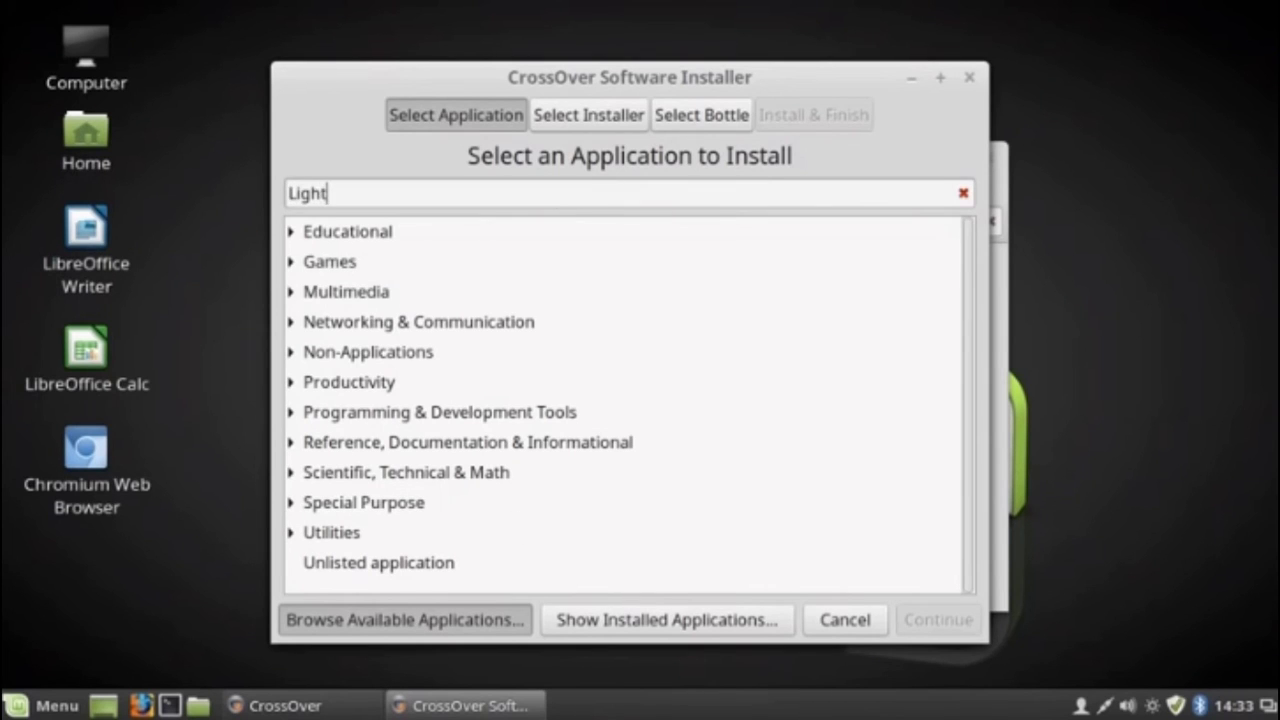
type("Wave")
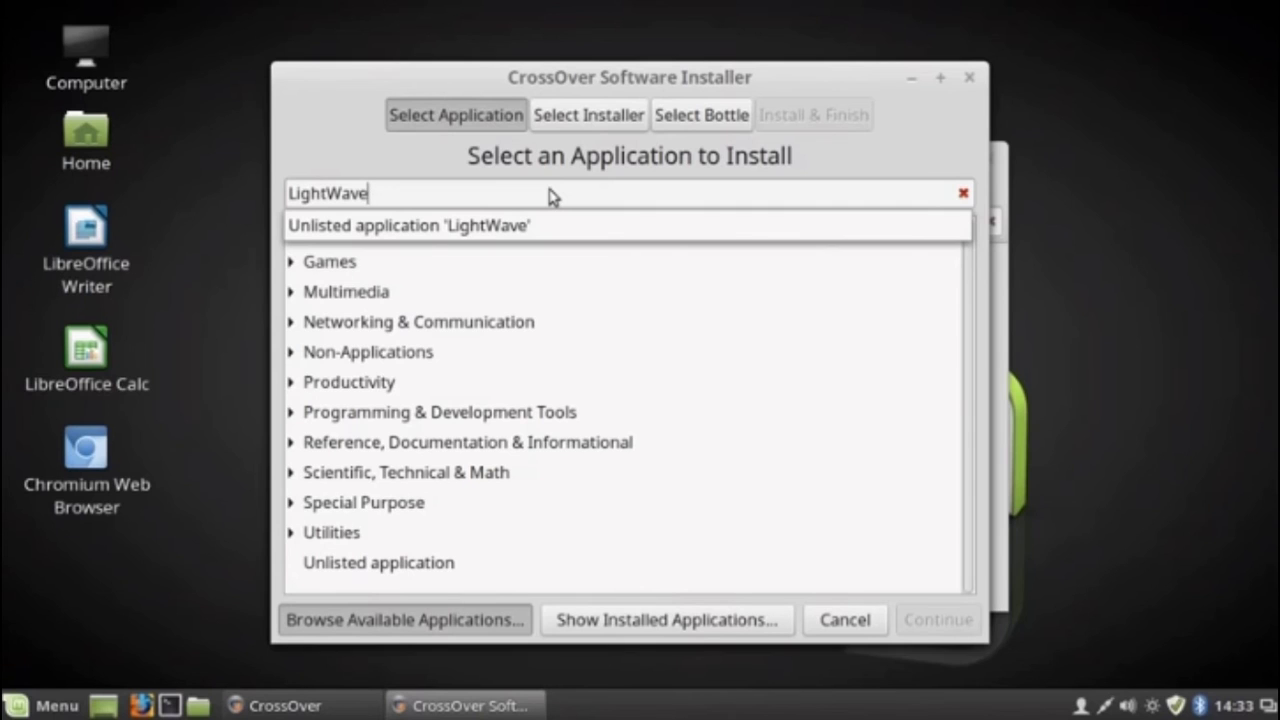
- Choose the recently used LightWave3D-9.6-windows-installer.exe as the installer file for the application
left_click(563, 117)
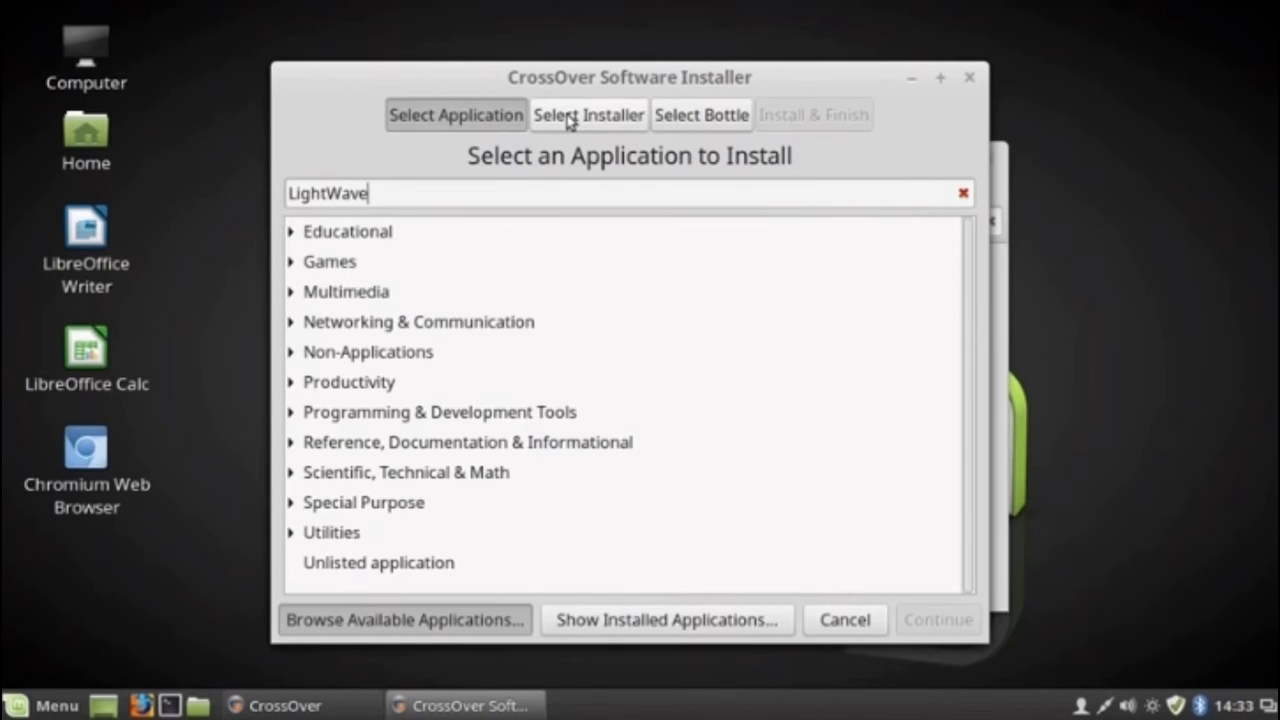
left_click(567, 117)
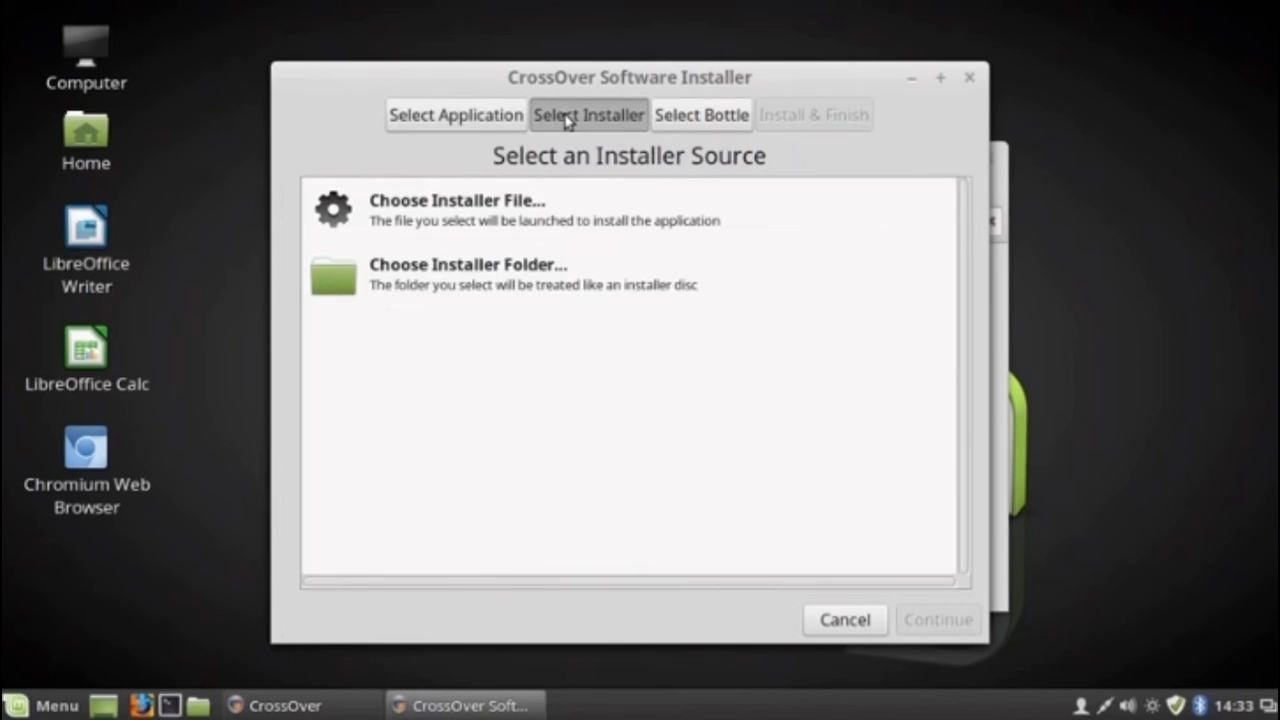
left_click(494, 218)
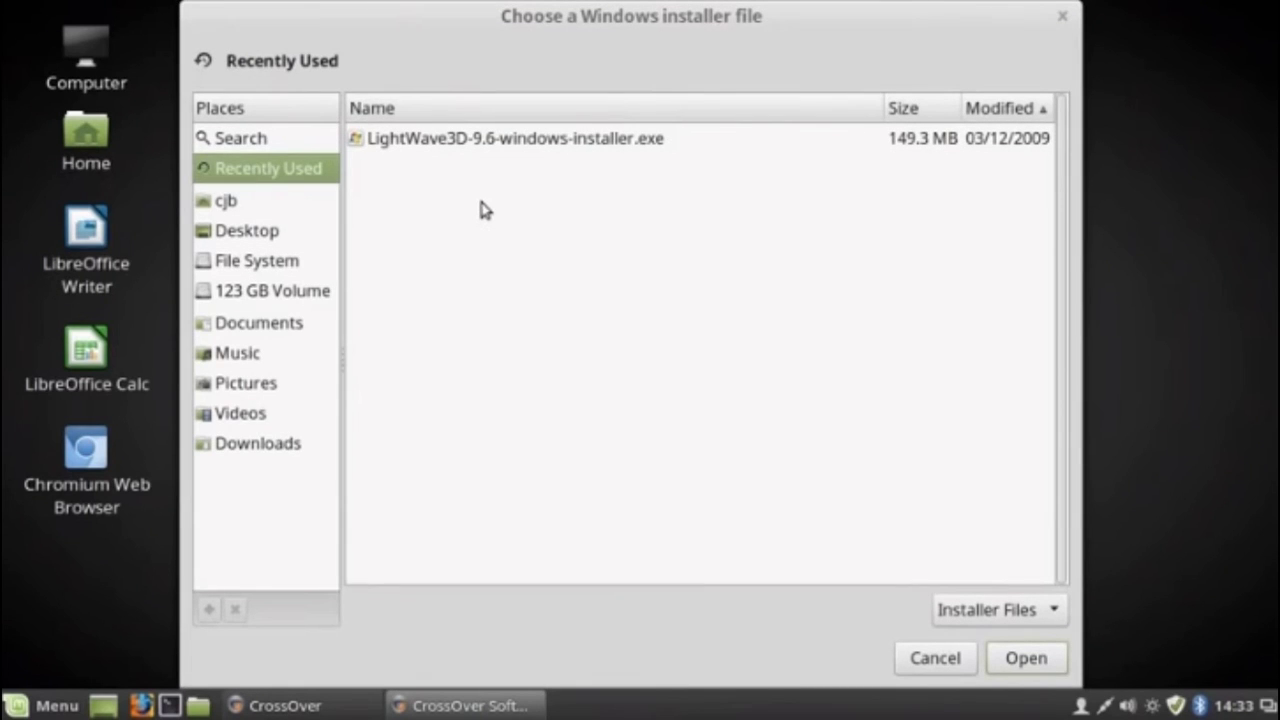
left_click(478, 148)
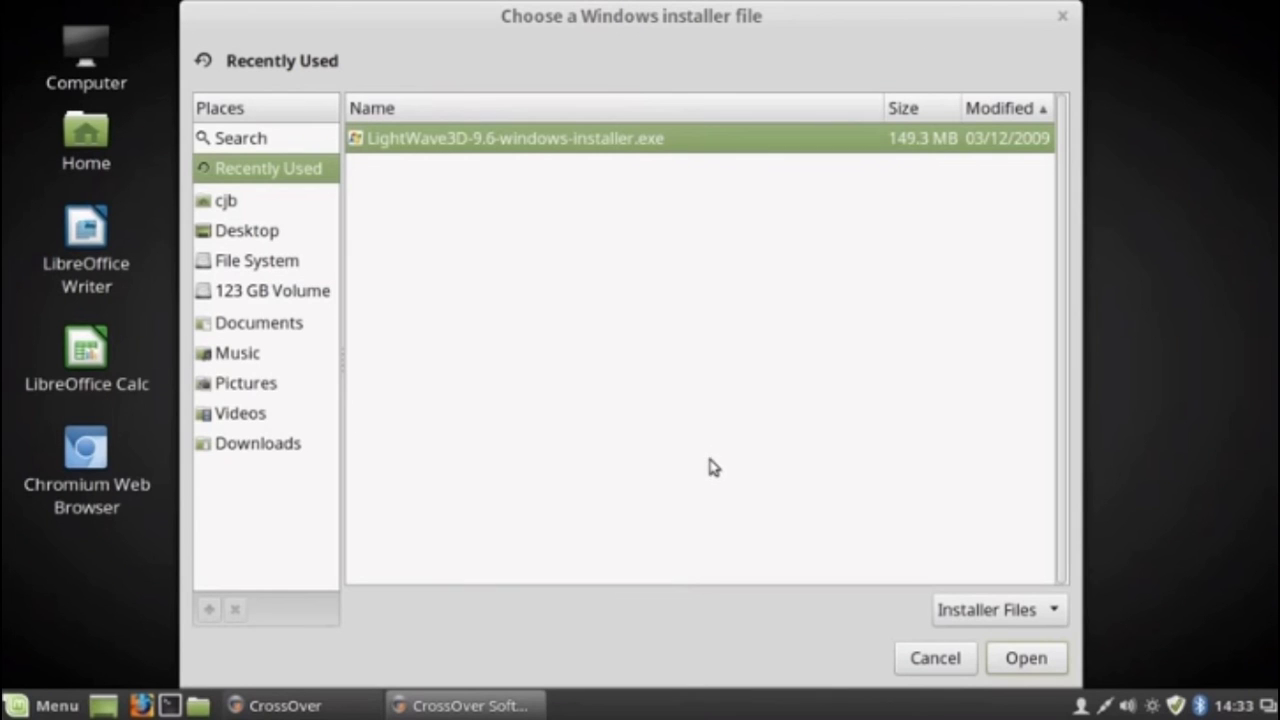
left_click(1008, 664)
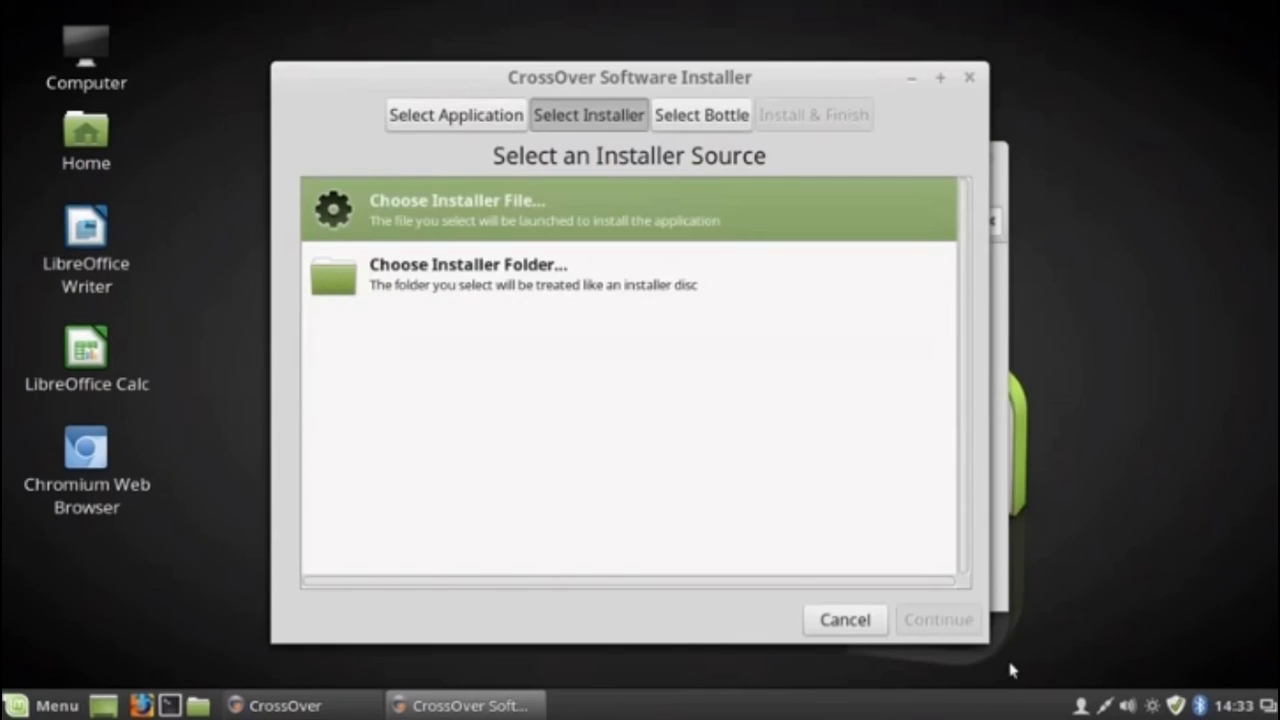
- Set the installation target to a new Windows 7 64-bit bottle named LightWave
left_click(697, 120)
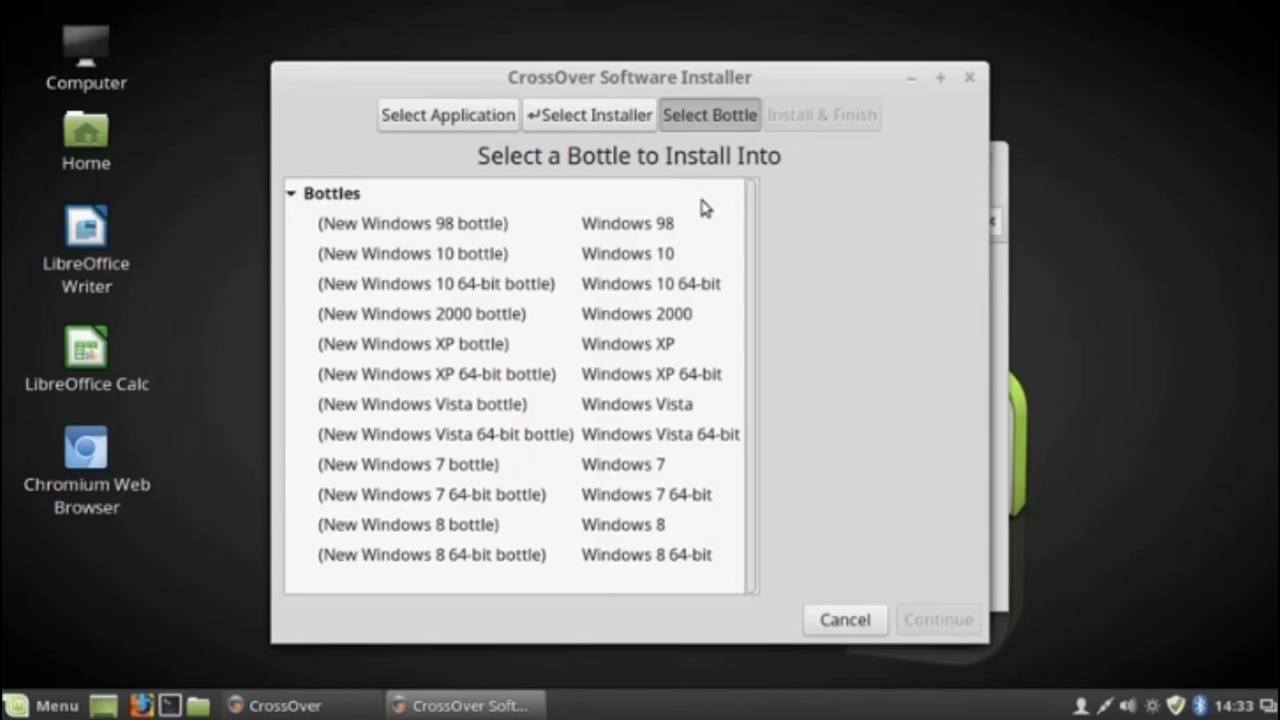
left_click(492, 502)
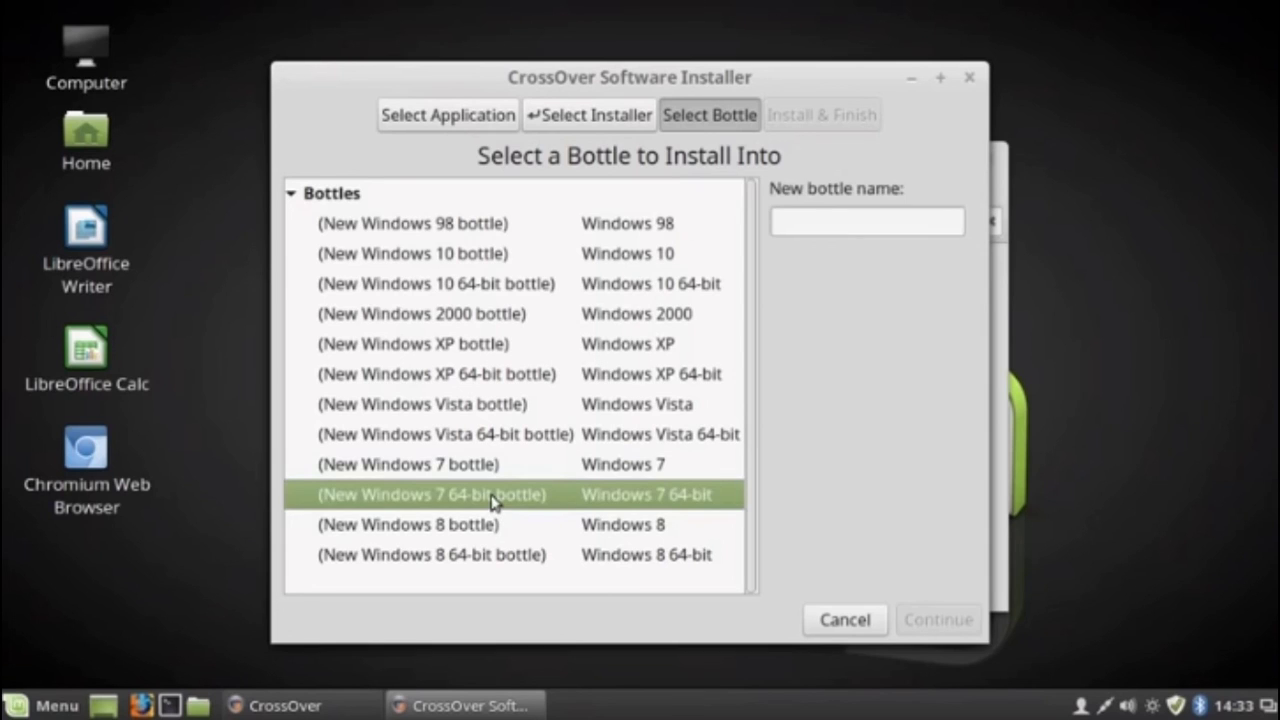
left_click(812, 223)
type("LightWave")
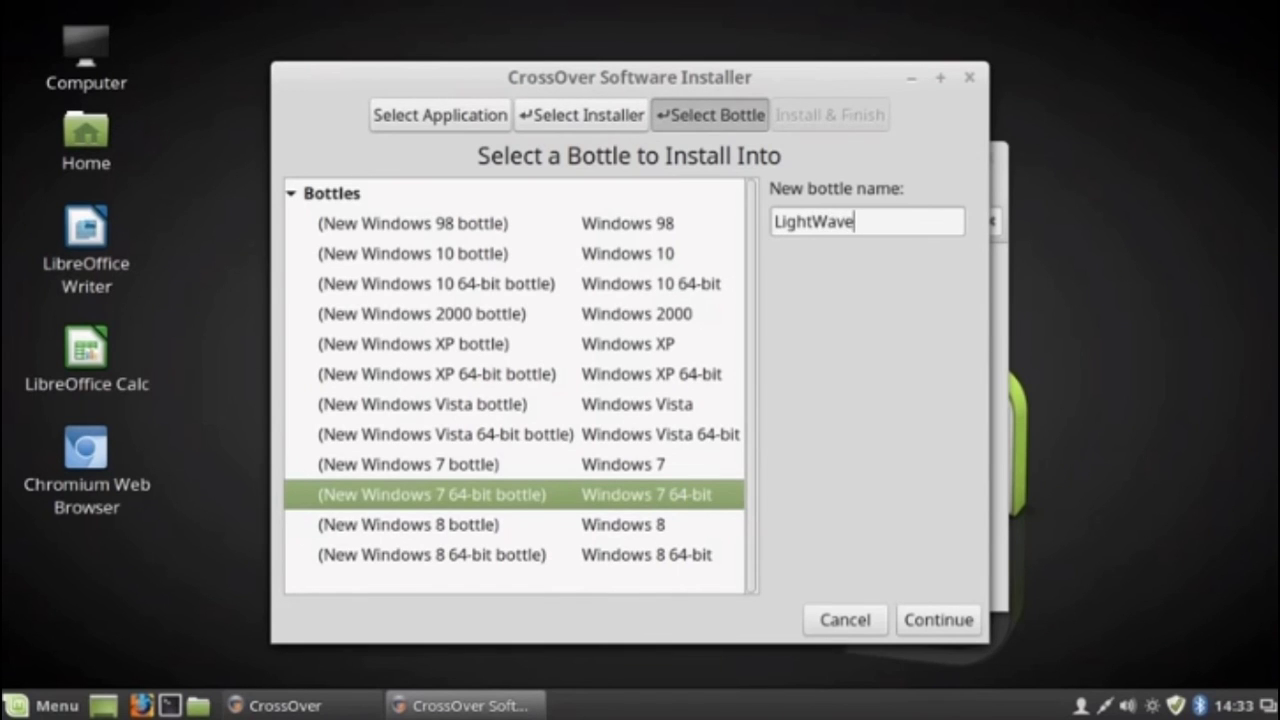
left_click(943, 610)
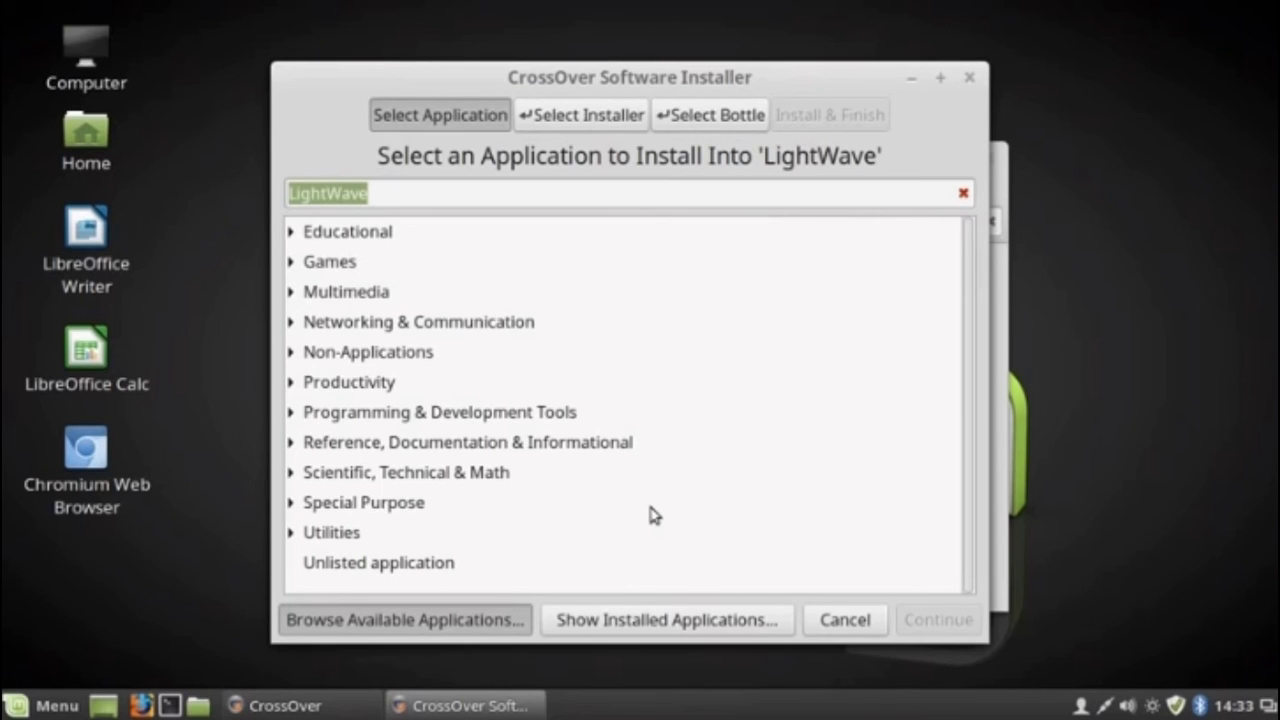
- Select the unlisted application profile for LightWave and start its installation
left_click(397, 573)
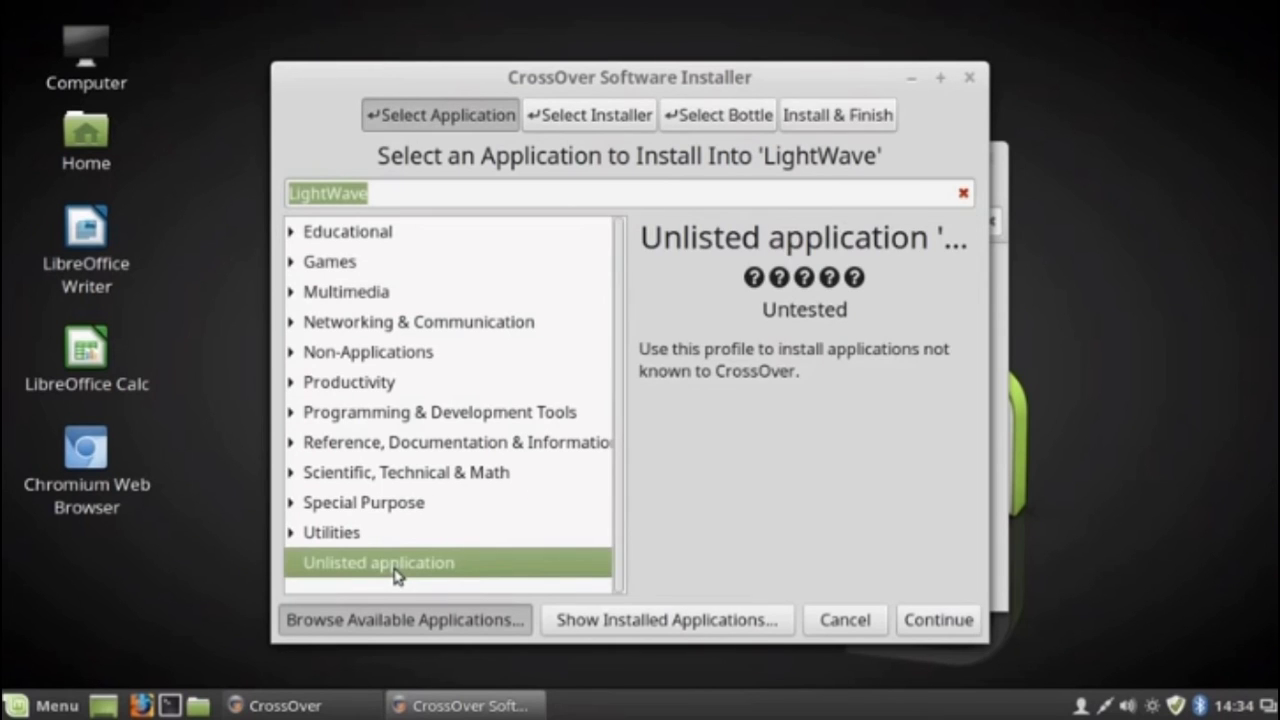
left_click(927, 620)
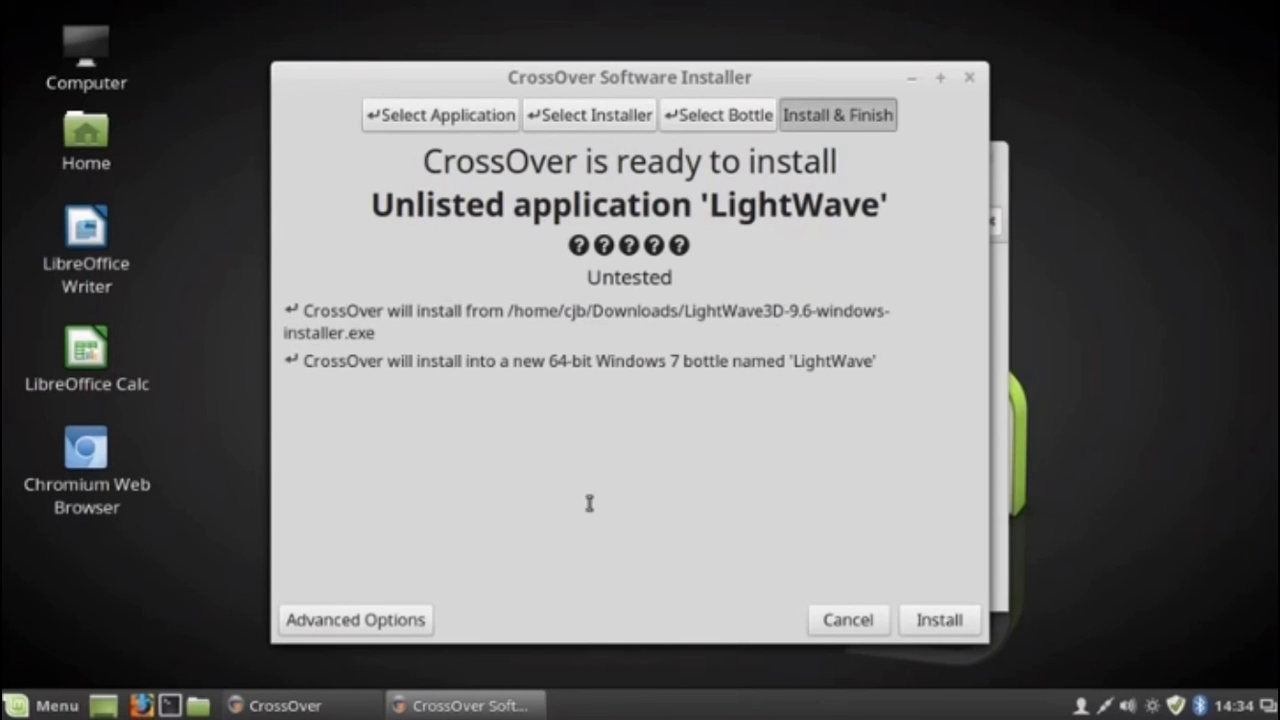
left_click(938, 620)
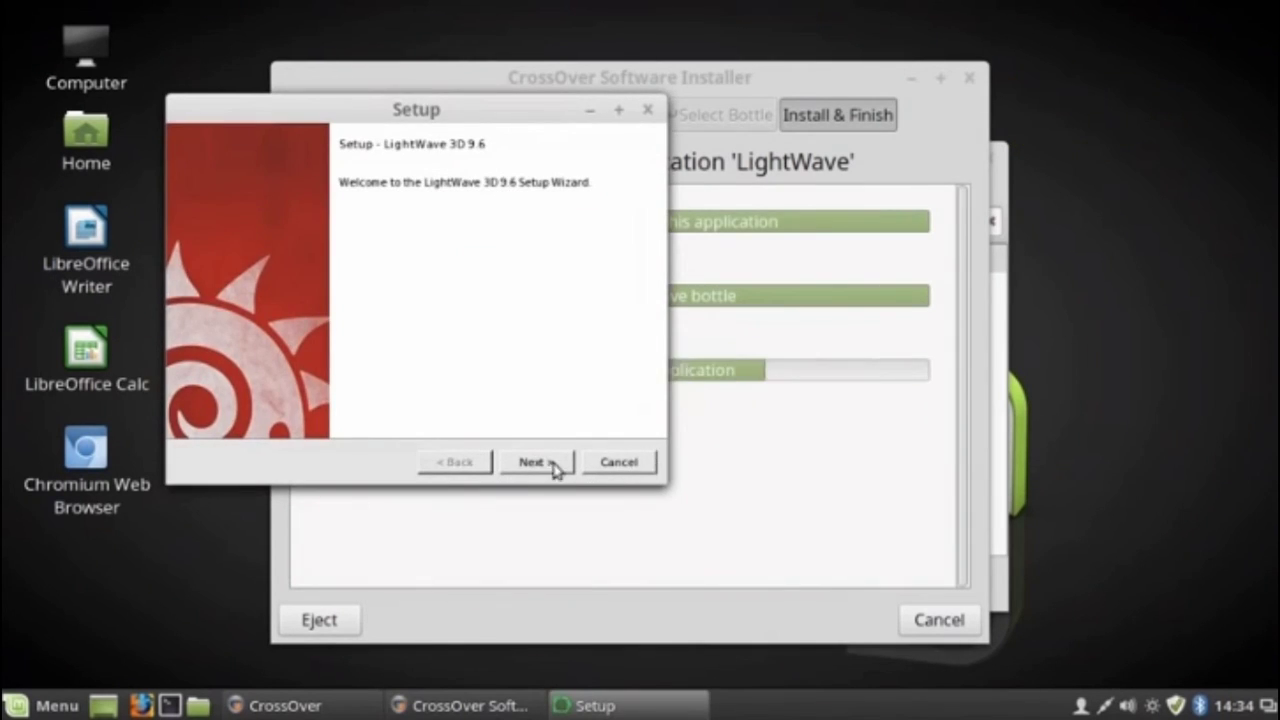
- Complete the LightWave 3D 9.6 setup wizard, accepting the license and keeping the Typical installation, and dismiss the readme
left_click(535, 462)
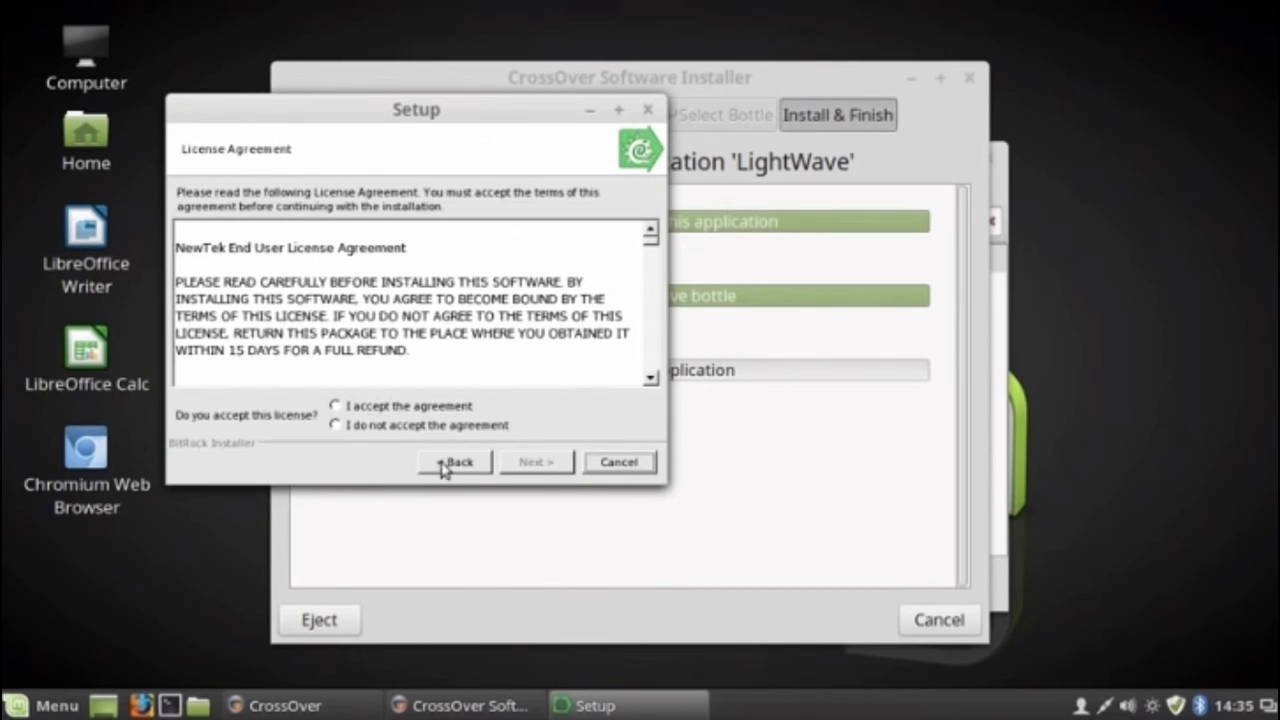
left_click(335, 407)
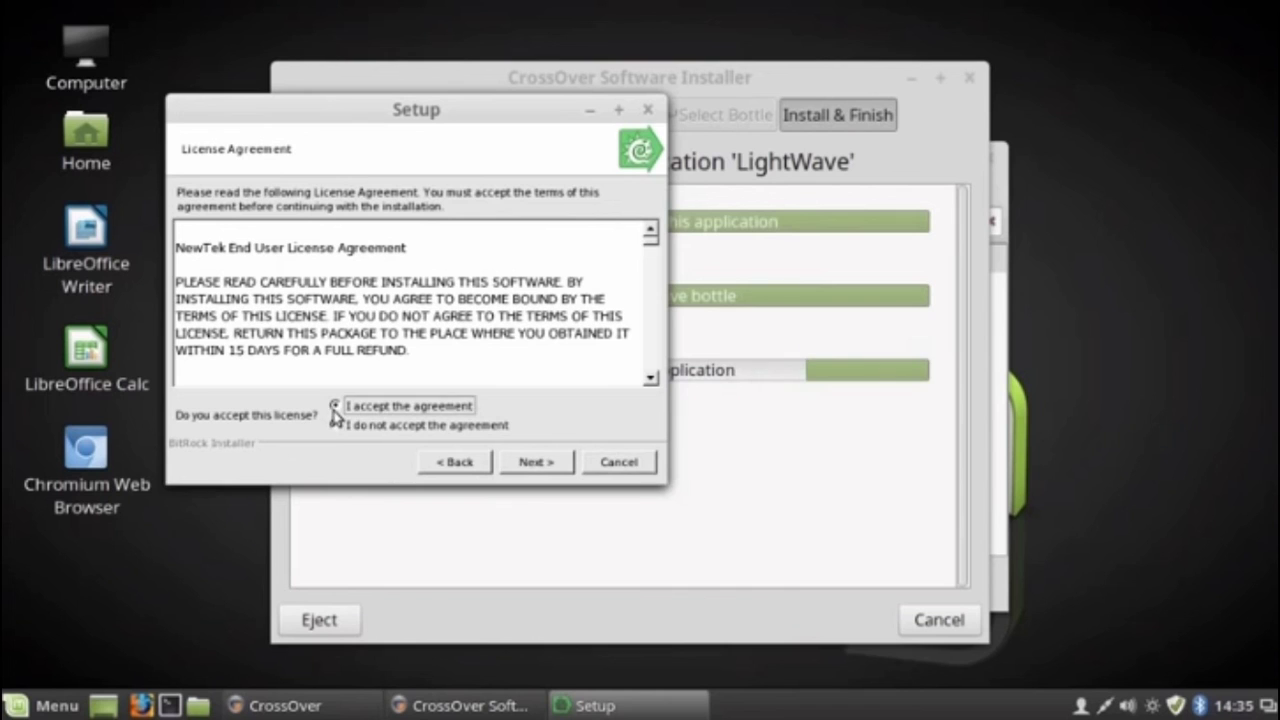
left_click(533, 472)
left_click(533, 472)
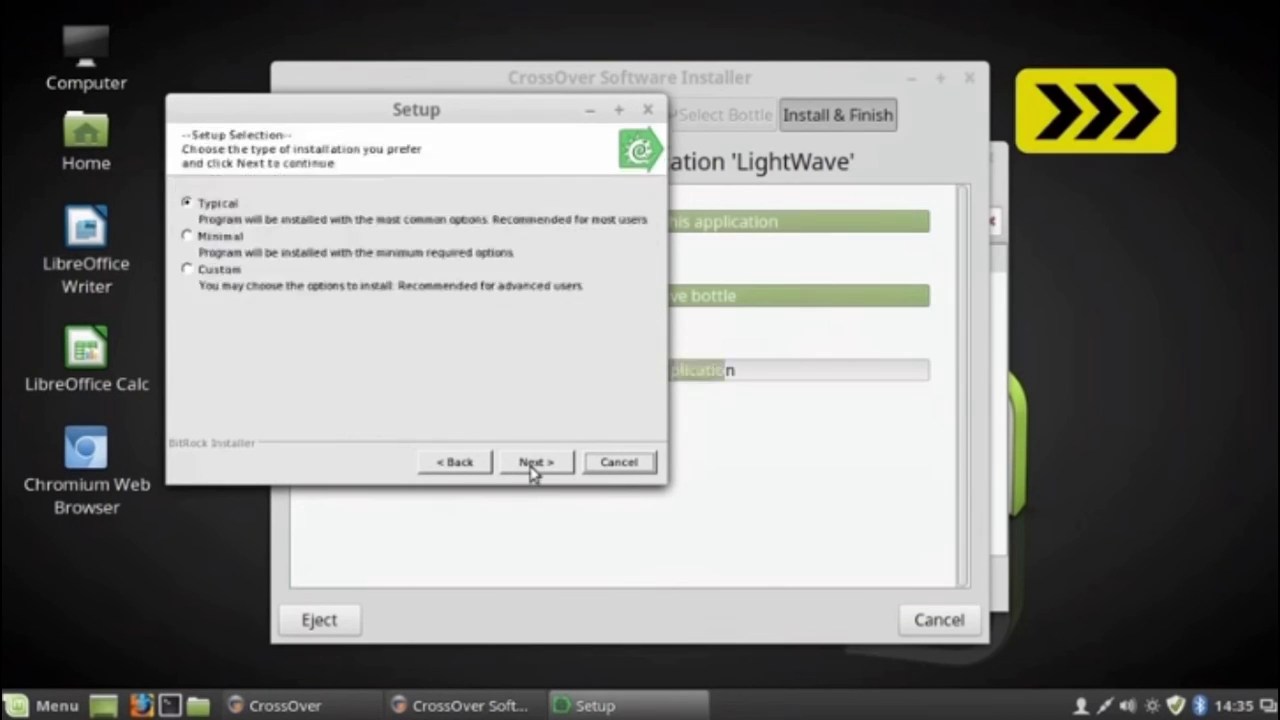
left_click(530, 471)
left_click(651, 520)
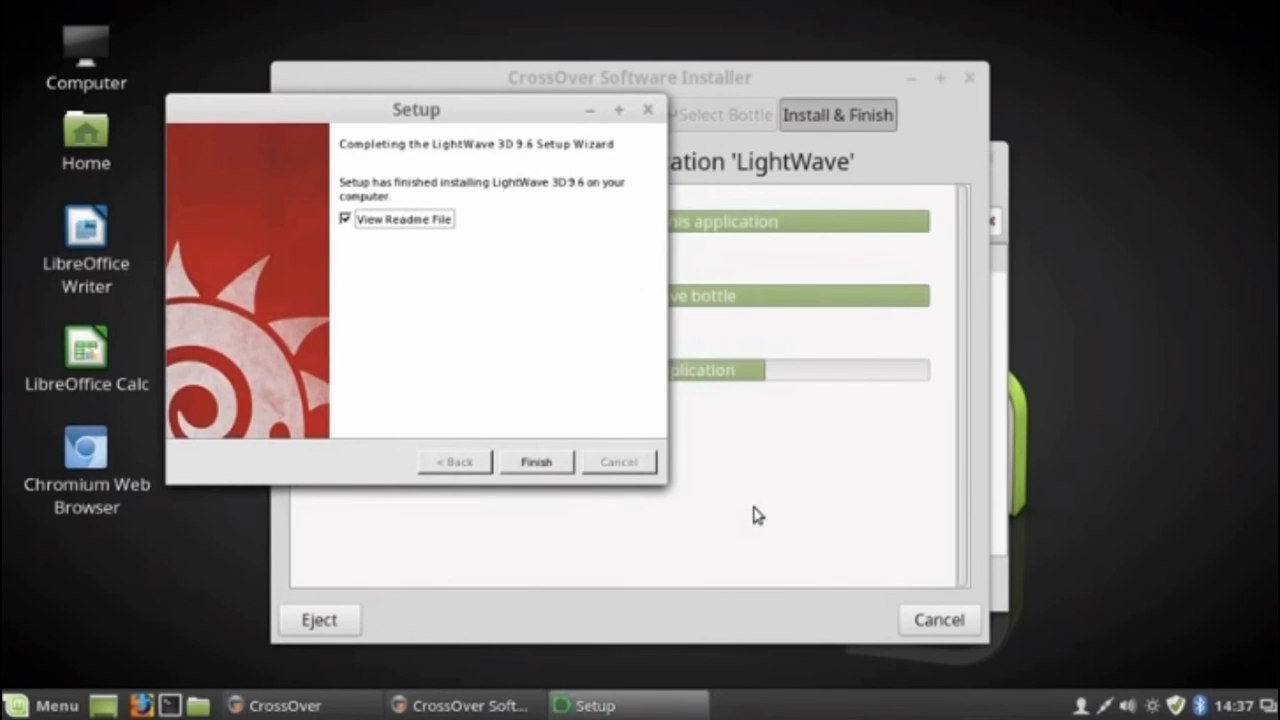
left_click(536, 465)
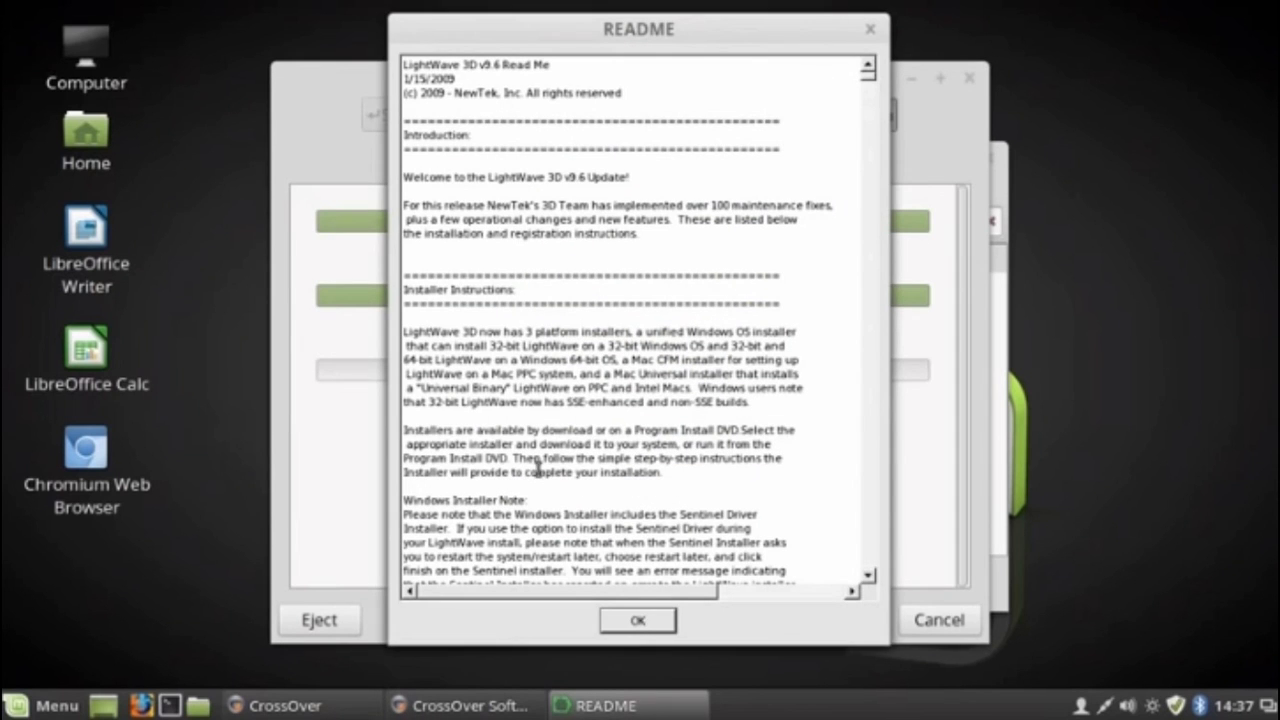
left_click(637, 620)
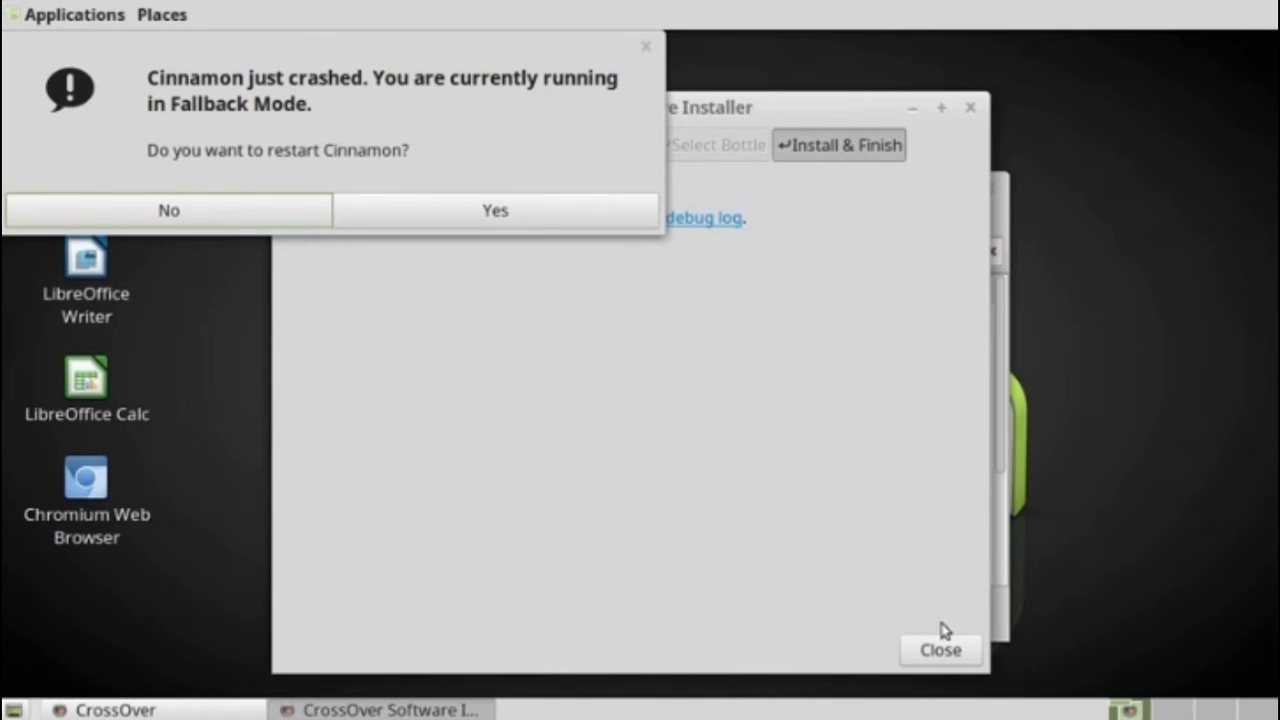
- Close the finished CrossOver software installer and decline the Cinnamon restart, moving the overlapping windows out of the way
left_click_drag(571, 51, 297, 329)
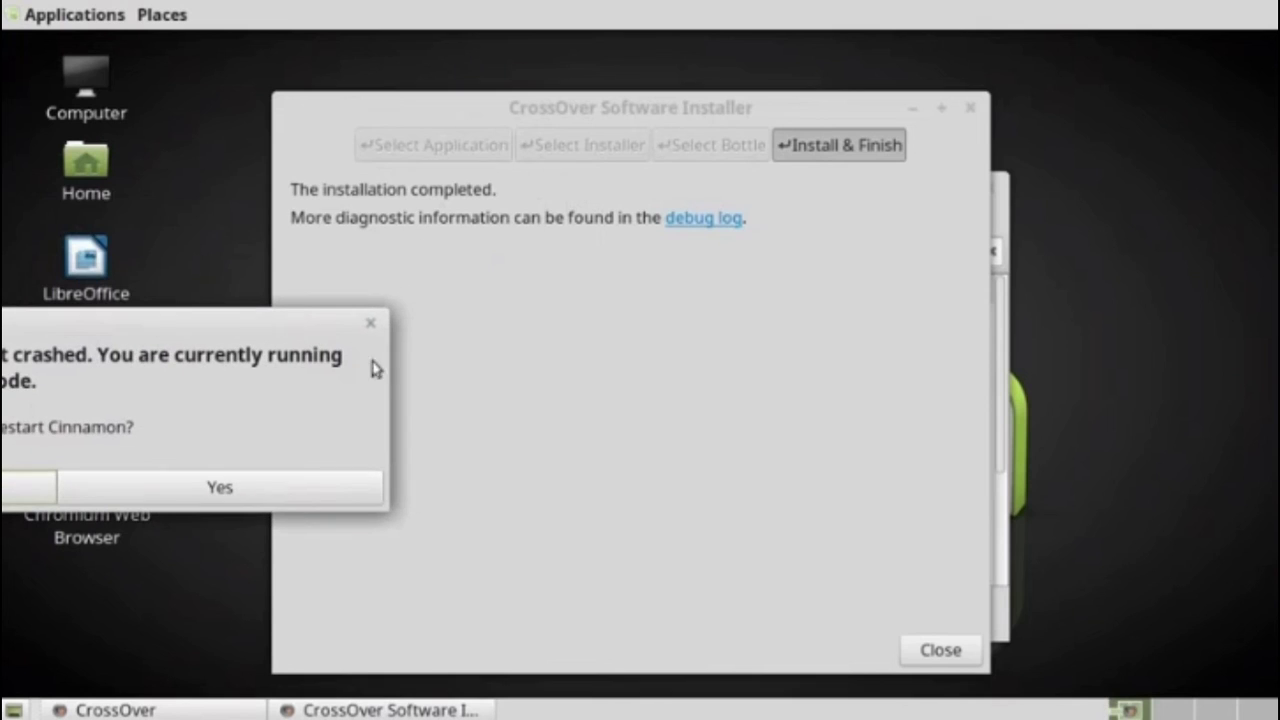
left_click(930, 650)
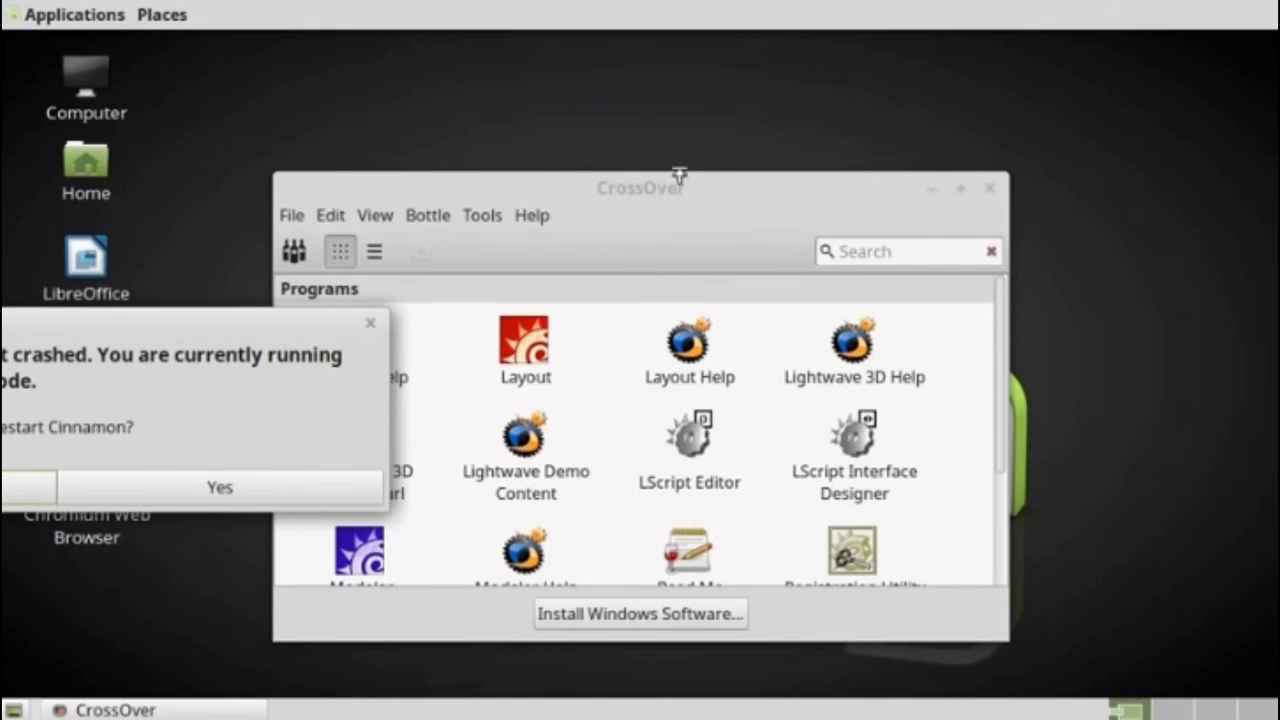
left_click_drag(714, 189, 873, 105)
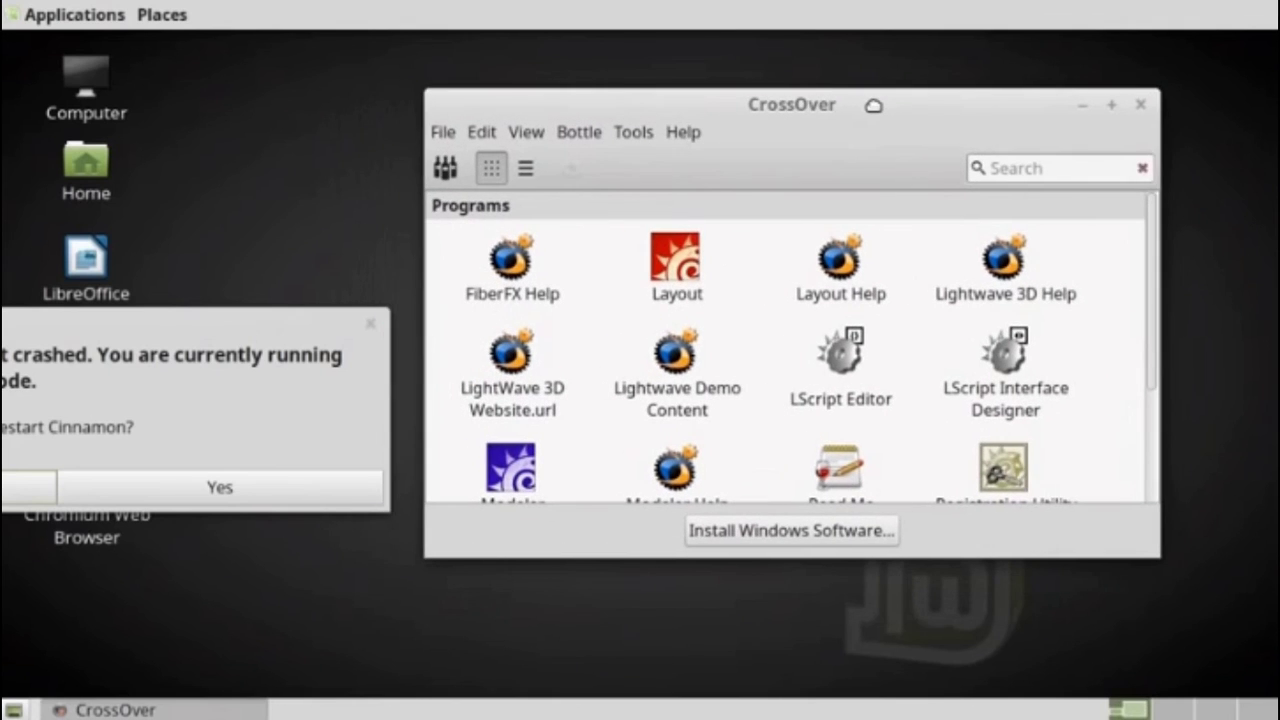
left_click_drag(266, 323, 603, 231)
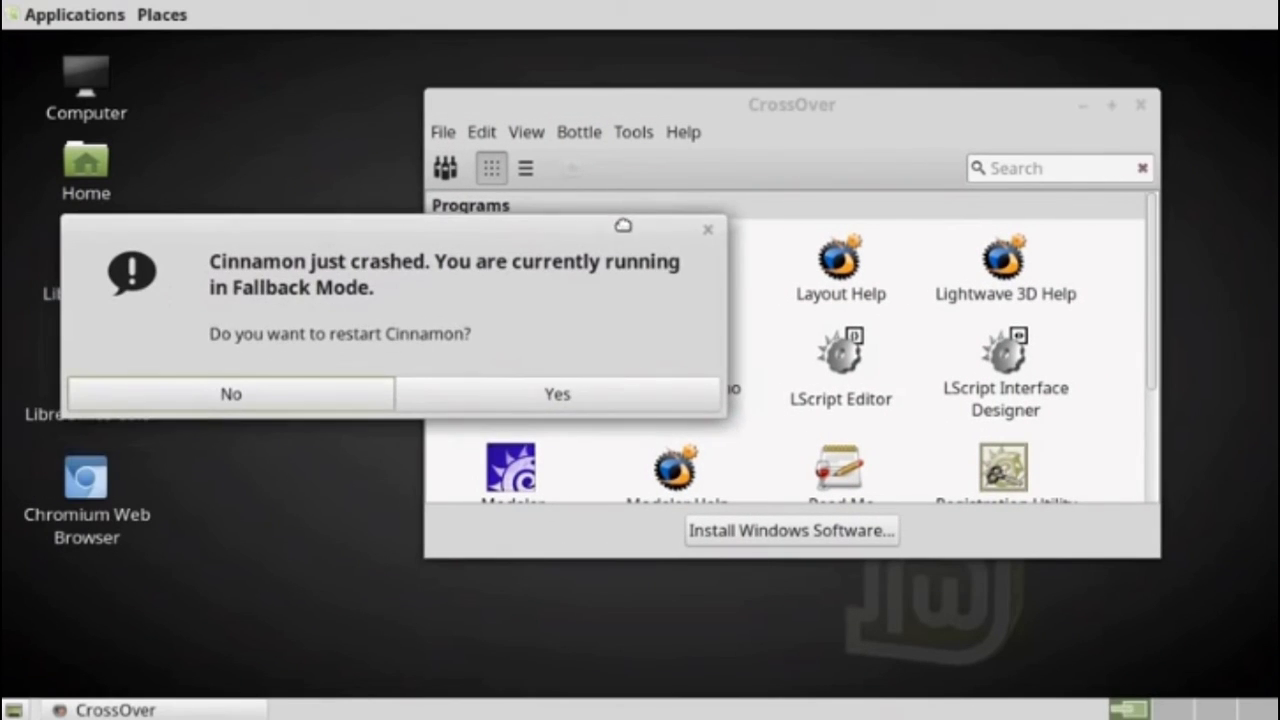
left_click(232, 396)
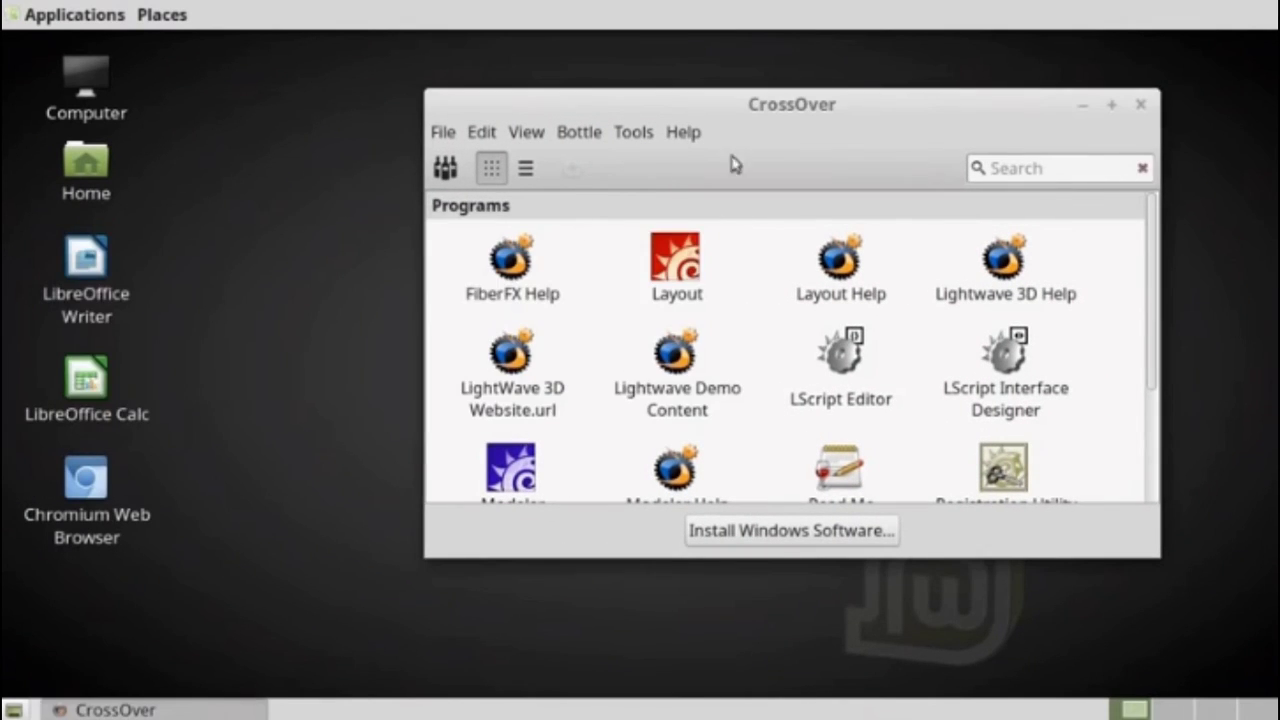
- Enlarge the CrossOver window to reveal more programs, then launch LightWave Modeler and continue in Discovery Edition without registering
left_click_drag(862, 114, 689, 111)
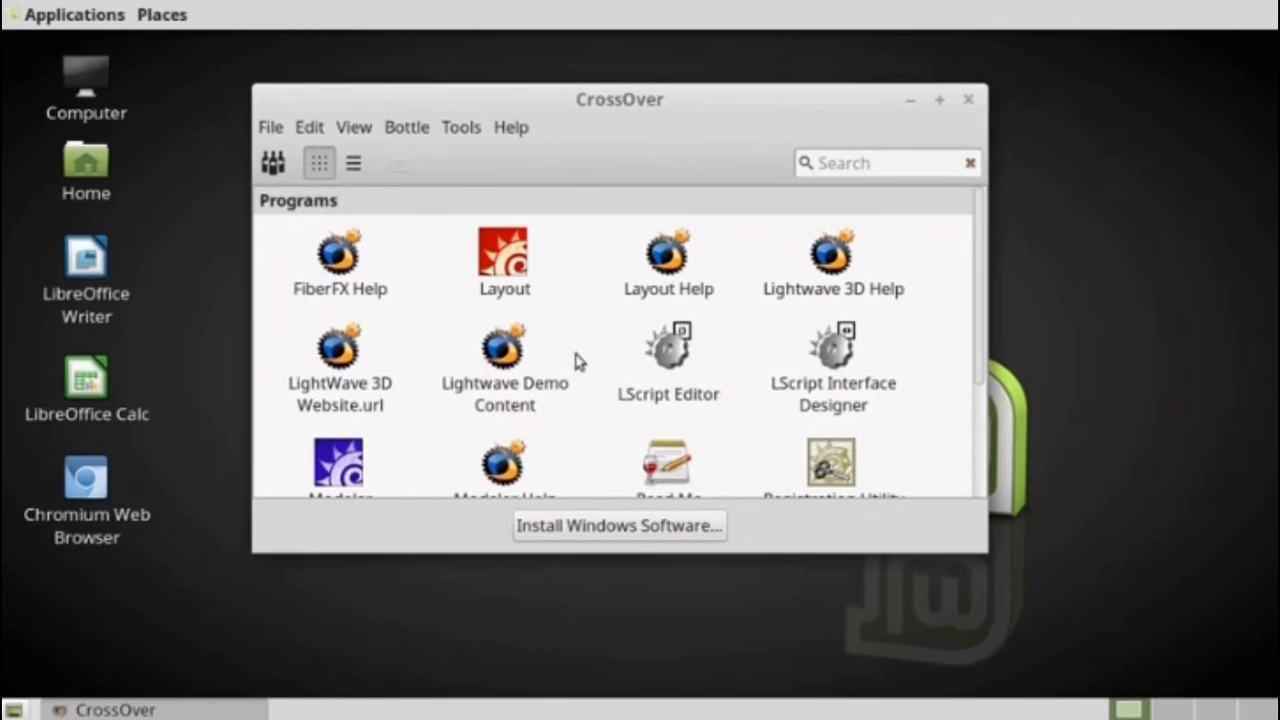
left_click_drag(522, 548, 502, 648)
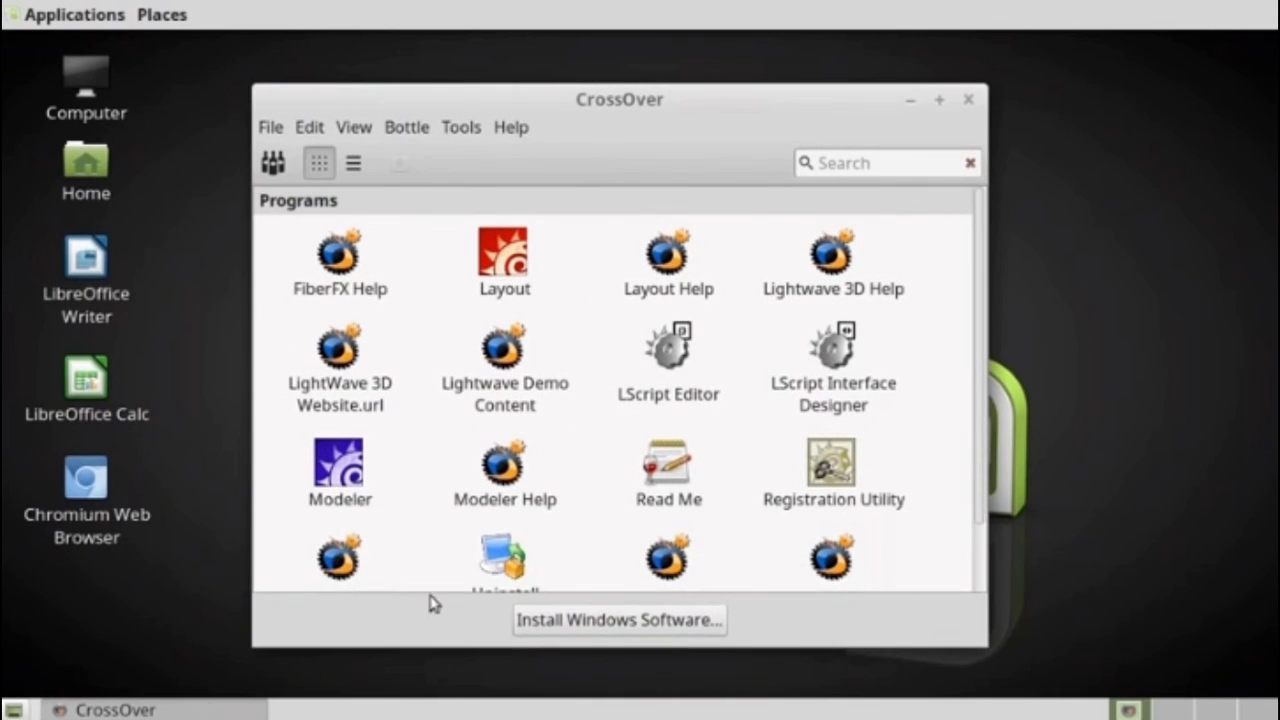
left_click(350, 480)
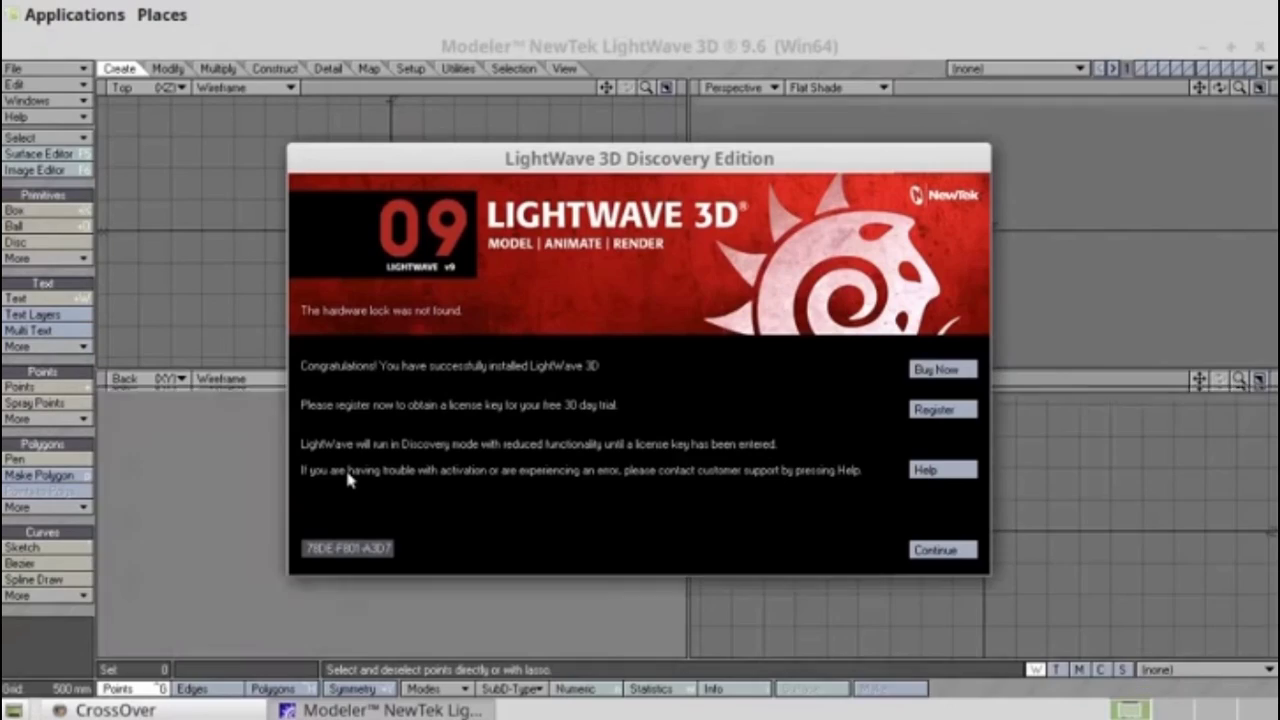
left_click(945, 549)
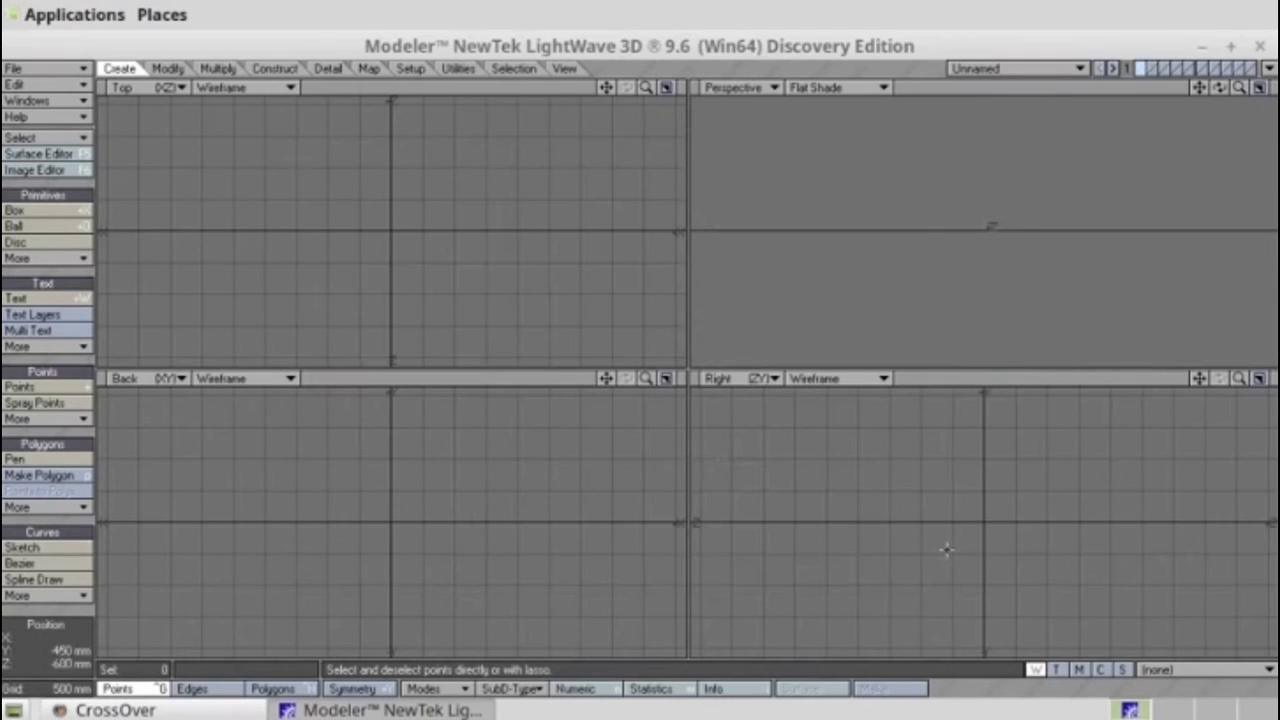
- Draw a box in the Top view just below the X axis and raise it above the ground line in the Back view
left_click(32, 211)
left_click_drag(318, 237, 480, 342)
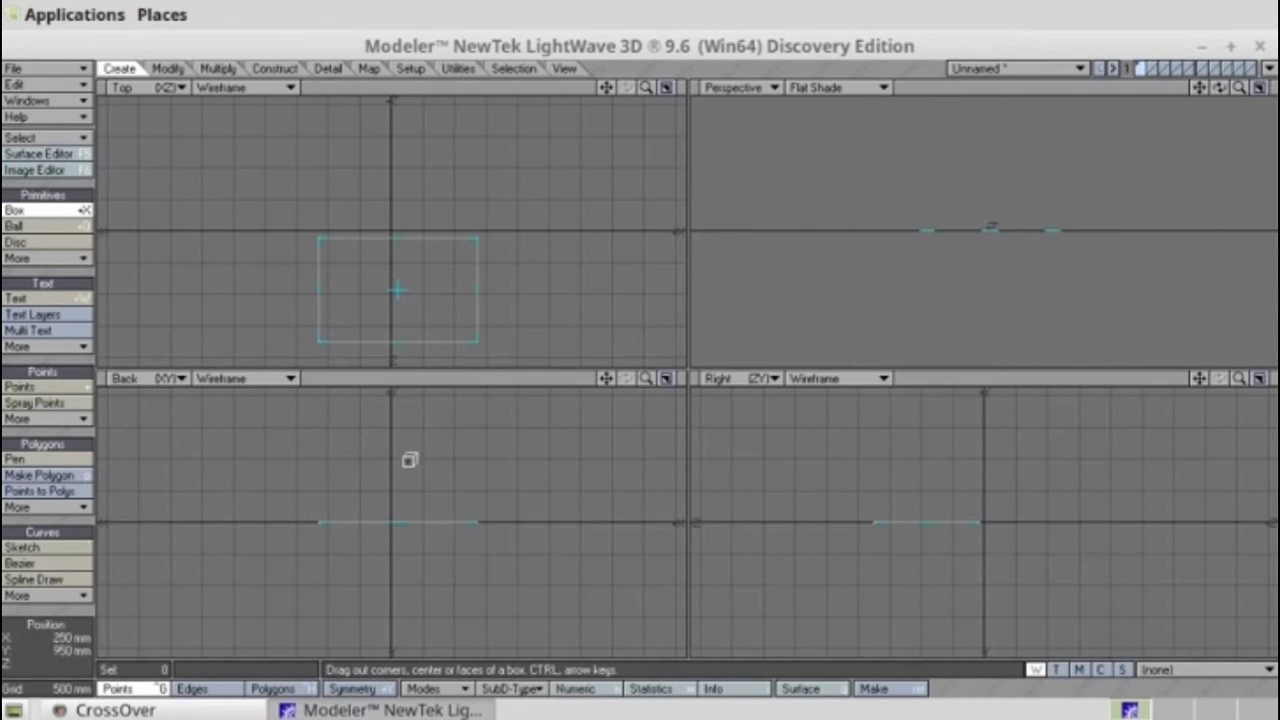
left_click_drag(409, 457, 409, 411)
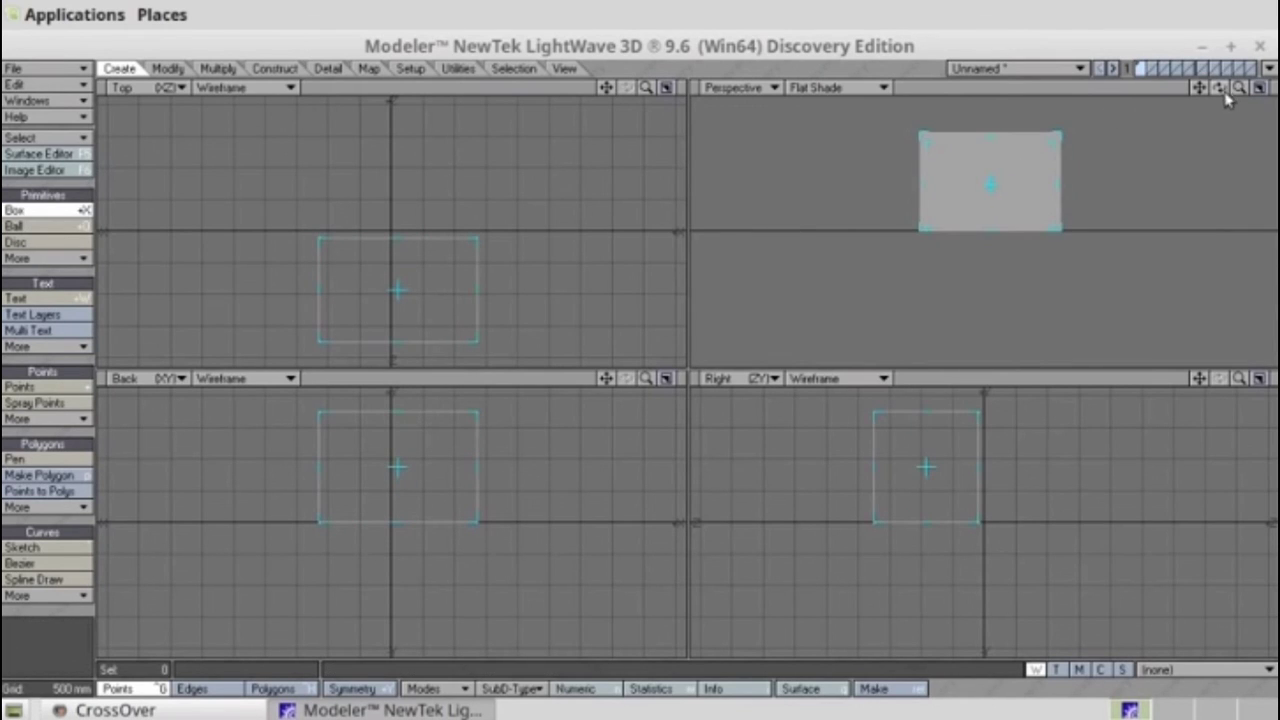
left_click_drag(1219, 87, 1155, 145)
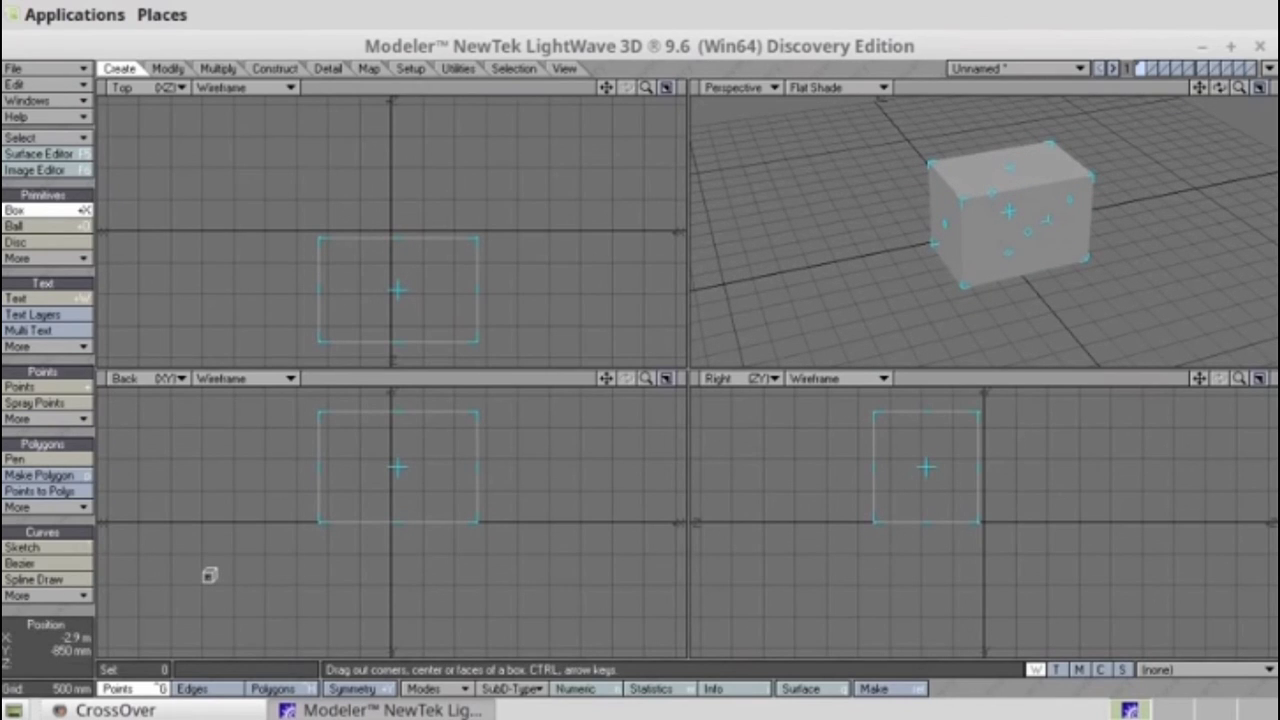
- Knife the box with two roughly horizontal cuts in the Back view, at about two thirds and one third of its height
key("shift+k")
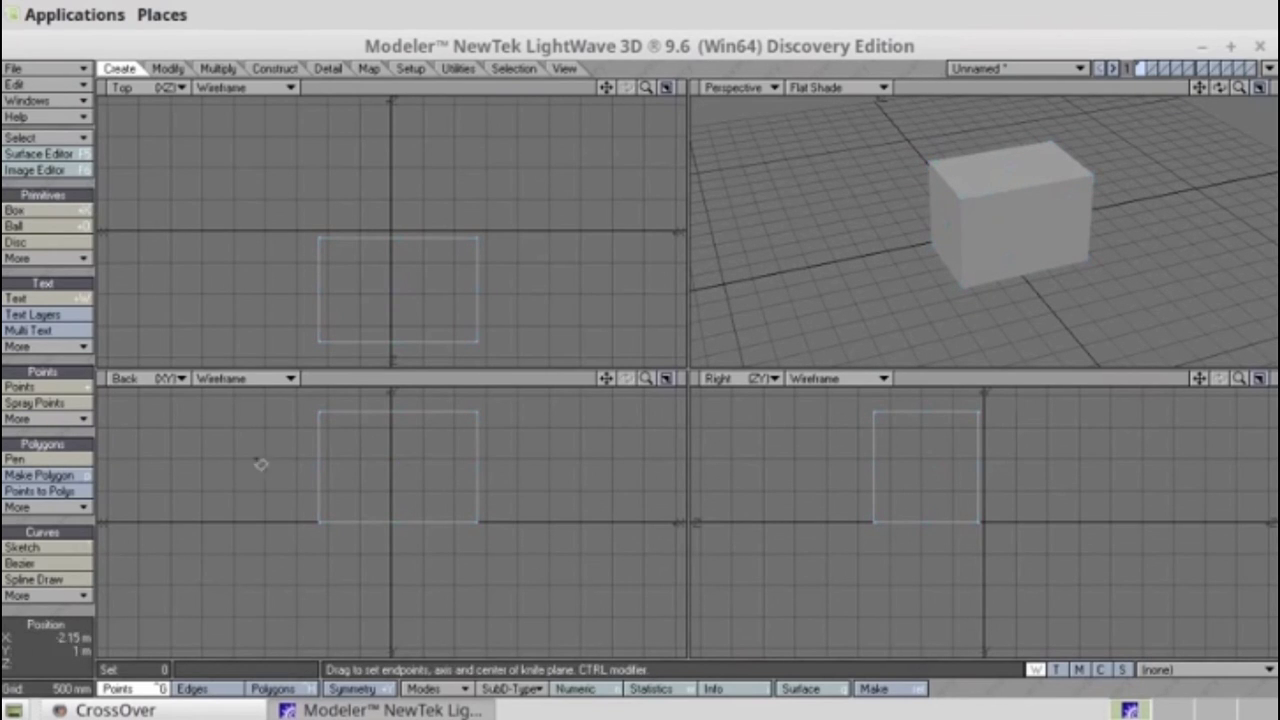
left_click_drag(258, 458, 578, 463)
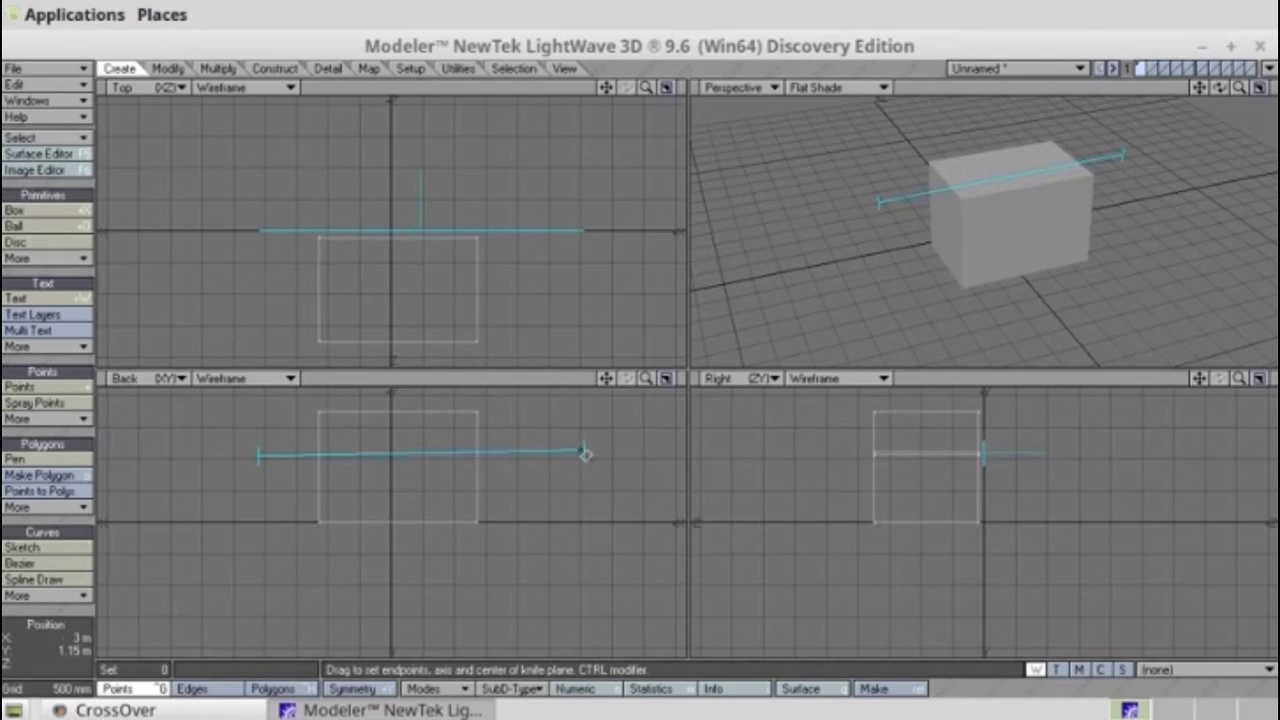
key("space")
key("shift+k")
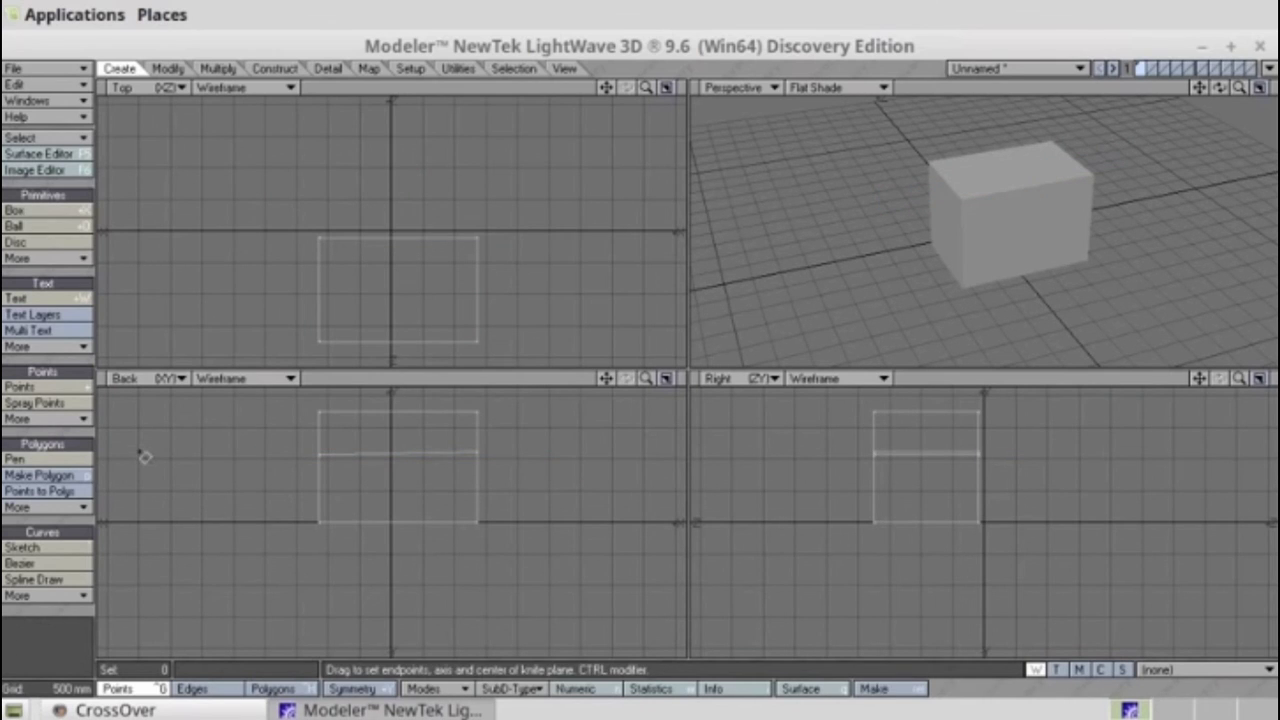
left_click_drag(281, 490, 552, 492)
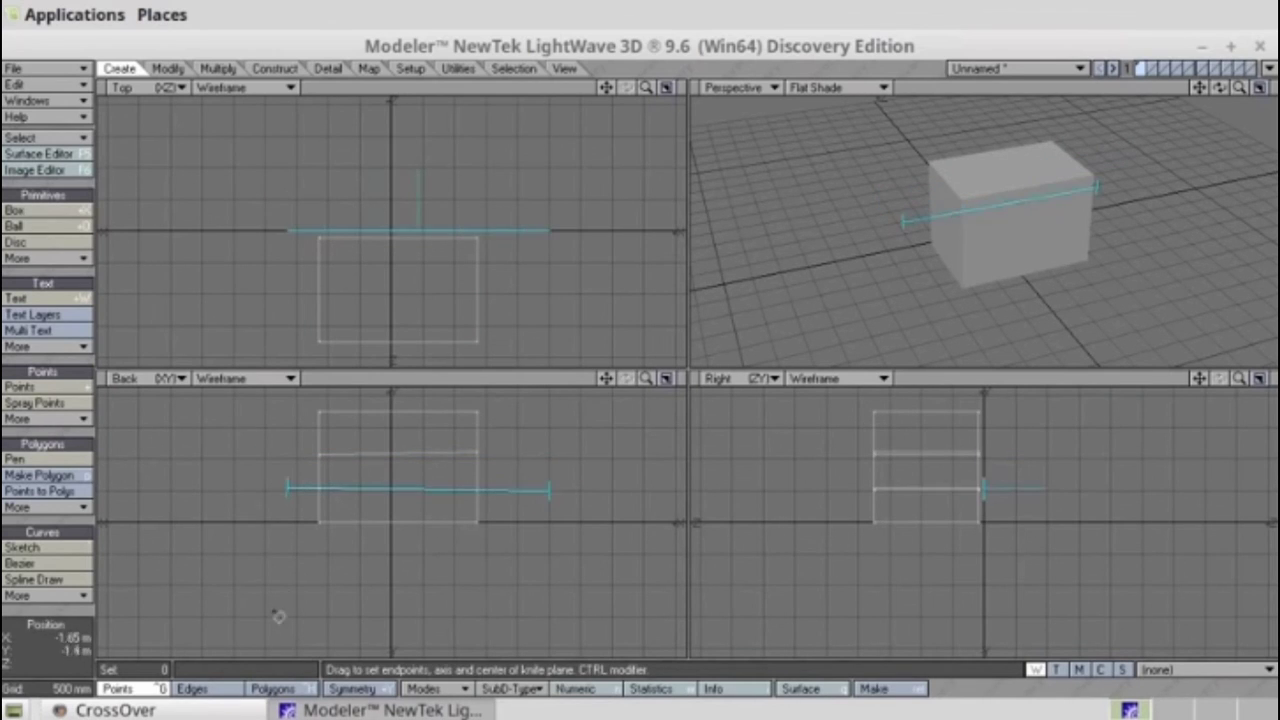
- Select the four side polygons of the box's middle band and stretch them outward in the Top view to about 1.5 times their size
left_click(277, 689)
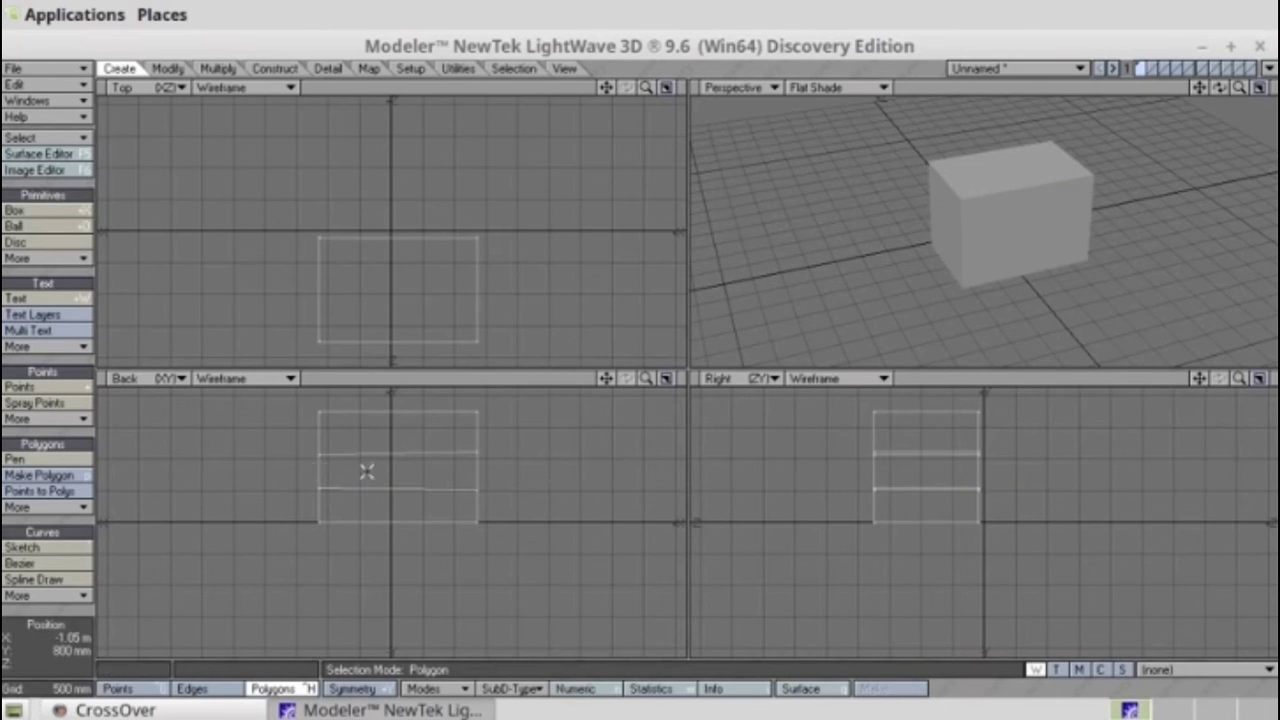
left_click_drag(366, 470, 291, 471)
left_click(464, 471)
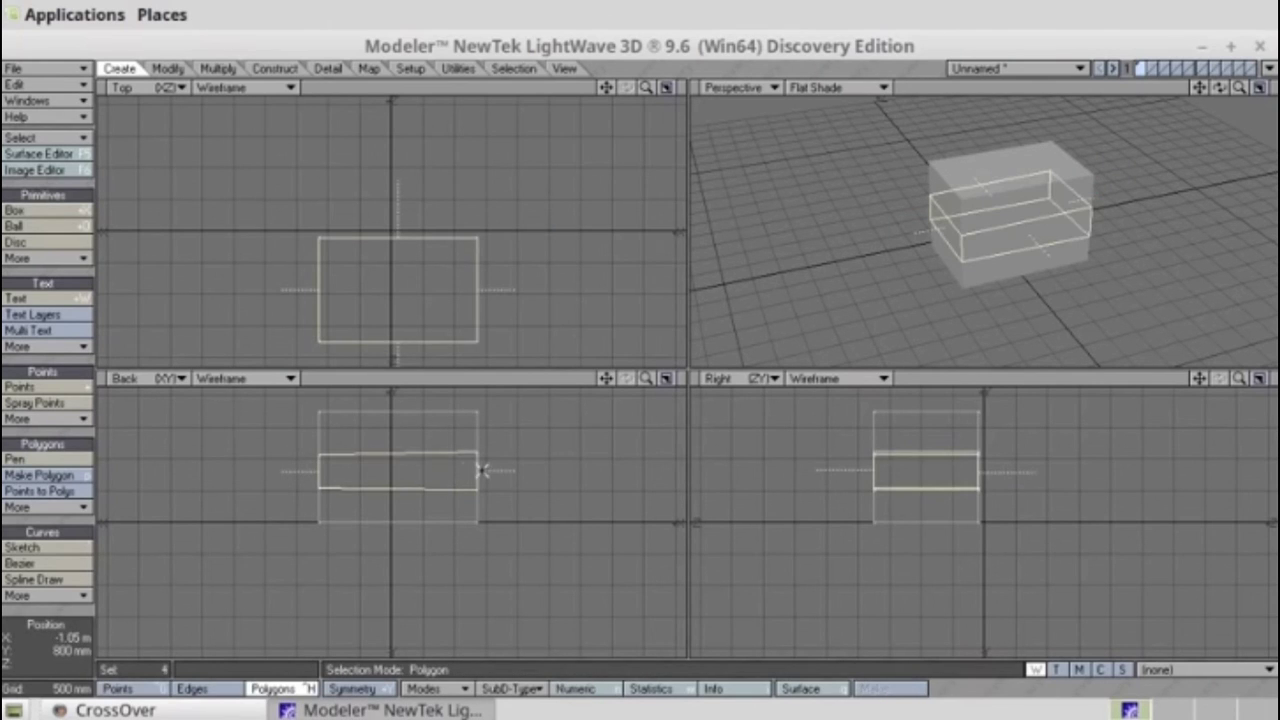
key("h")
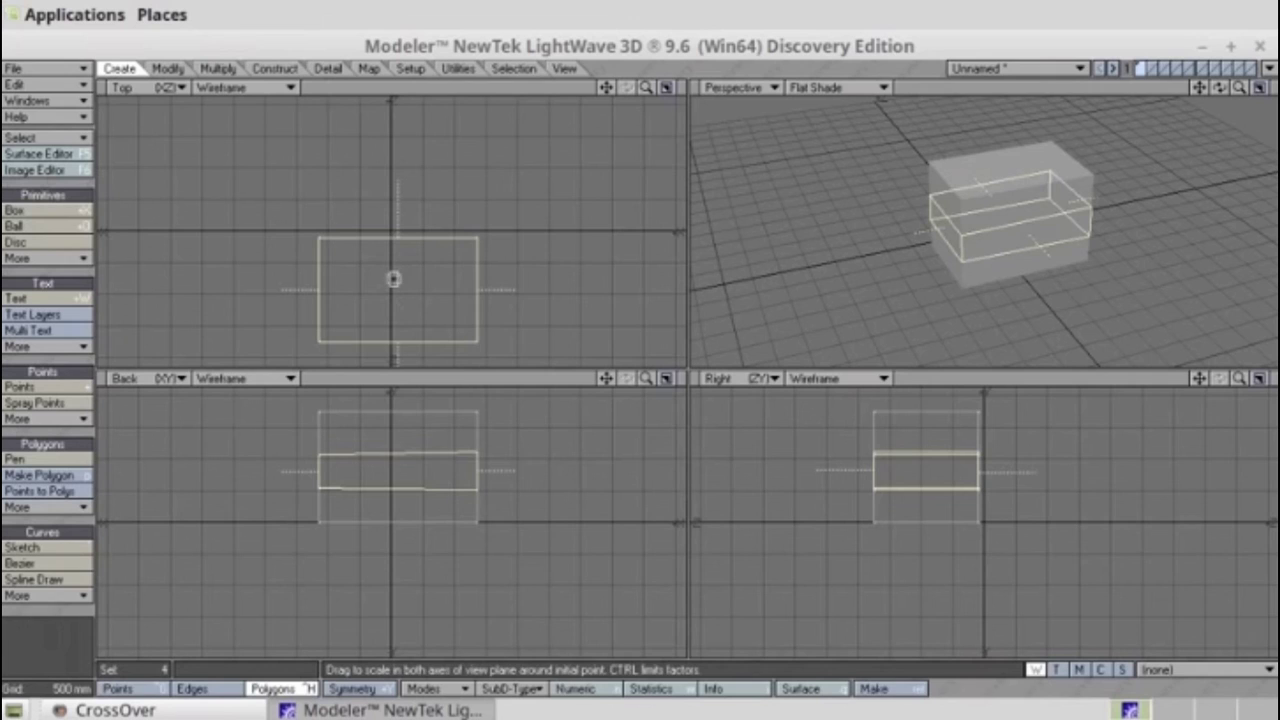
left_click_drag(392, 292, 470, 262)
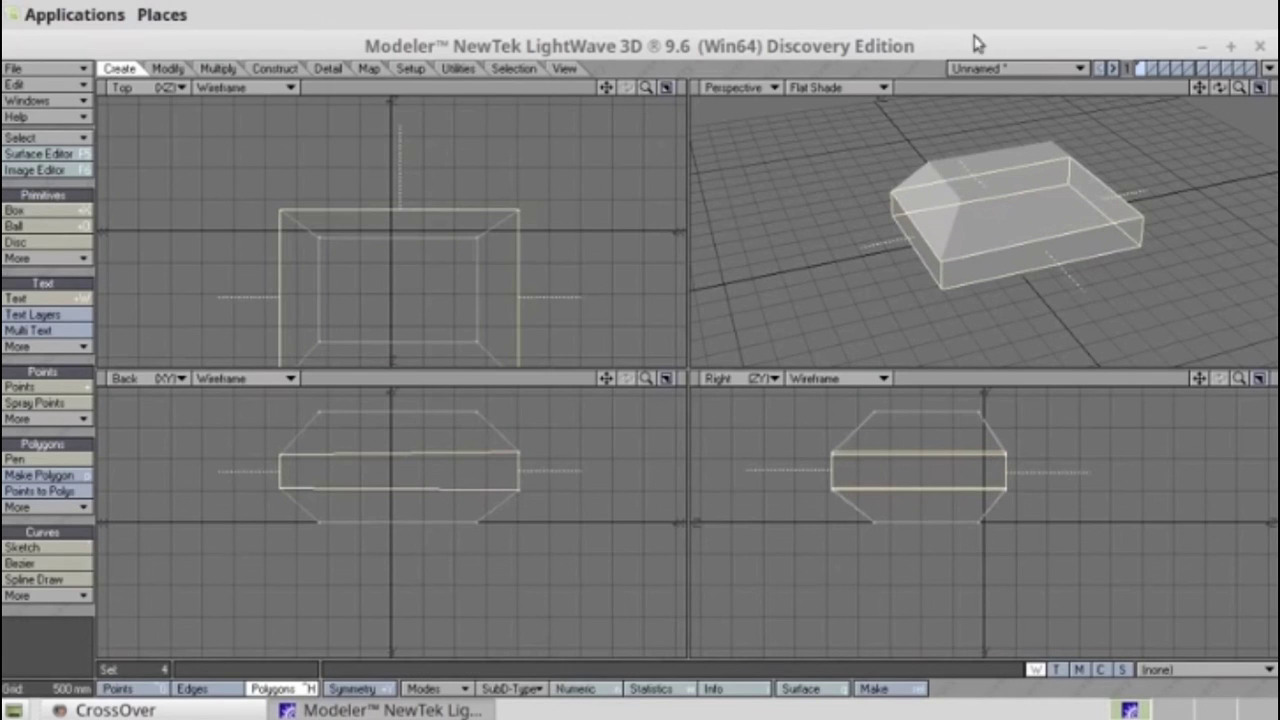
- Deselect the band to convert the whole box to a subdivision surface, and select two neighbouring side polygons in the Perspective view
left_click_drag(1218, 87, 1150, 92)
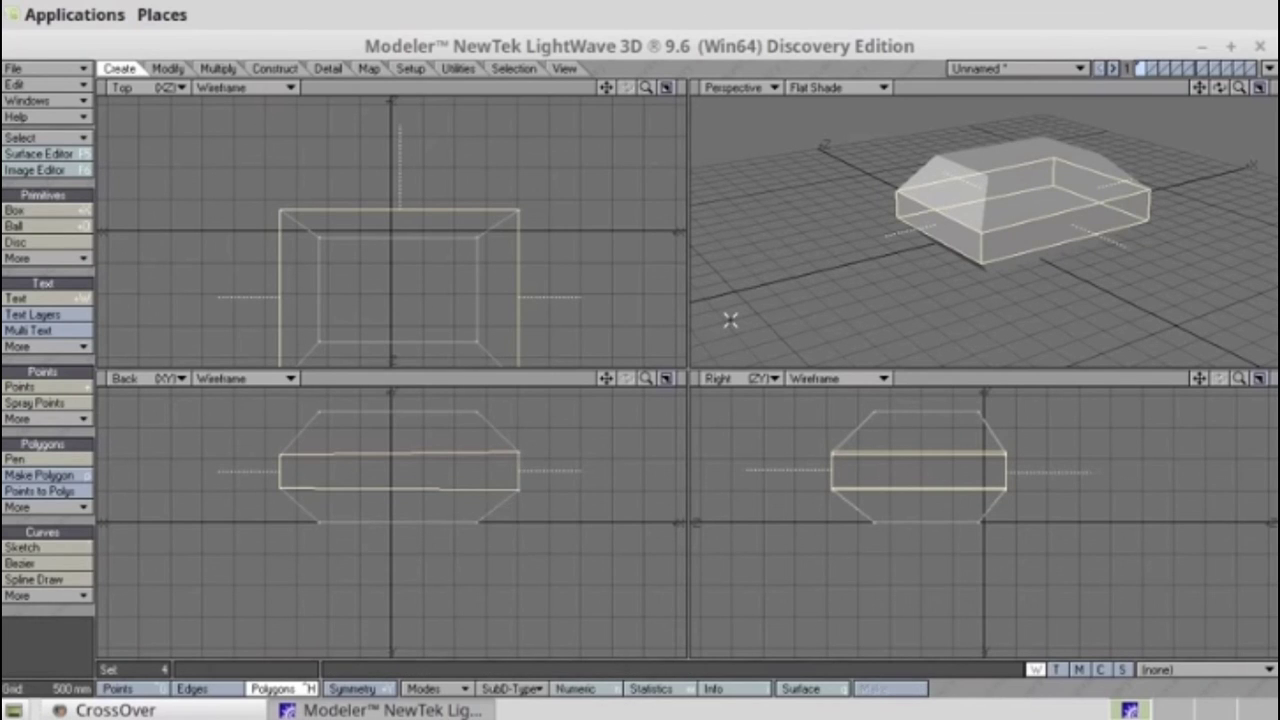
key("slash")
key("Tab")
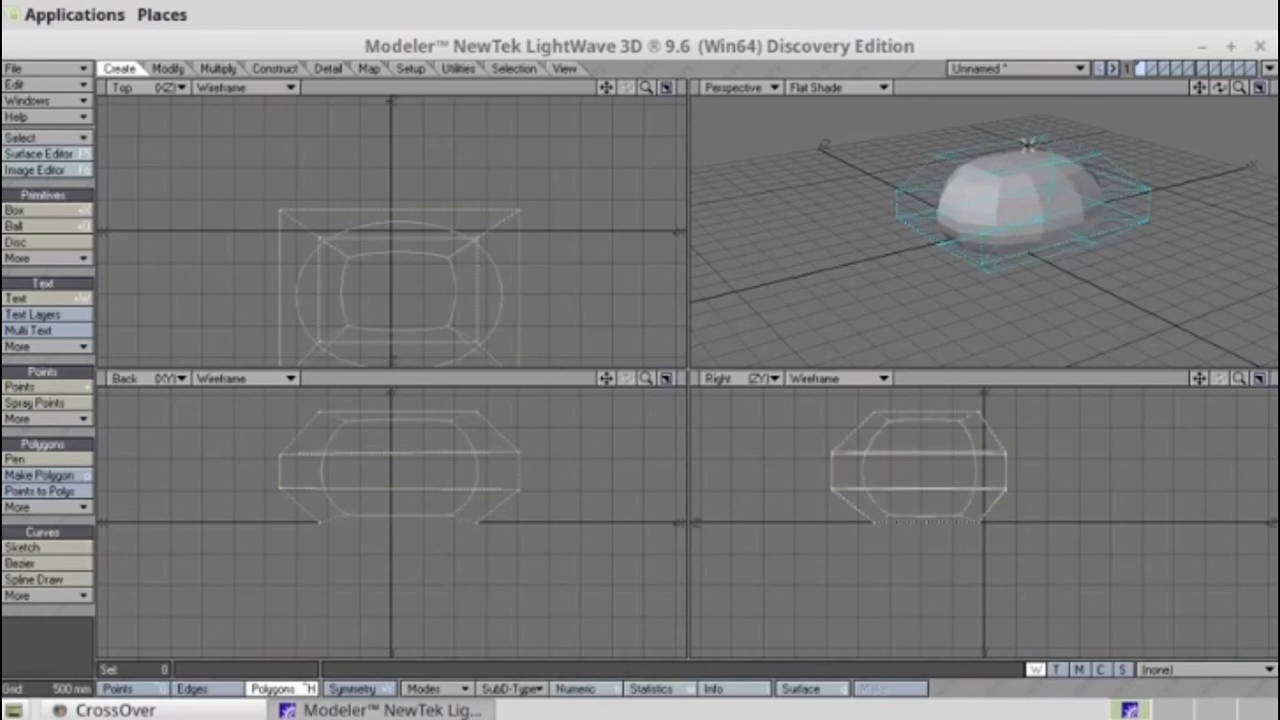
left_click_drag(1160, 145, 1122, 178)
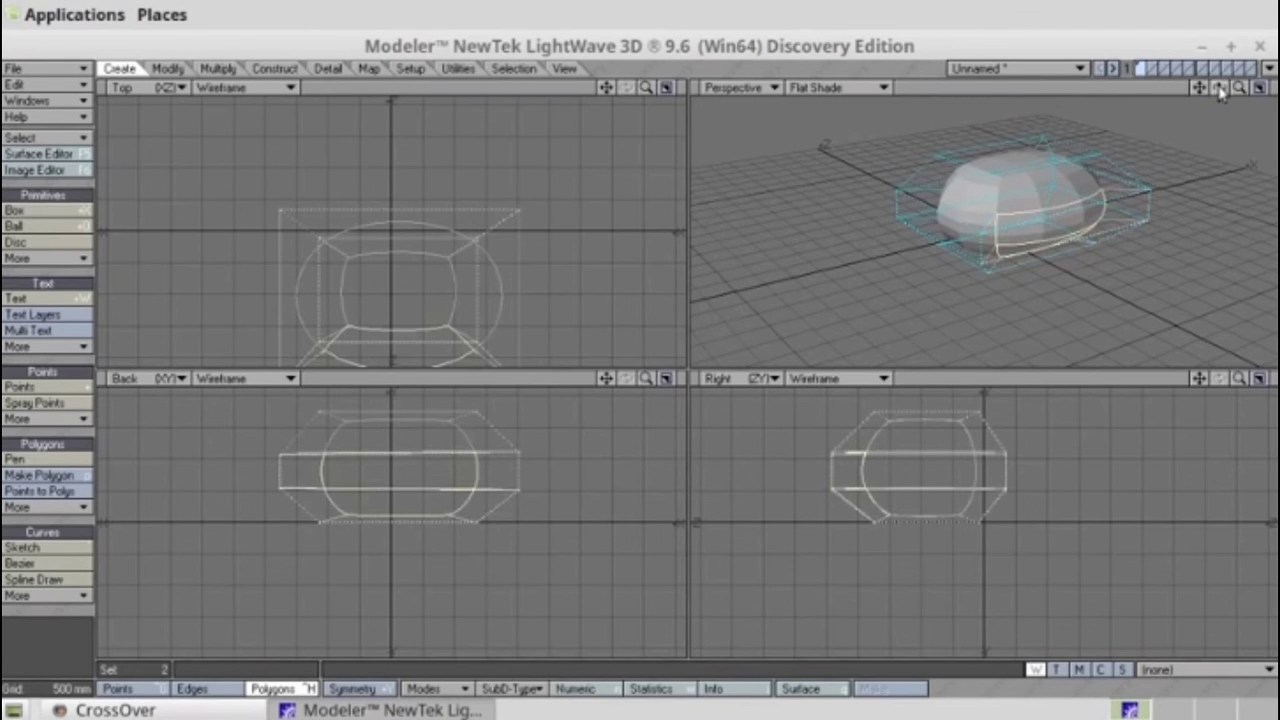
mouse_move(1220, 90)
left_mouse_down()
mouse_move(1220, 120)
mouse_move(1215, 60)
mouse_move(1250, 80)
mouse_move(1222, 92)
left_mouse_up()
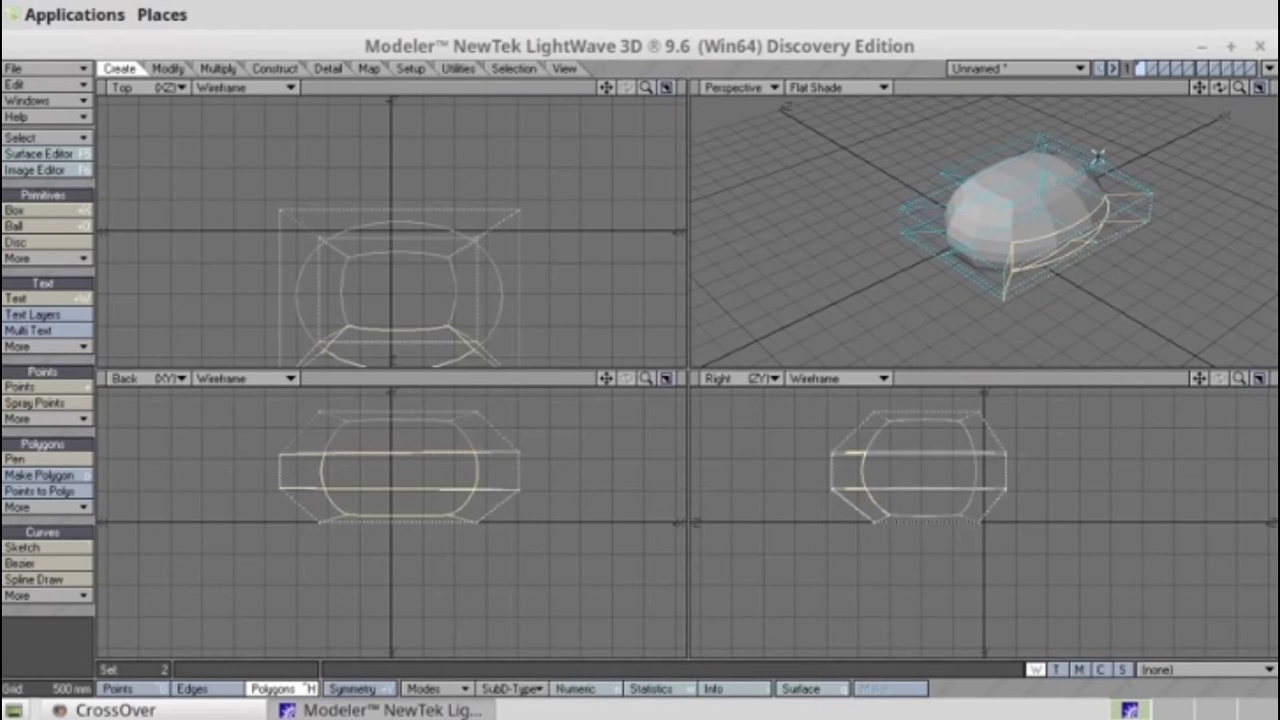
- Minimize Modeler, launch LightWave Layout from CrossOver, and continue in Discovery mode without registering to view the empty scene from another angle
left_click(1201, 48)
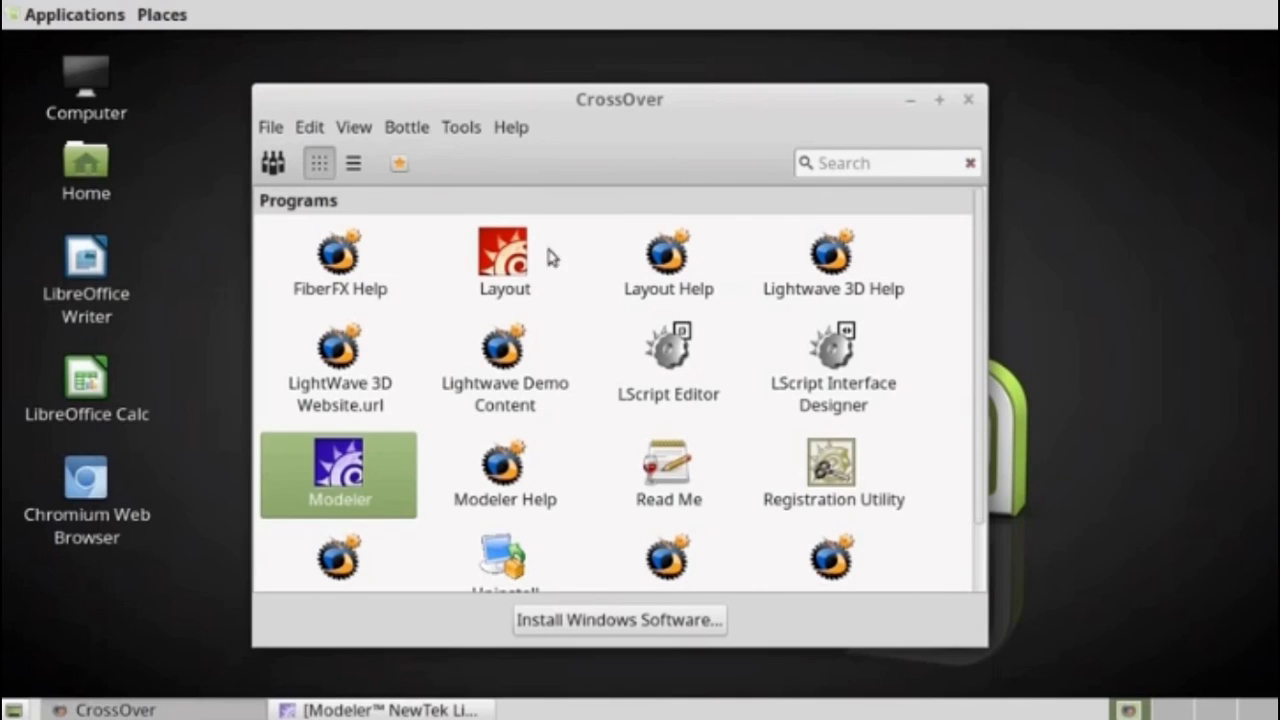
left_click(505, 265)
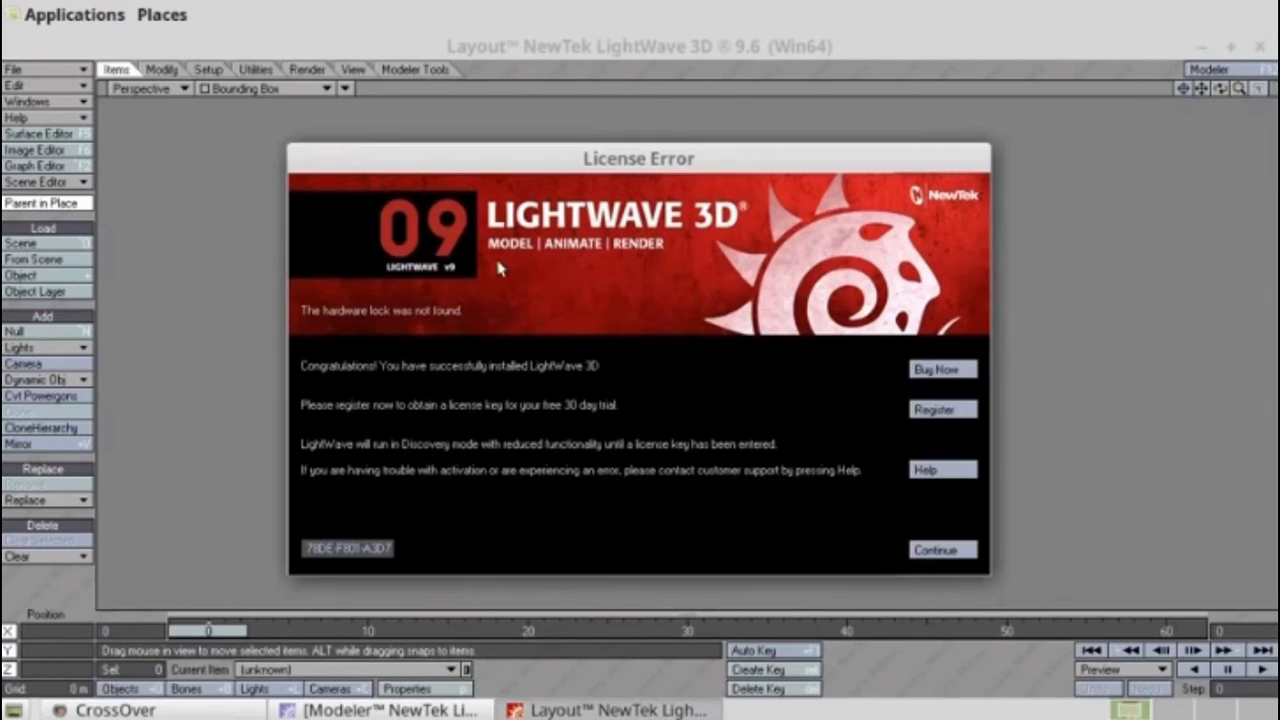
key("Return")
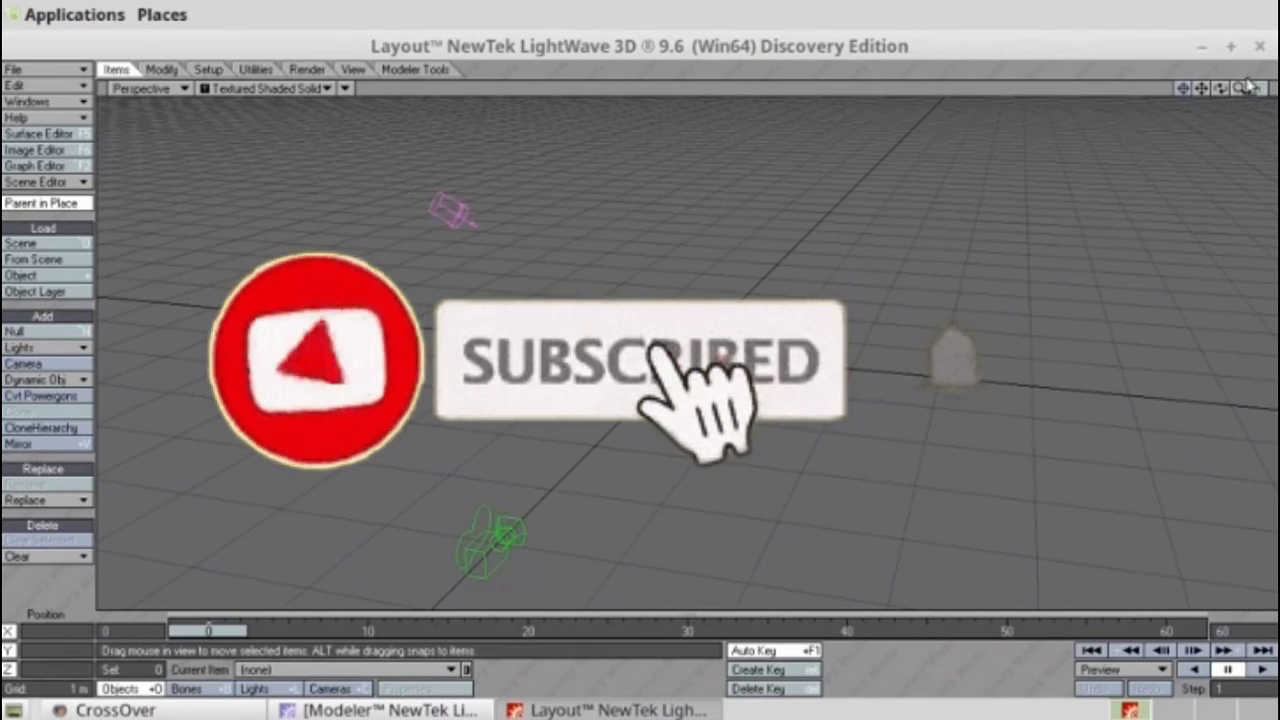
left_click_drag(1222, 91, 1276, 109)
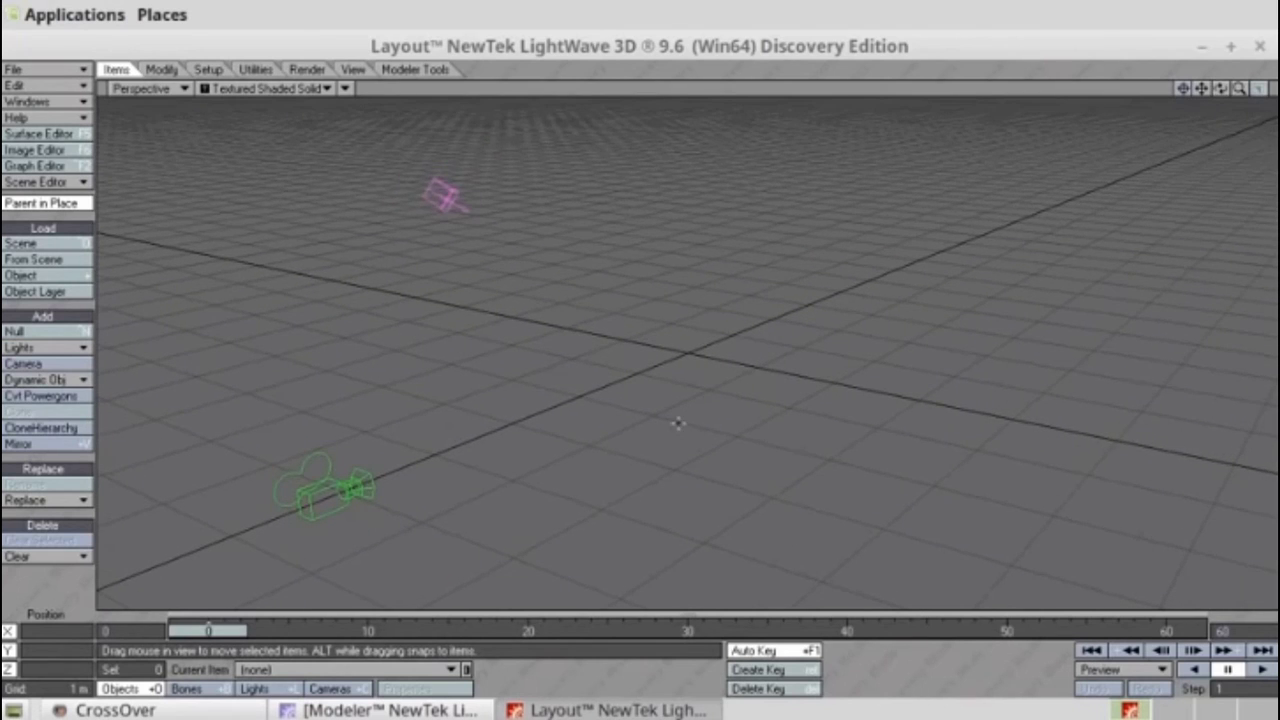